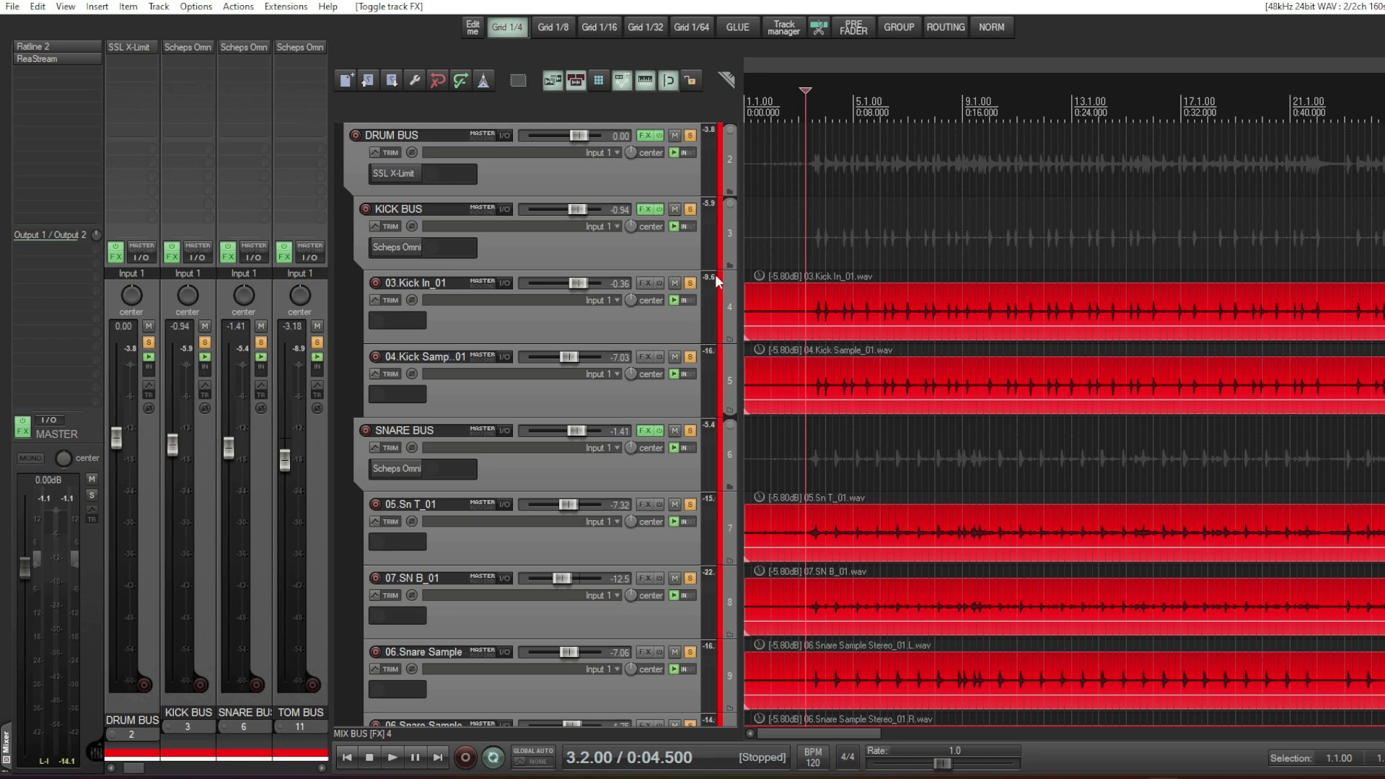
# - Bypass the effects on the drum buses and play the unprocessed drums
pyautogui.scroll(1, 726, 295)
pyautogui.scroll(-1, 727, 301)
pyautogui.click(281, 258)
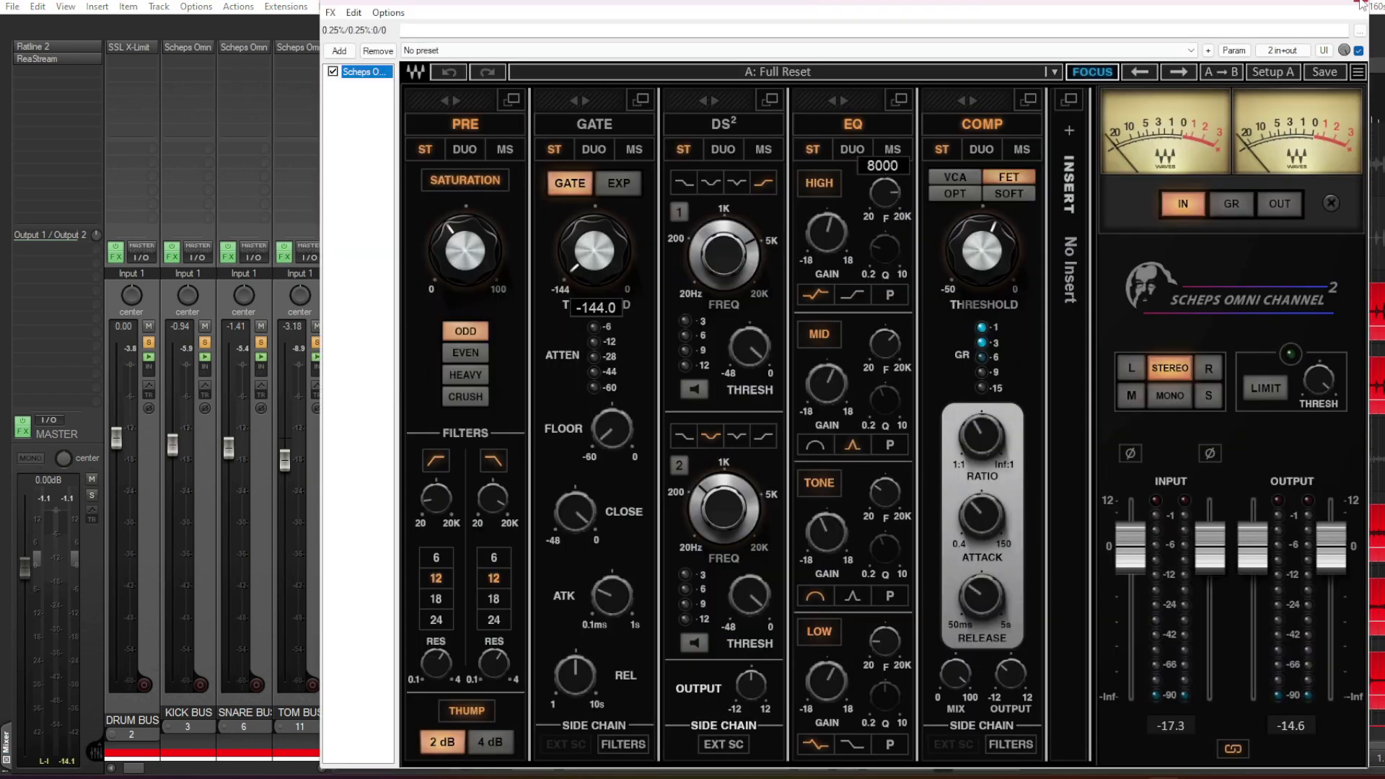
pyautogui.click(281, 259)
pyautogui.click(284, 247)
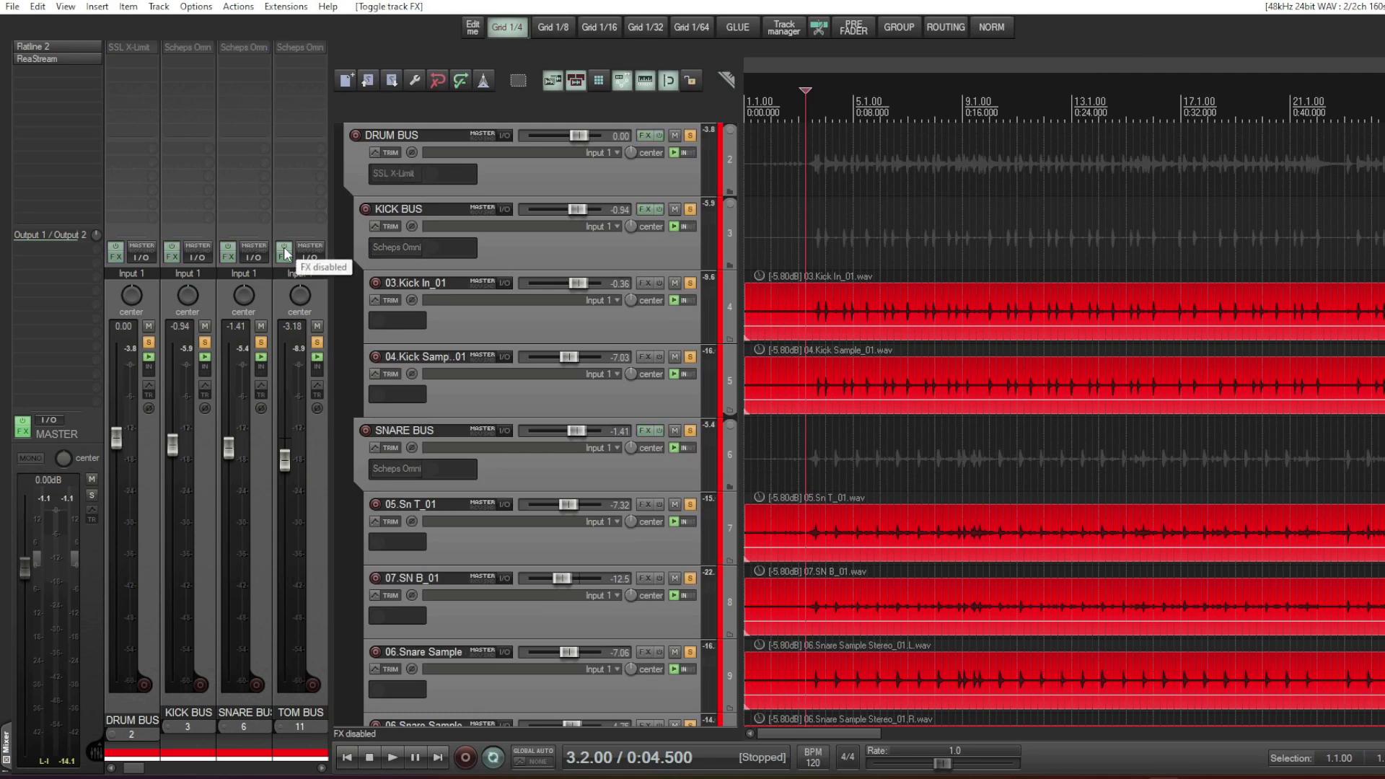
pyautogui.press('space')
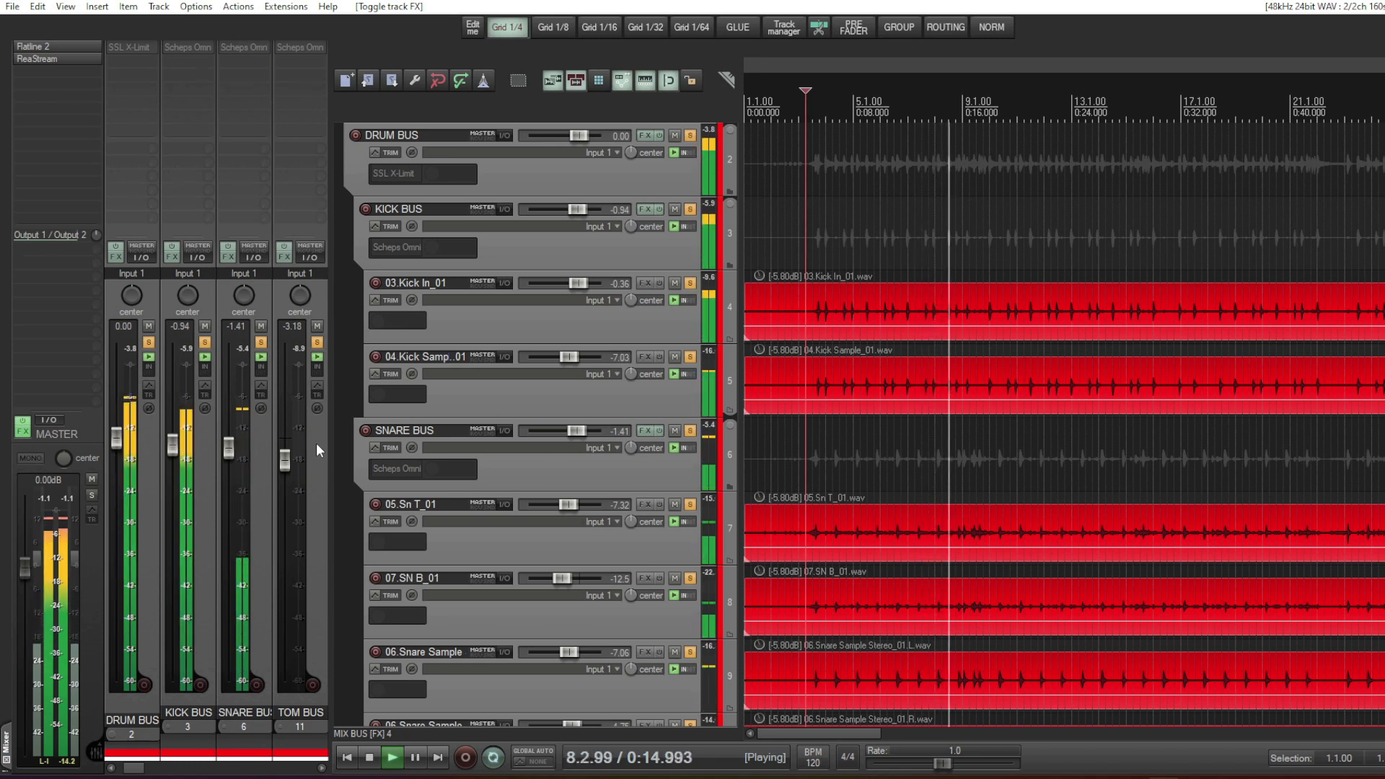
pyautogui.press('space')
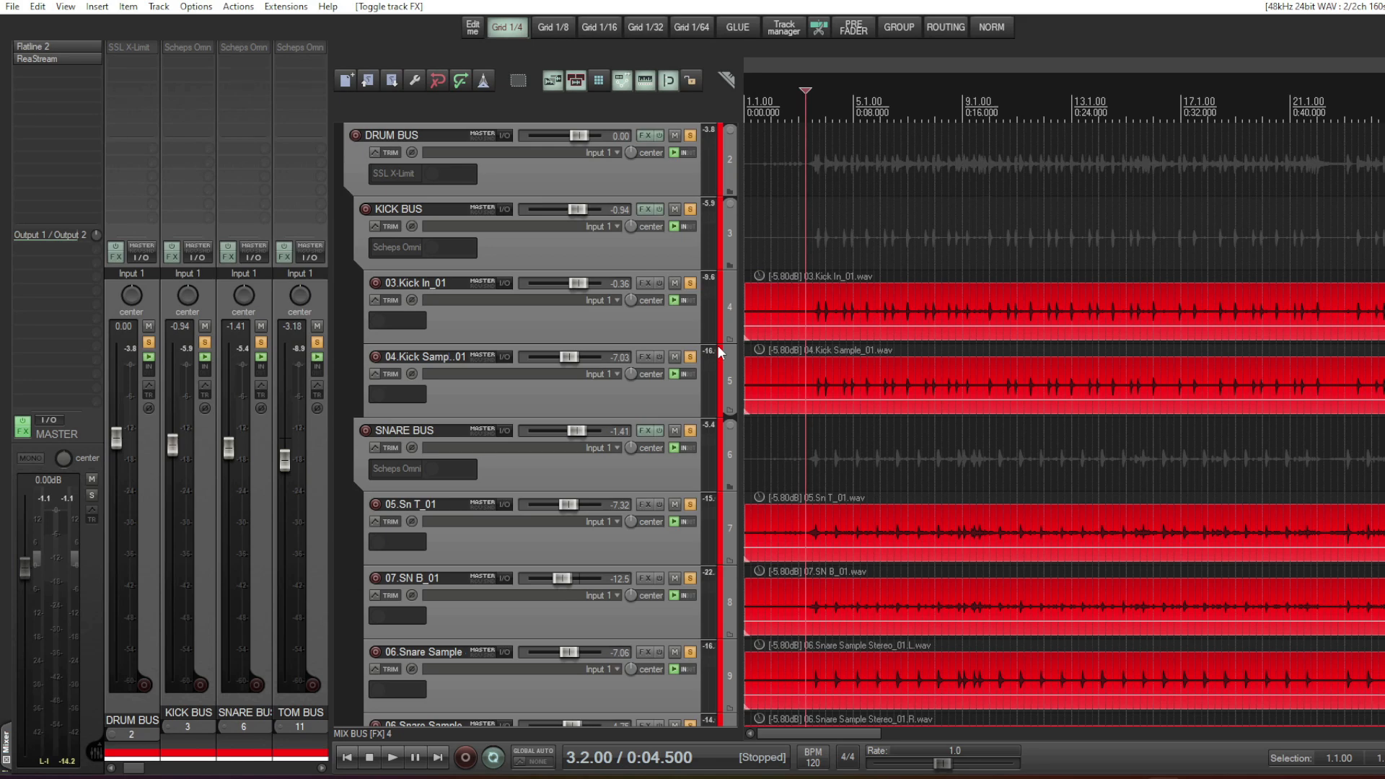
# - Examine the fader levels and panning of the drum tracks, from the kick and snare down to the overheads
pyautogui.scroll(-2, 518, 474)
pyautogui.scroll(-5, 518, 474)
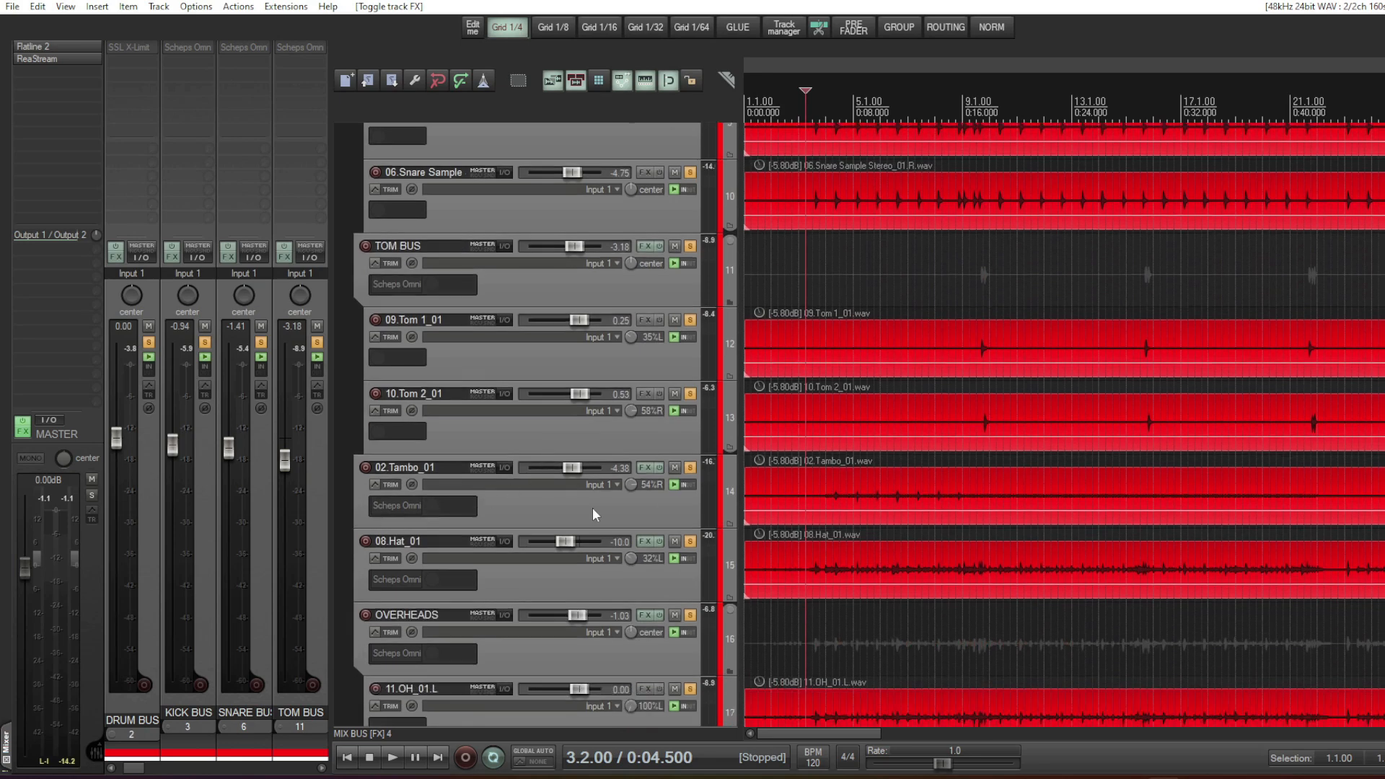
pyautogui.scroll(3, 593, 513)
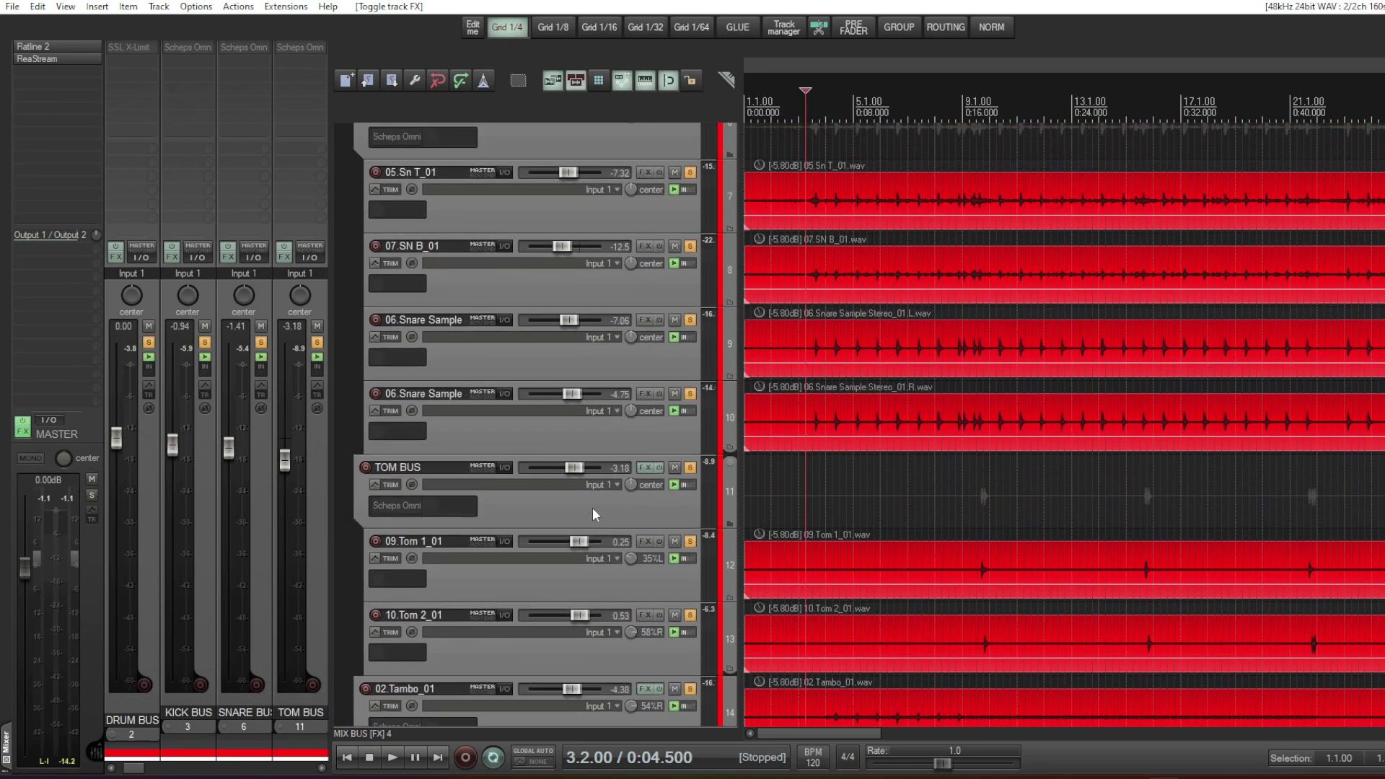
pyautogui.scroll(-3, 592, 508)
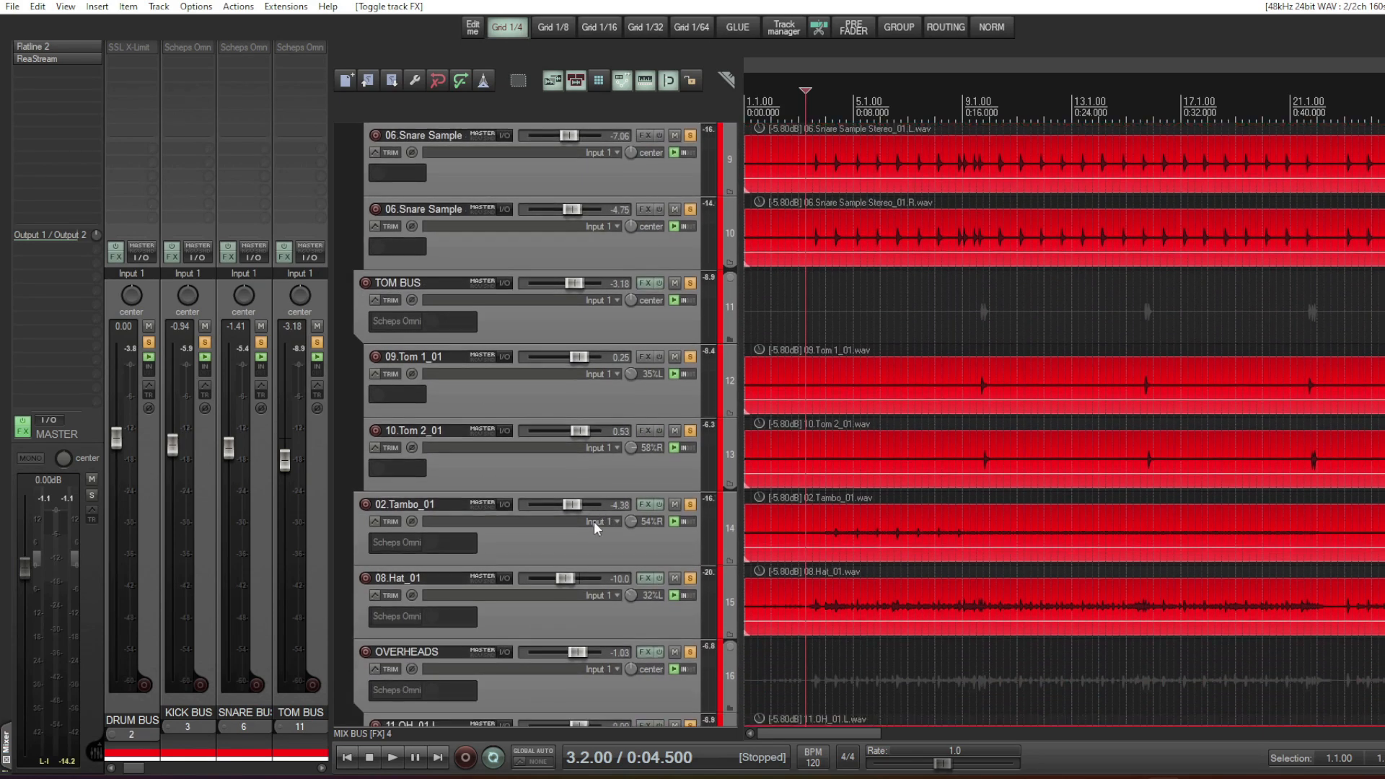
pyautogui.scroll(5, 595, 526)
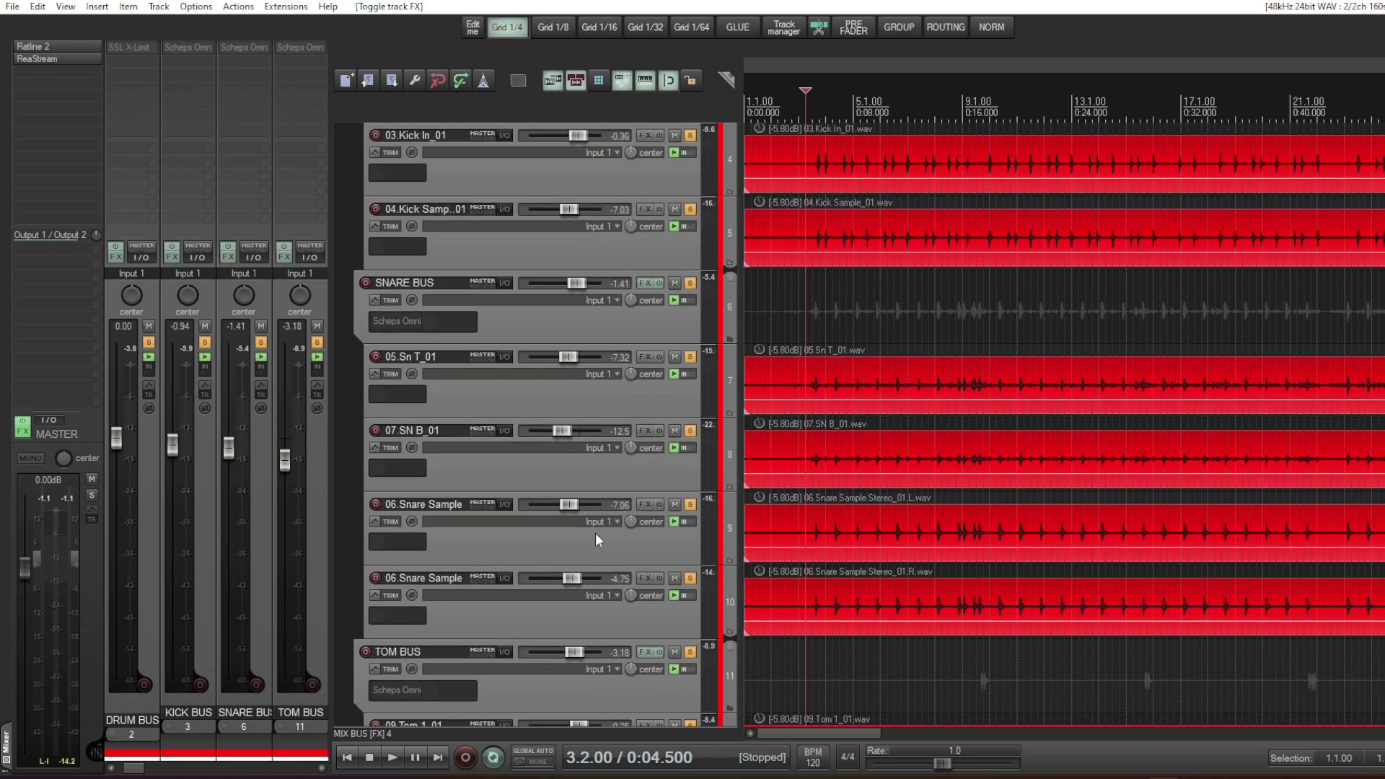
pyautogui.scroll(2, 595, 532)
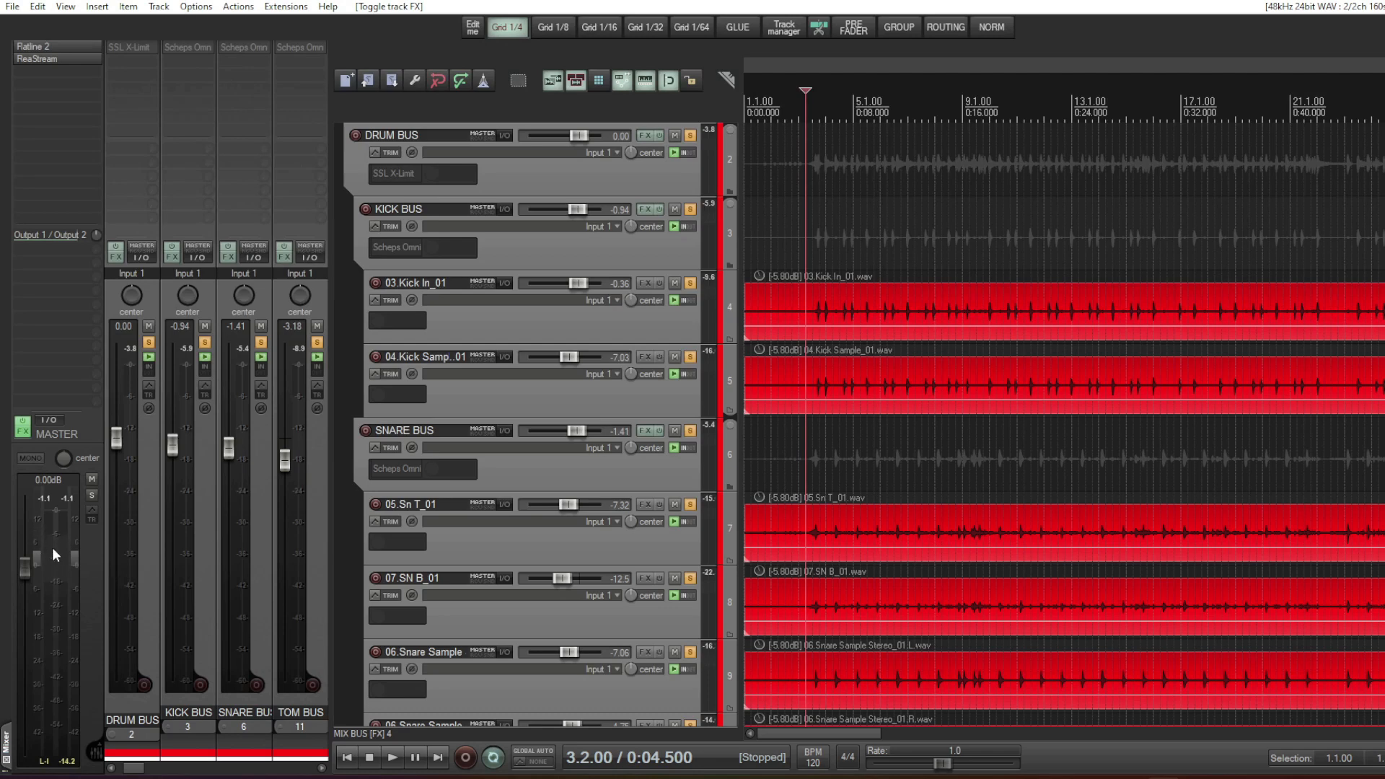
pyautogui.moveTo(52, 530)
pyautogui.moveTo(288, 441)
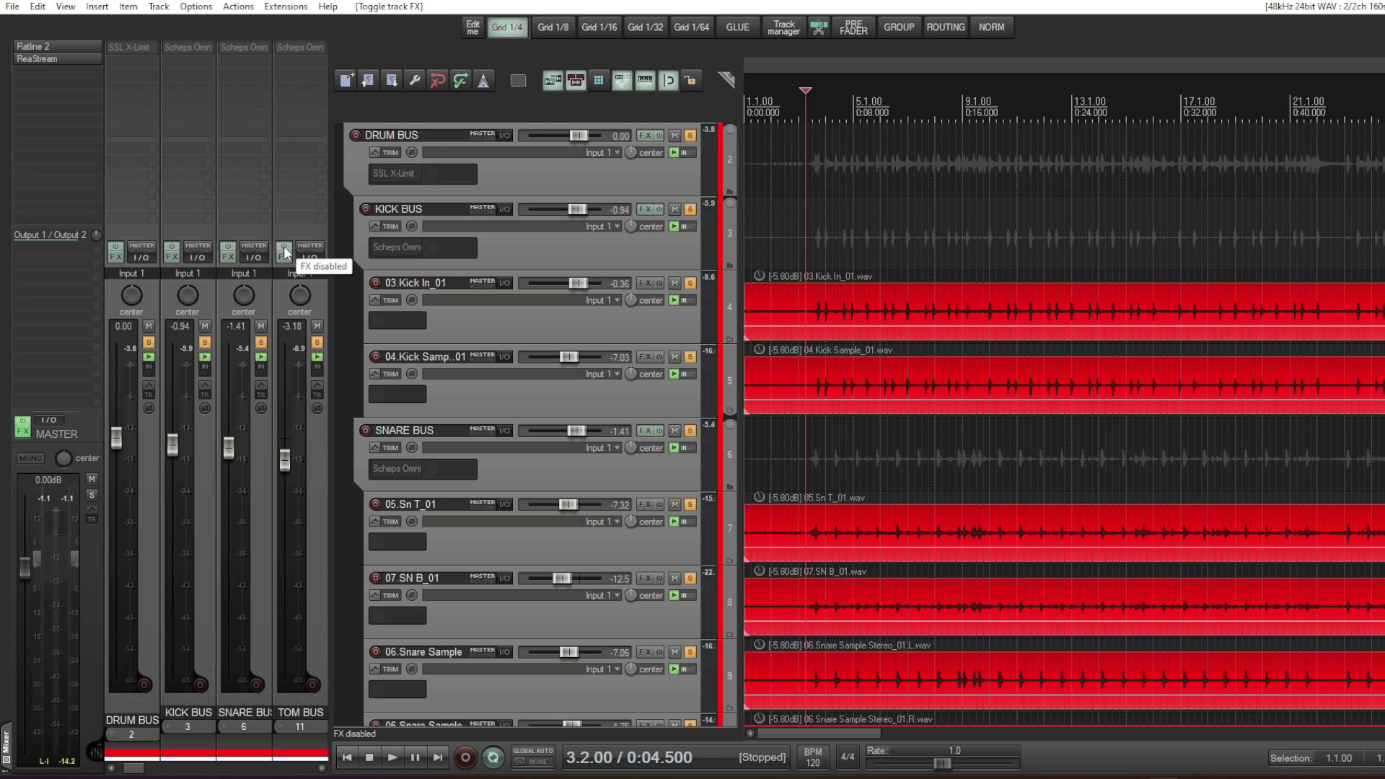
# - Play the drums while switching the effects on all drum buses on and off for comparison, finishing with them enabled
pyautogui.press('space')
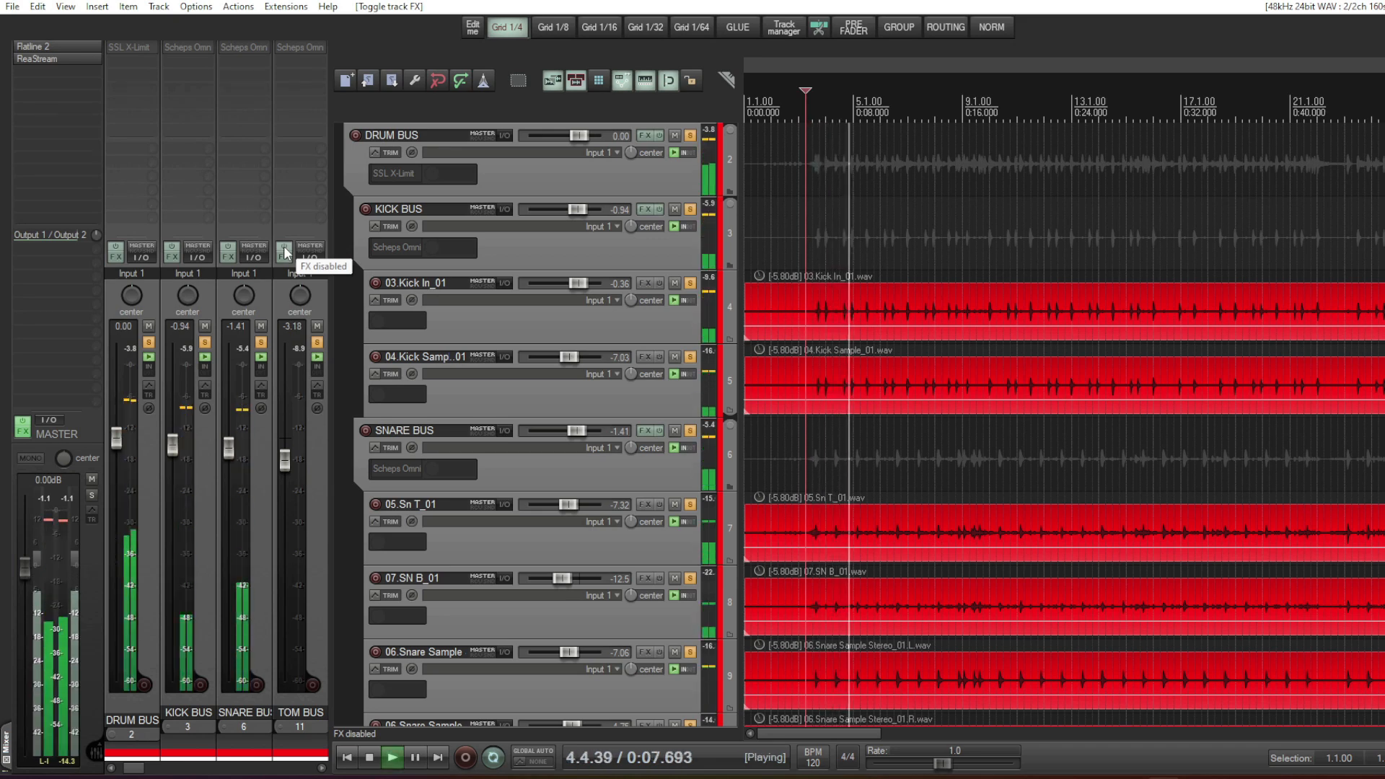
pyautogui.click(285, 252)
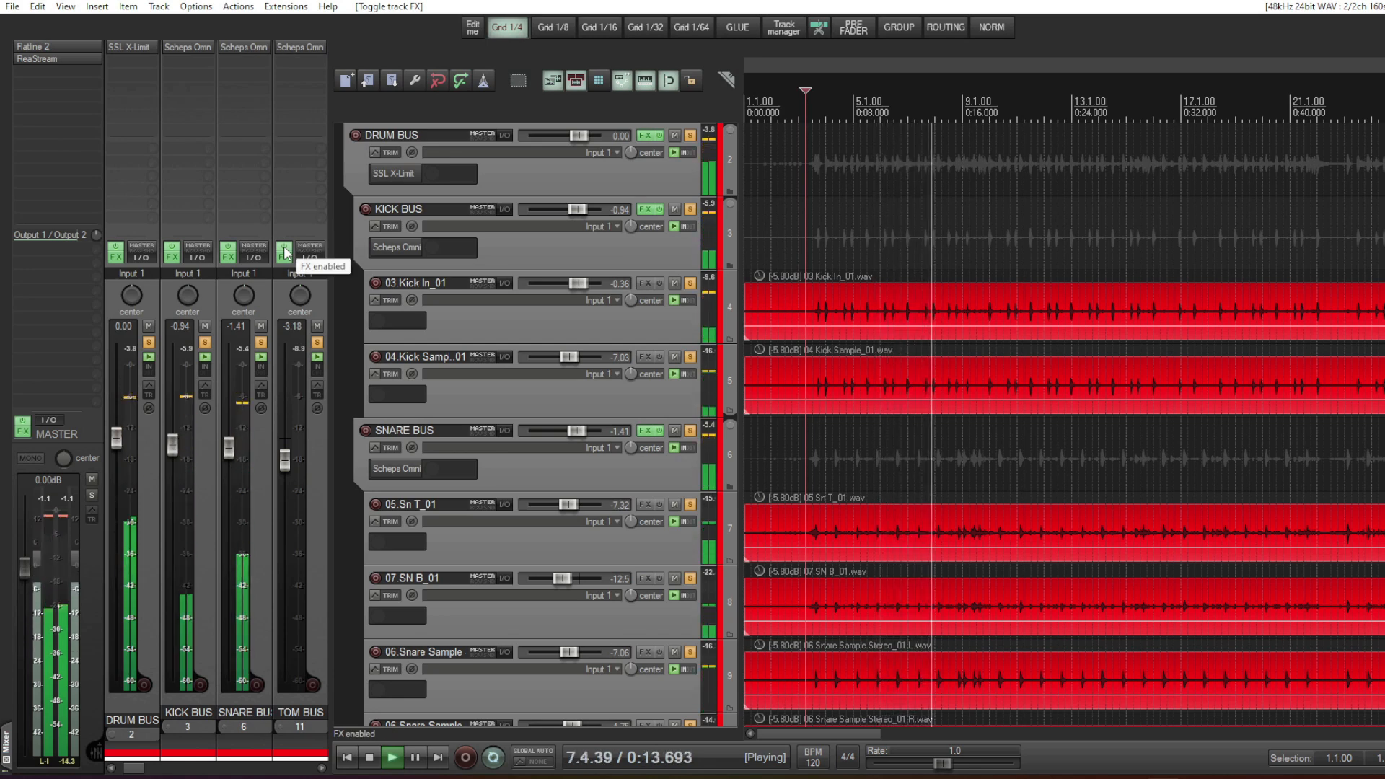
pyautogui.click(285, 252)
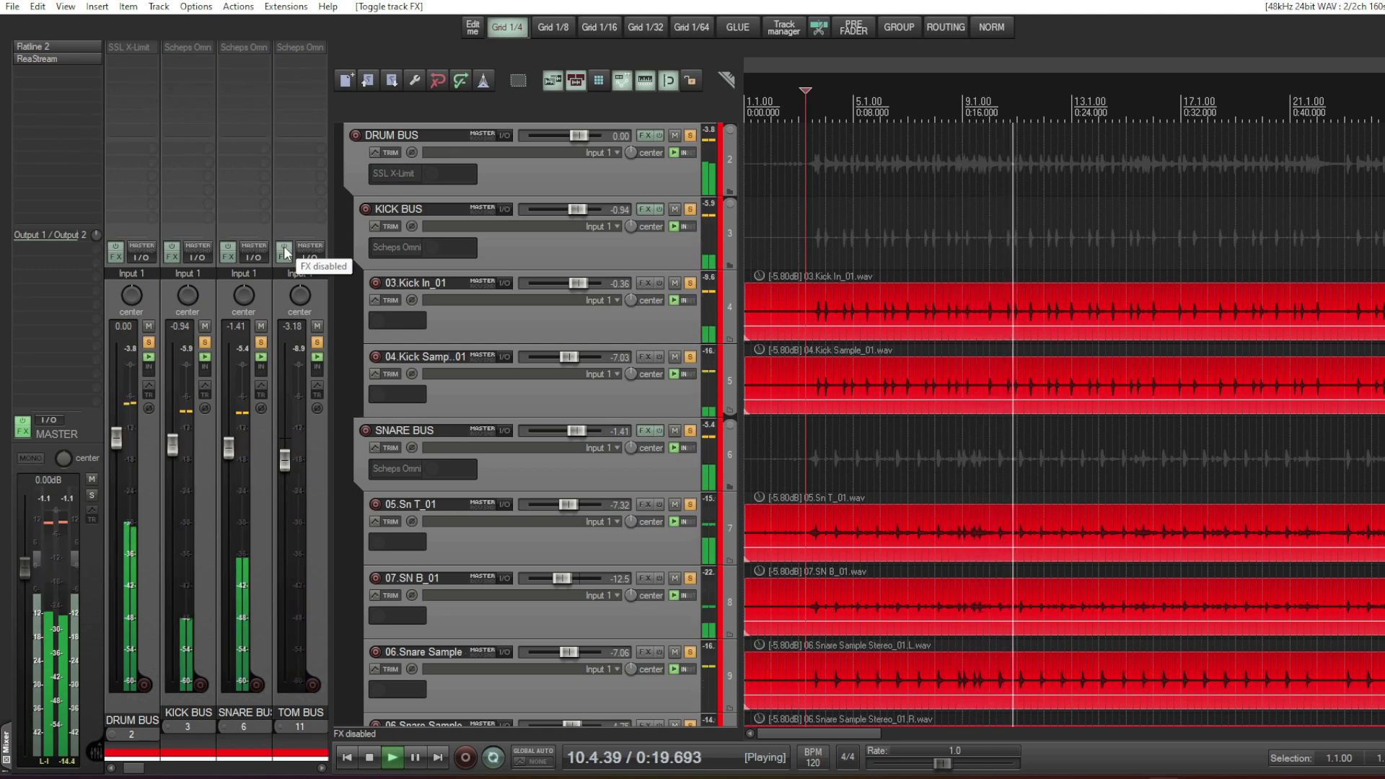
pyautogui.click(285, 252)
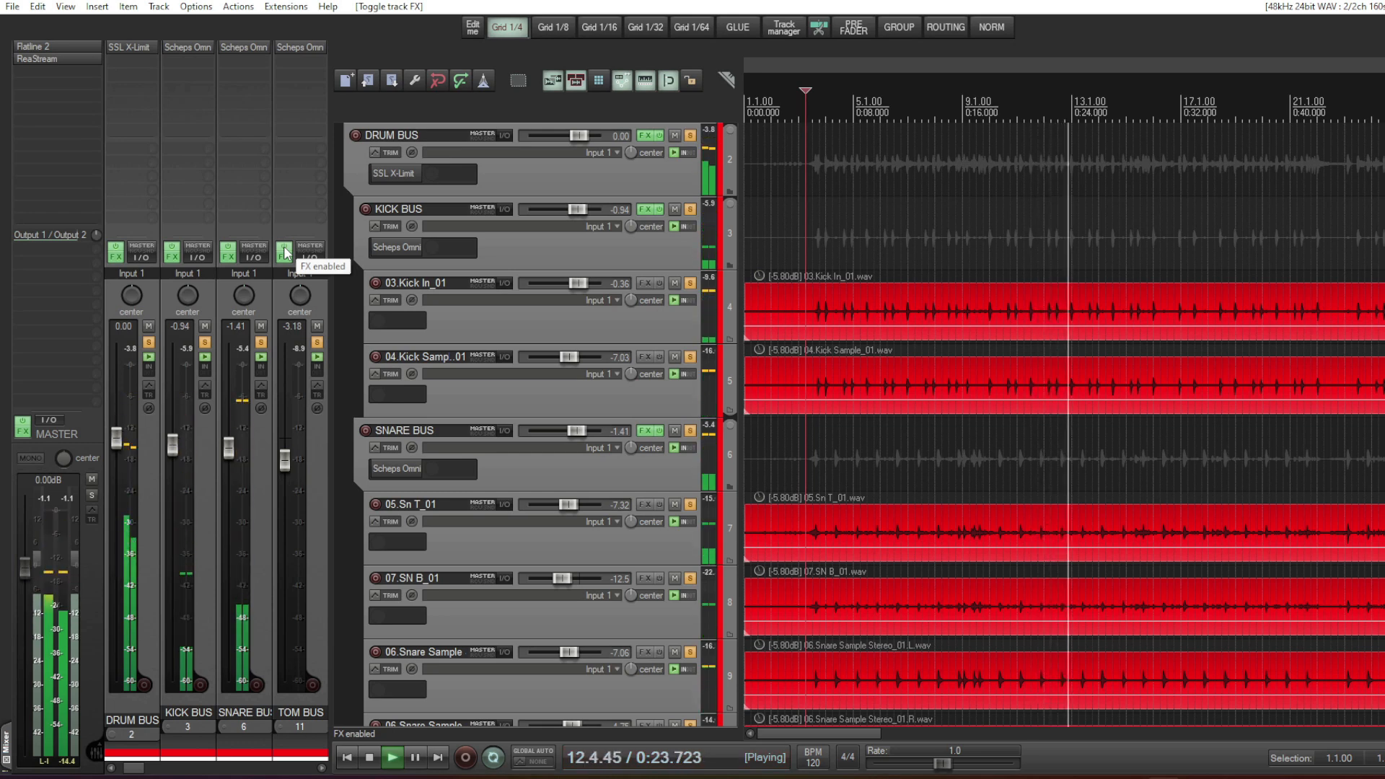
pyautogui.press('space')
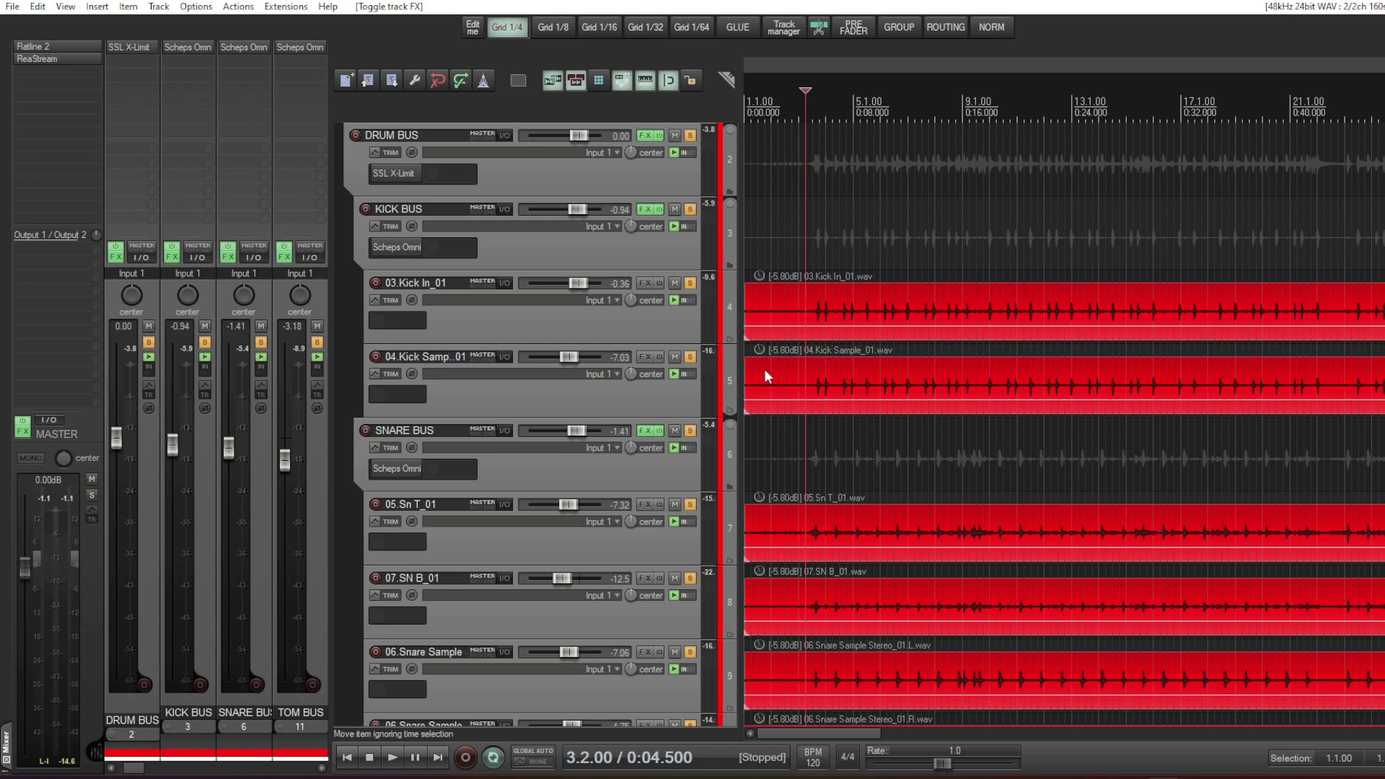
# - Inspect the SSL X-Limit on the DRUM BUS during playback, and view the Scheps Omni Channel settings on the KICK BUS
pyautogui.click(389, 175)
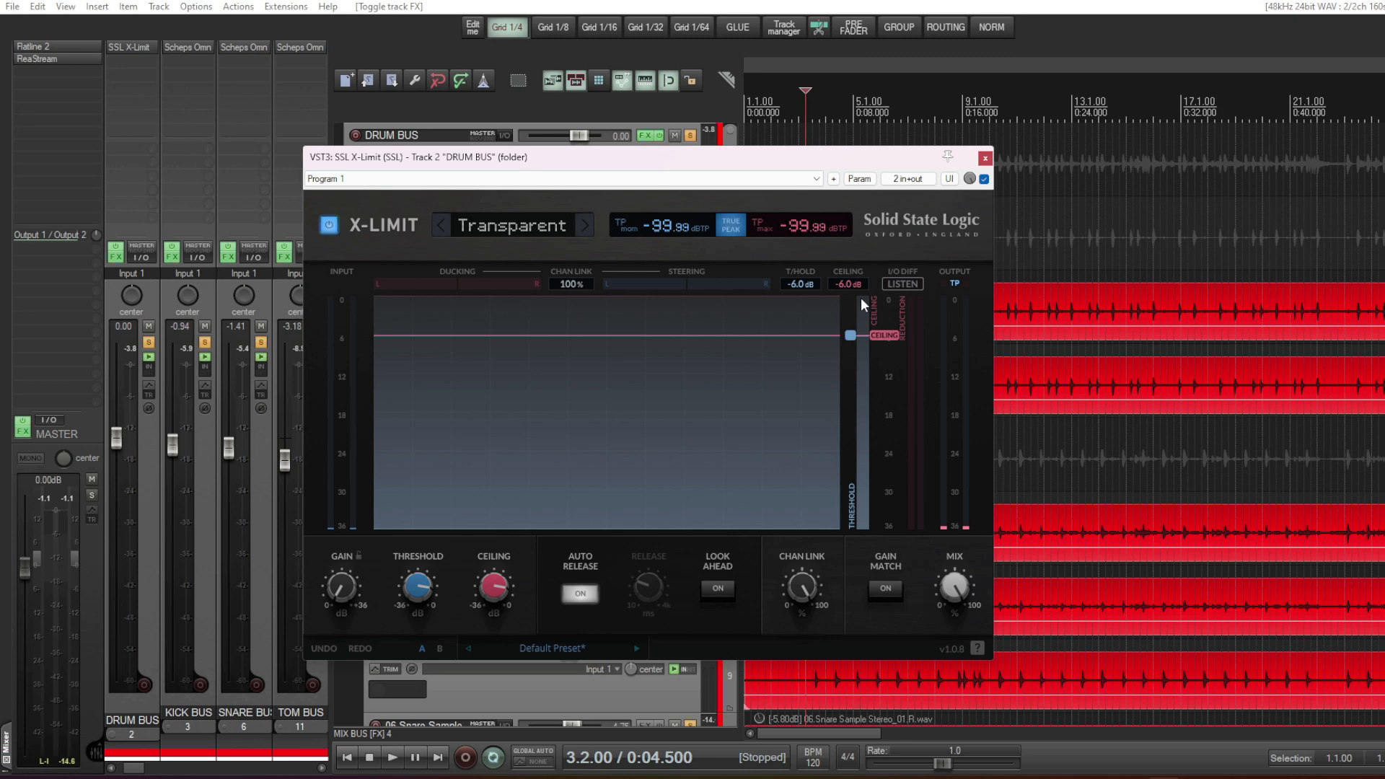
pyautogui.press('space')
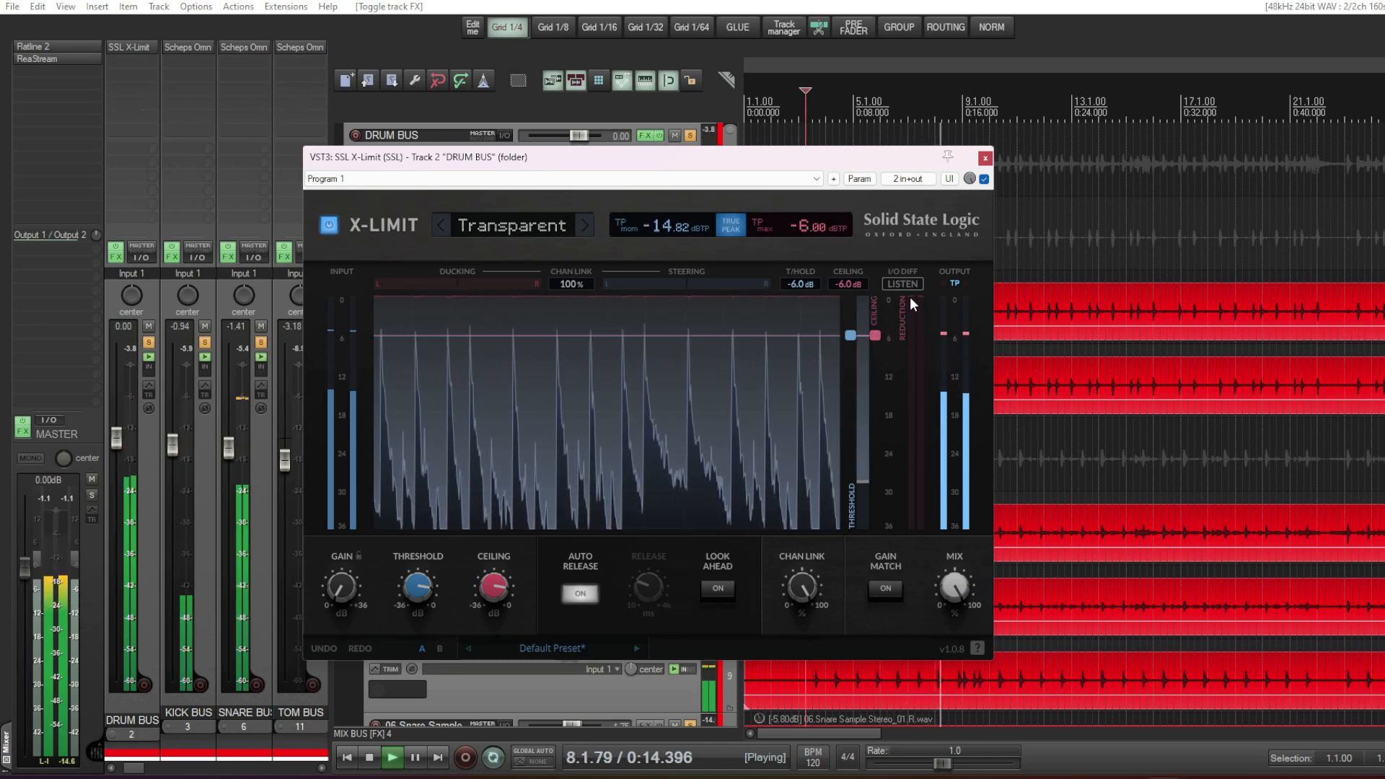
pyautogui.press('space')
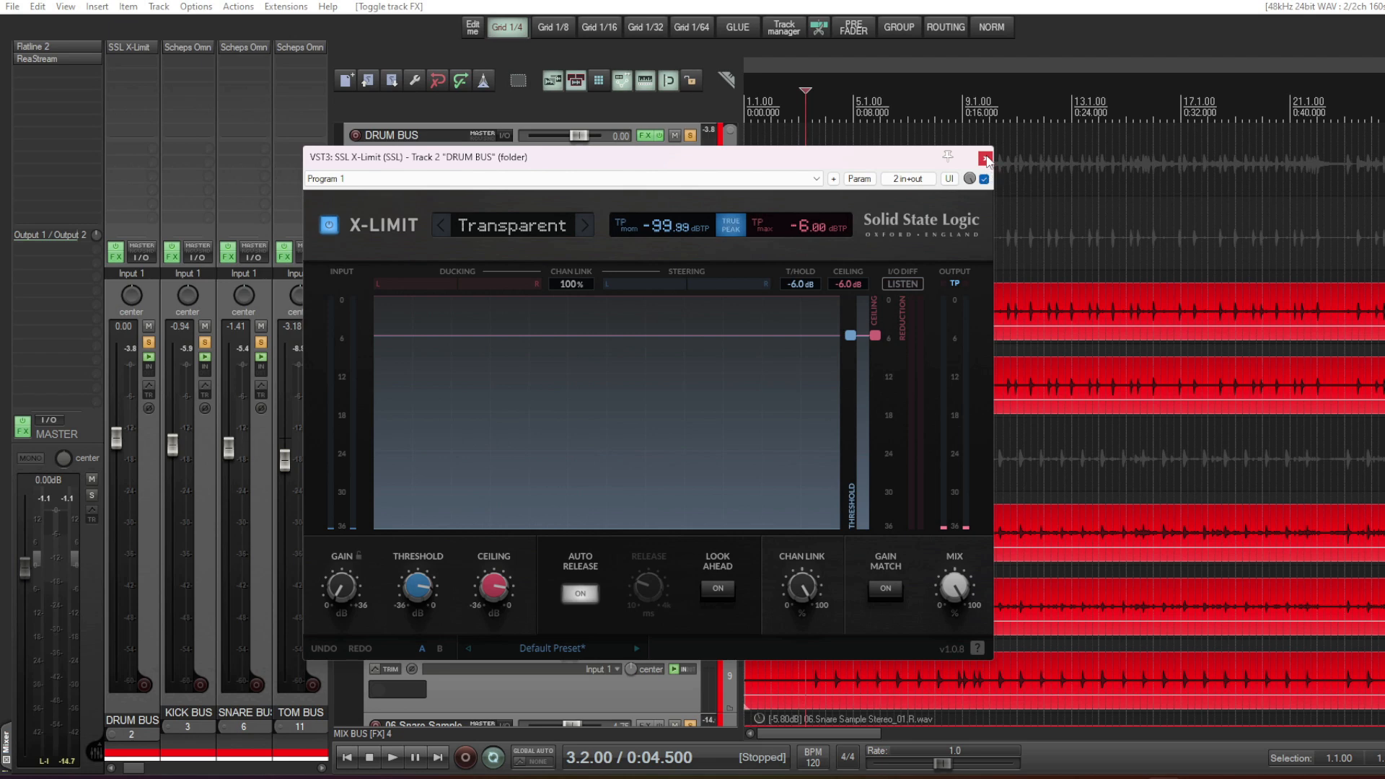
pyautogui.click(986, 158)
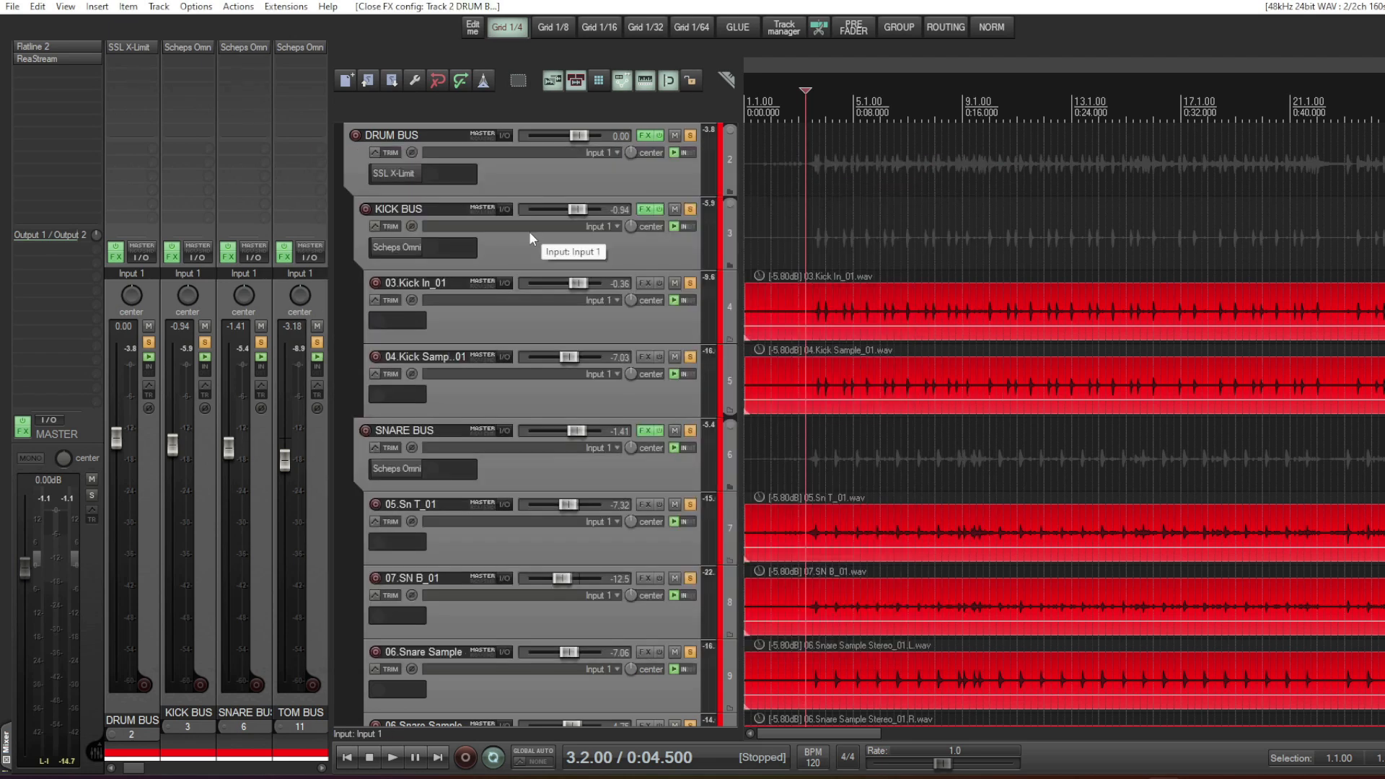
pyautogui.click(395, 247)
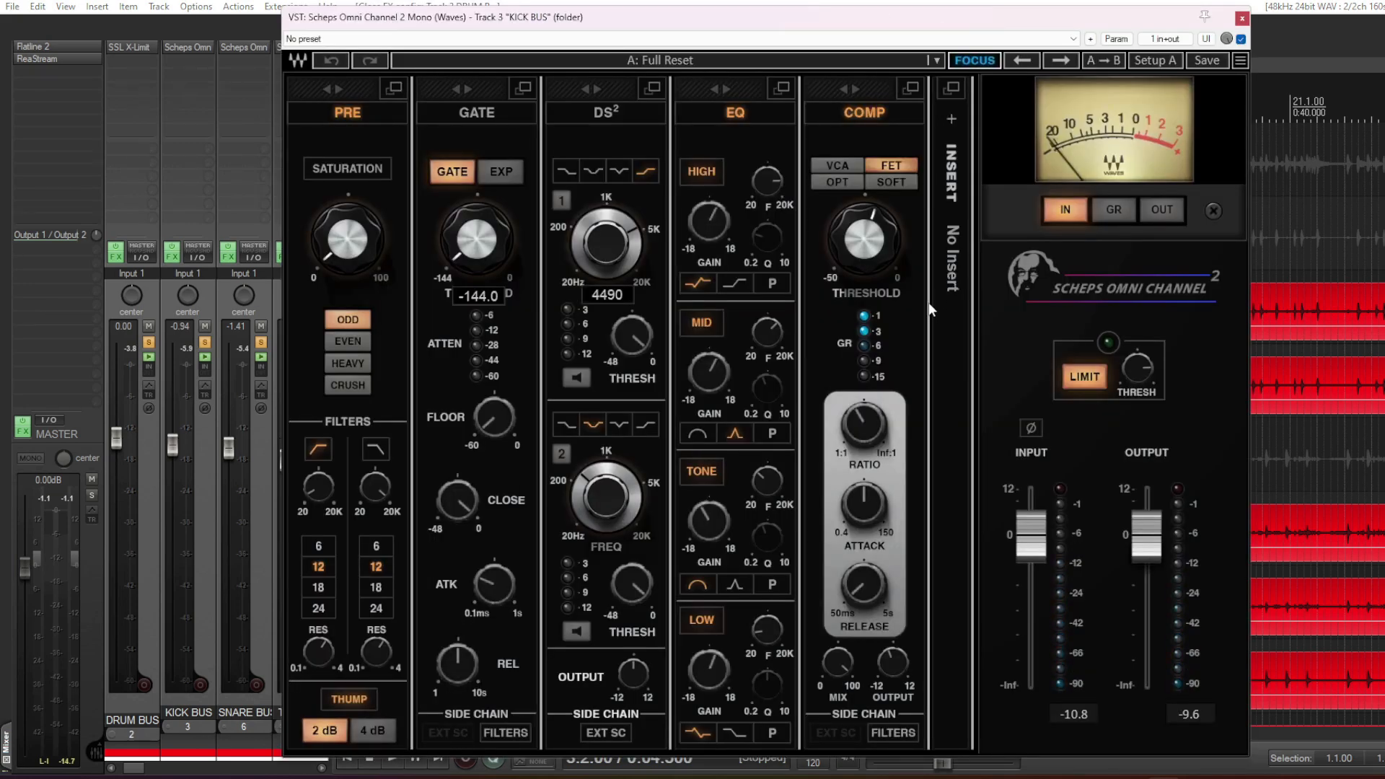
pyautogui.click(1242, 19)
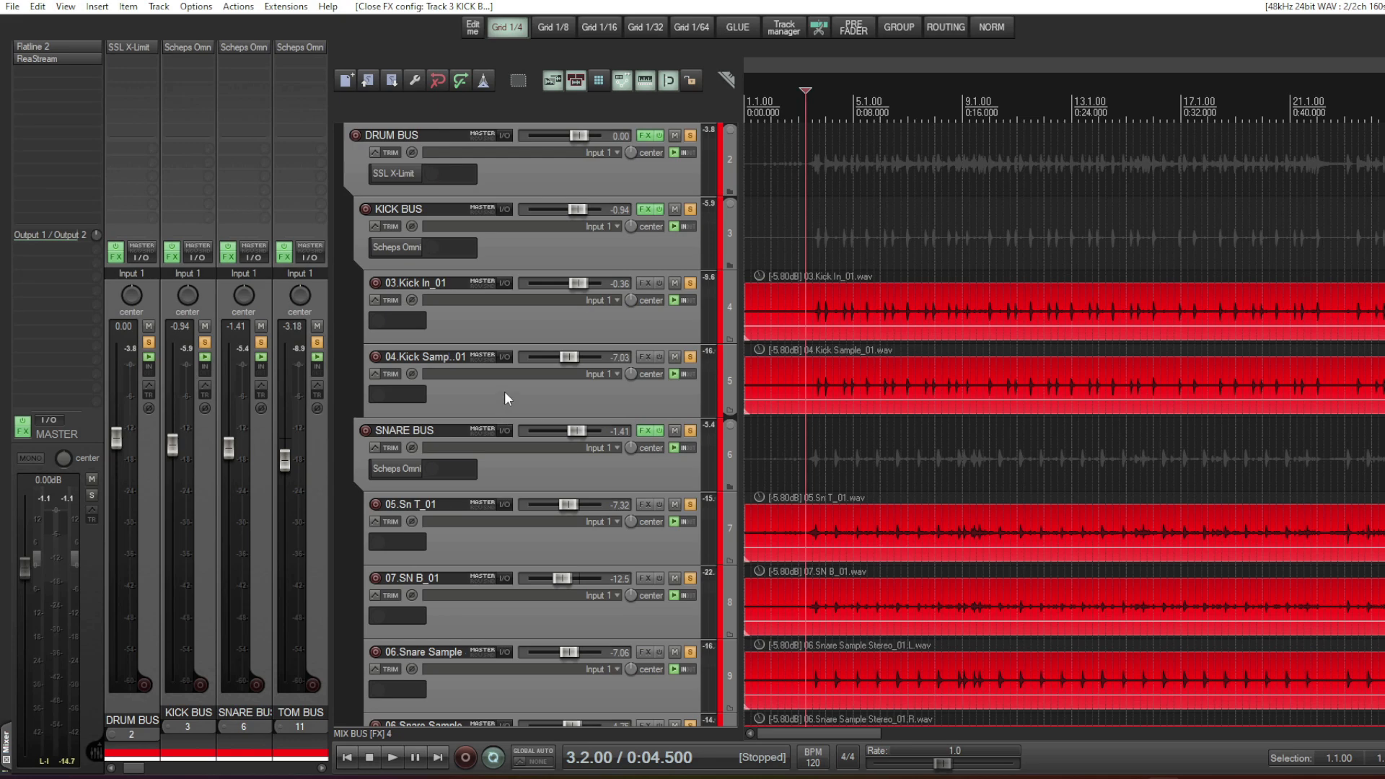
# - Bypass the Scheps Omni Channel on the KICK BUS and play 03.Kick In_01 soloed with its bus
pyautogui.click(633, 253)
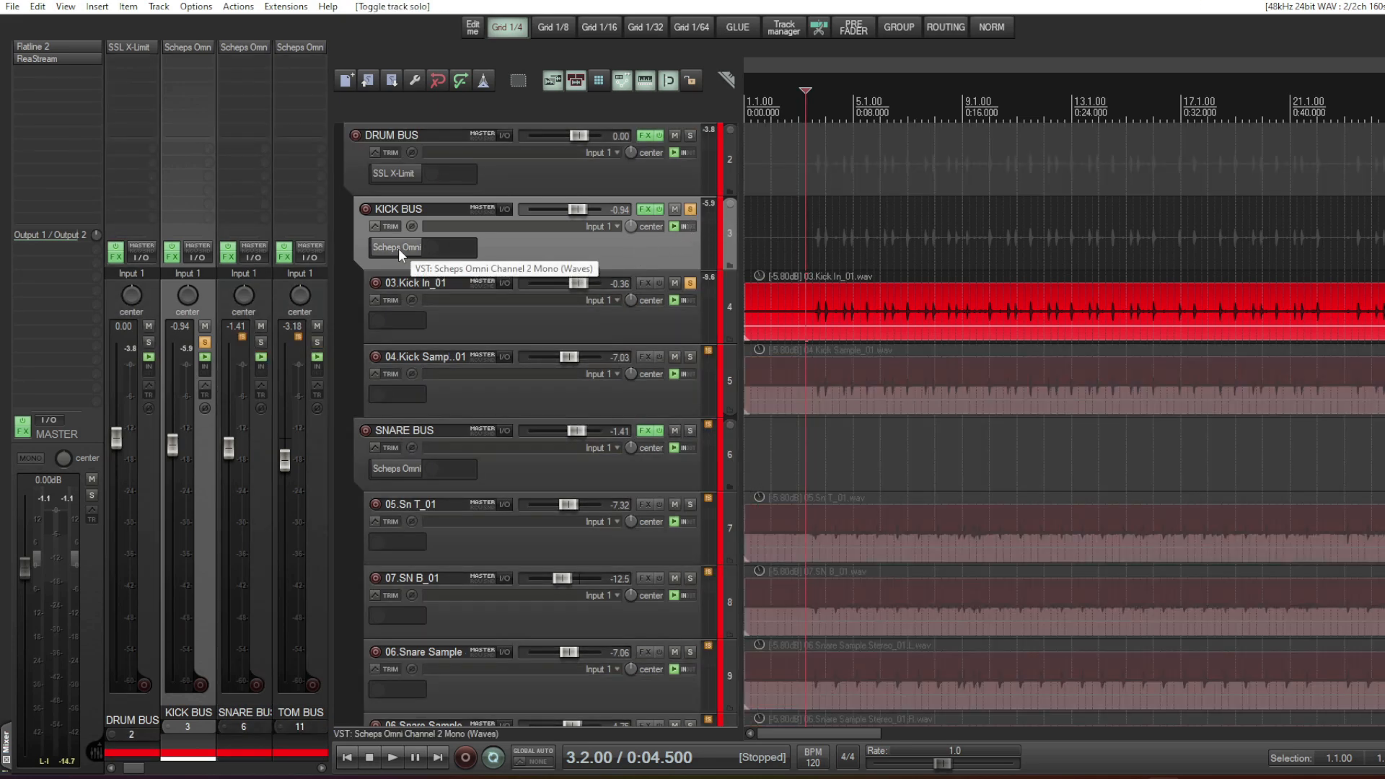
pyautogui.click(398, 248)
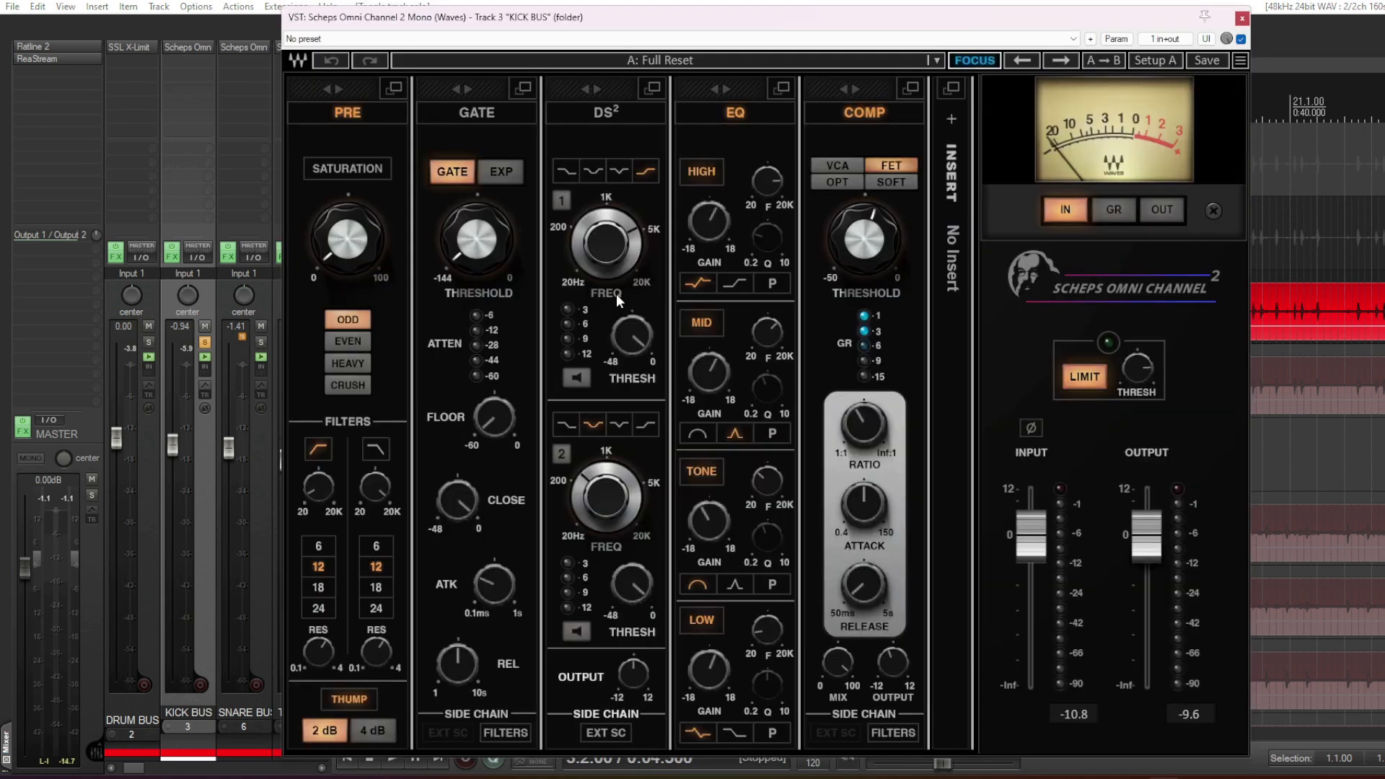
pyautogui.click(1242, 22)
pyautogui.keyDown('shift'); pyautogui.click(386, 249); pyautogui.keyUp('shift')
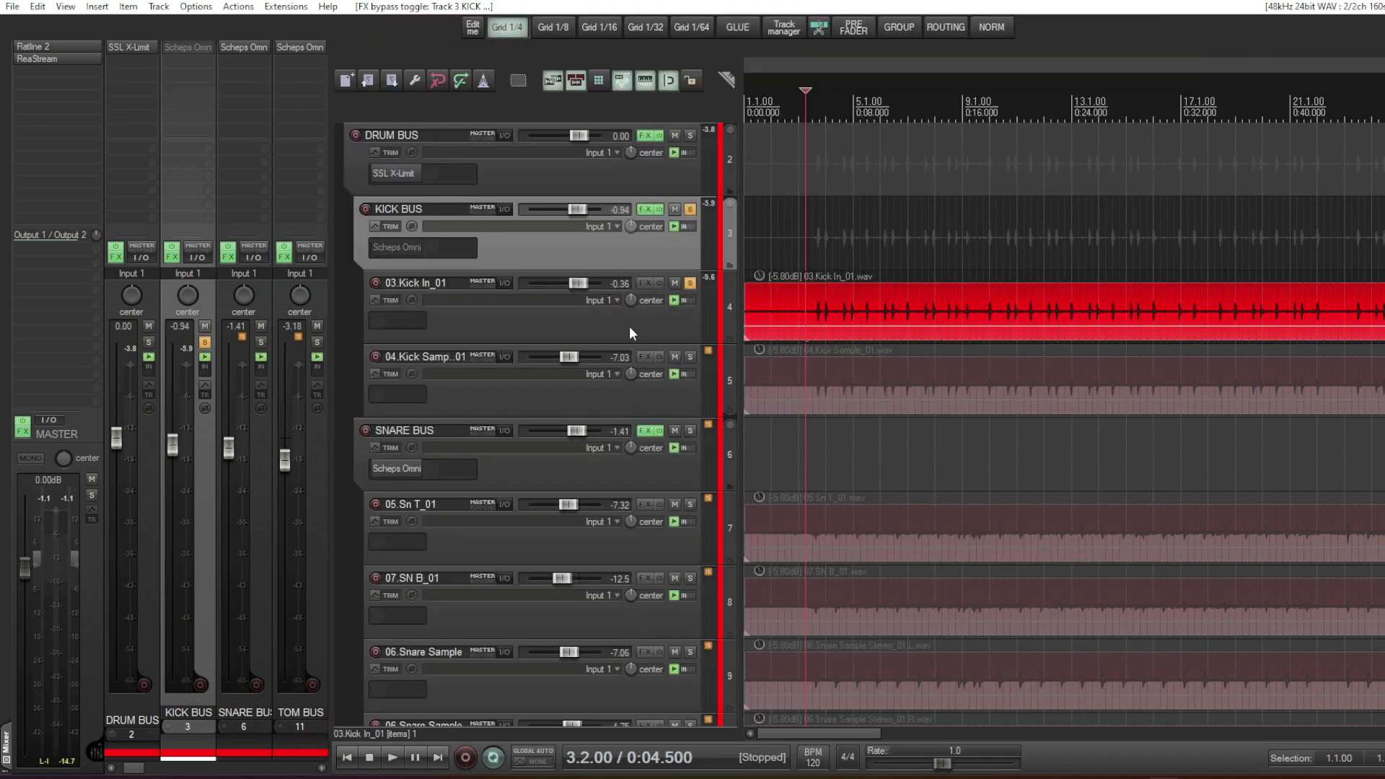
pyautogui.press('space')
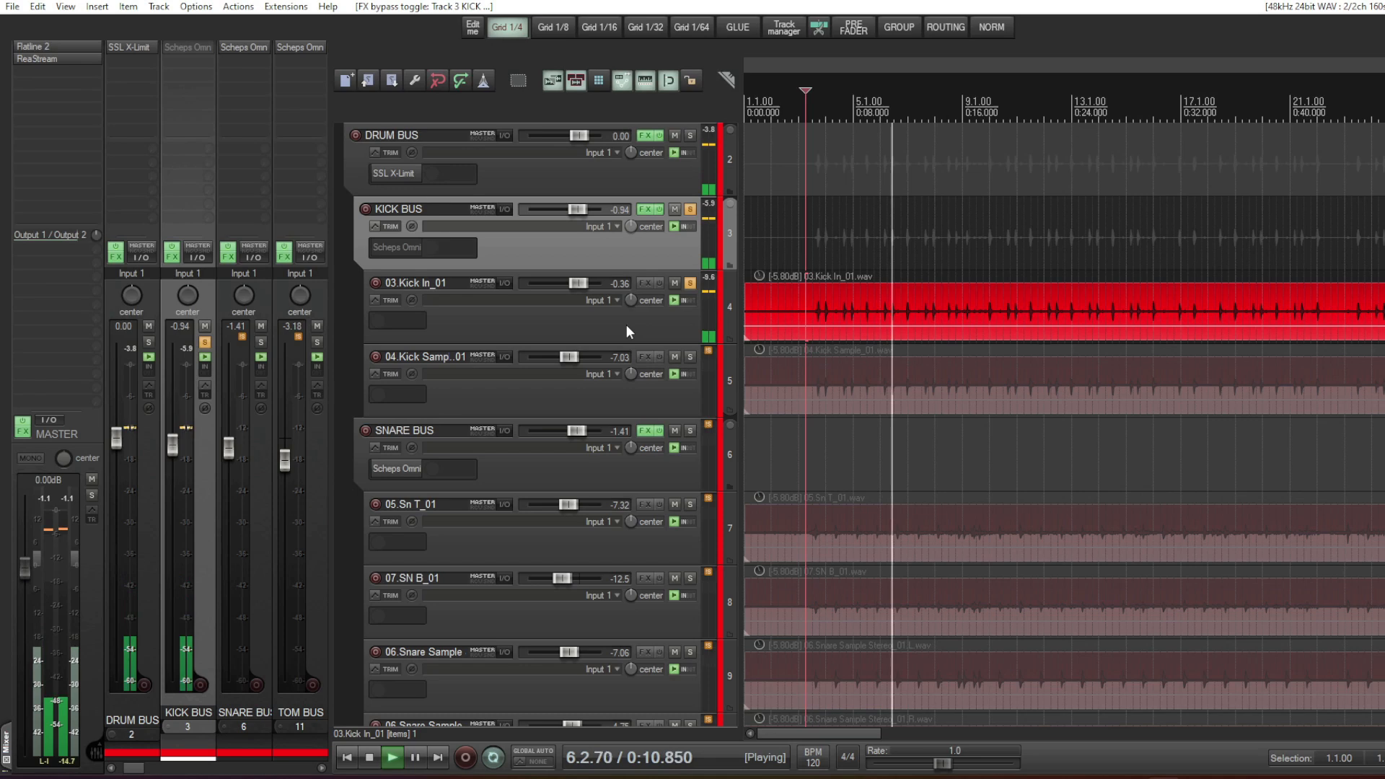
pyautogui.press('space')
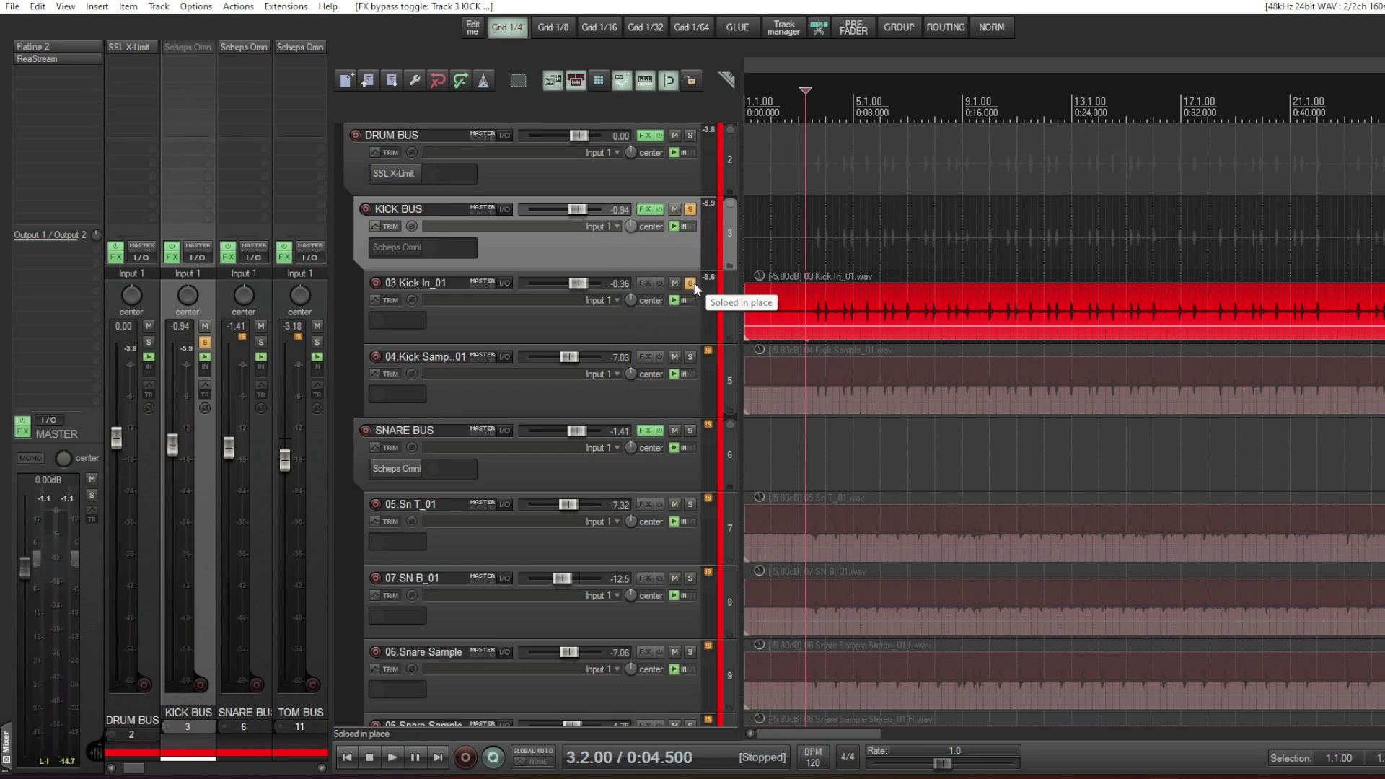
# - Compare 04.Kick Sample_01 with 03.Kick In_01 by switching the solo between them during playback
pyautogui.click(690, 357)
pyautogui.press('space')
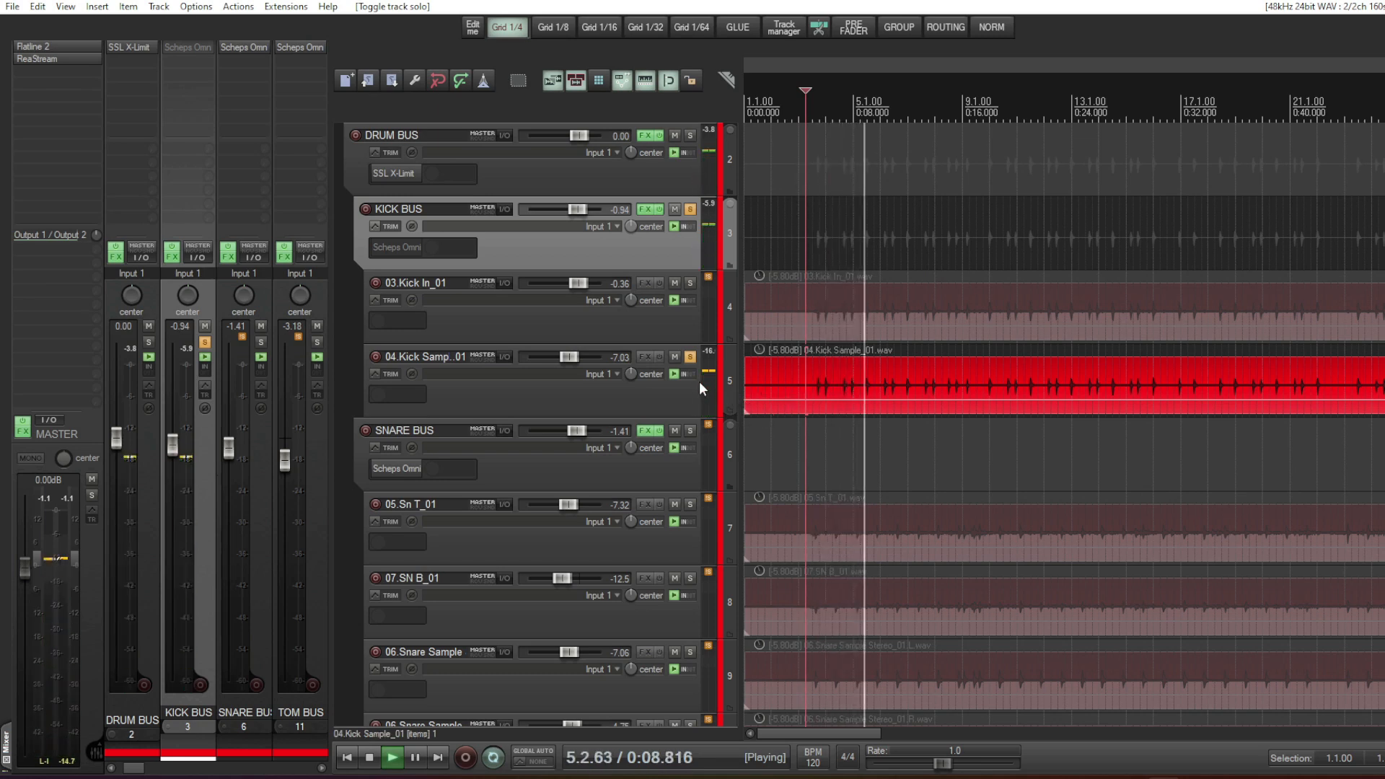
pyautogui.keyDown('ctrl'); pyautogui.click(690, 283); pyautogui.keyUp('ctrl')
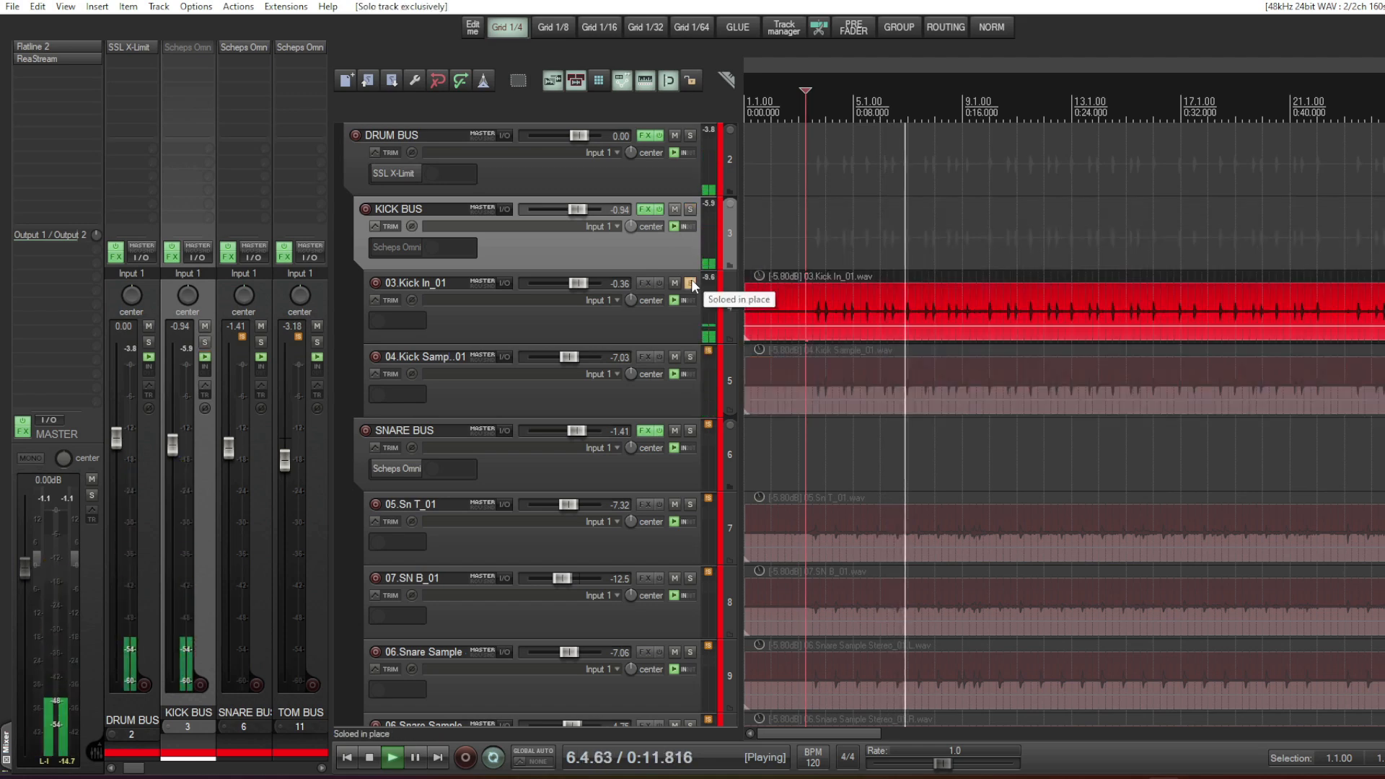
pyautogui.keyDown('ctrl'); pyautogui.click(690, 356); pyautogui.keyUp('ctrl')
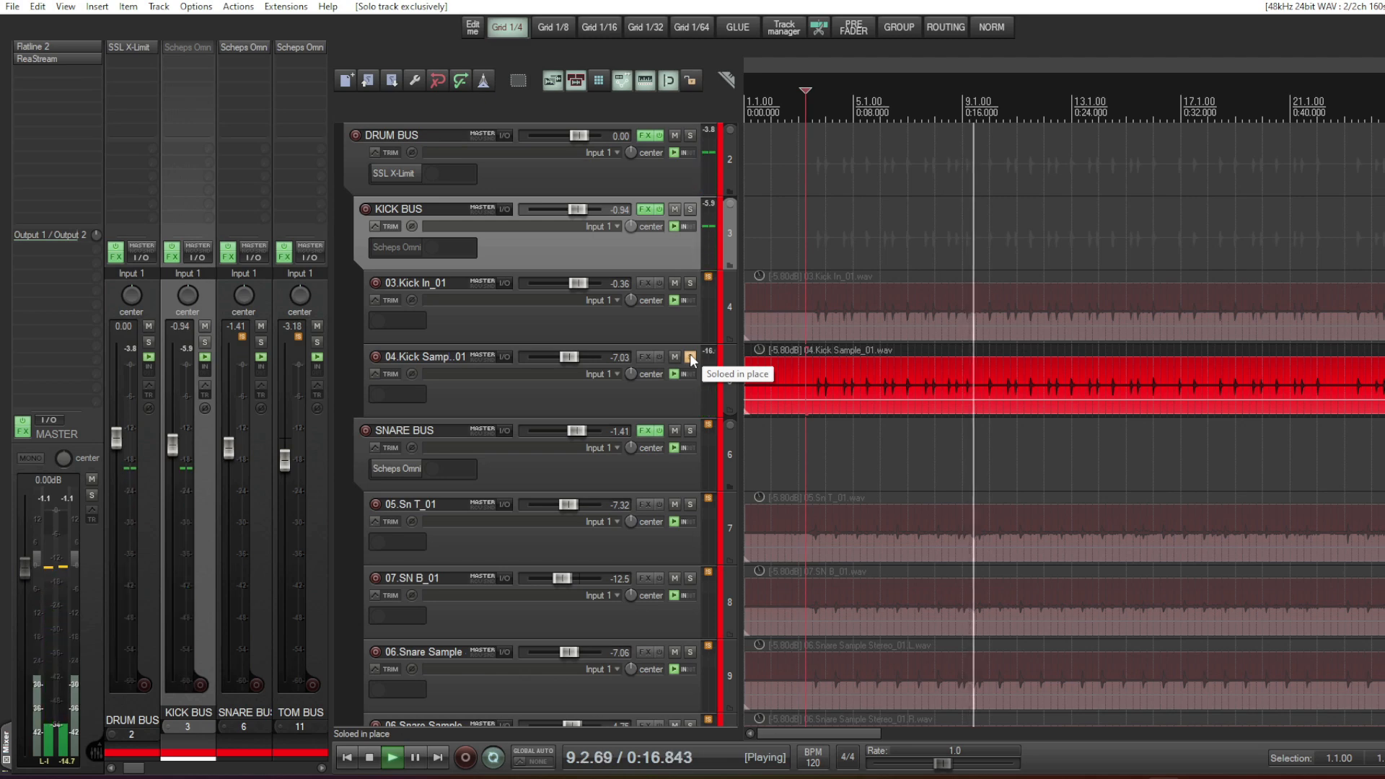
pyautogui.press('space')
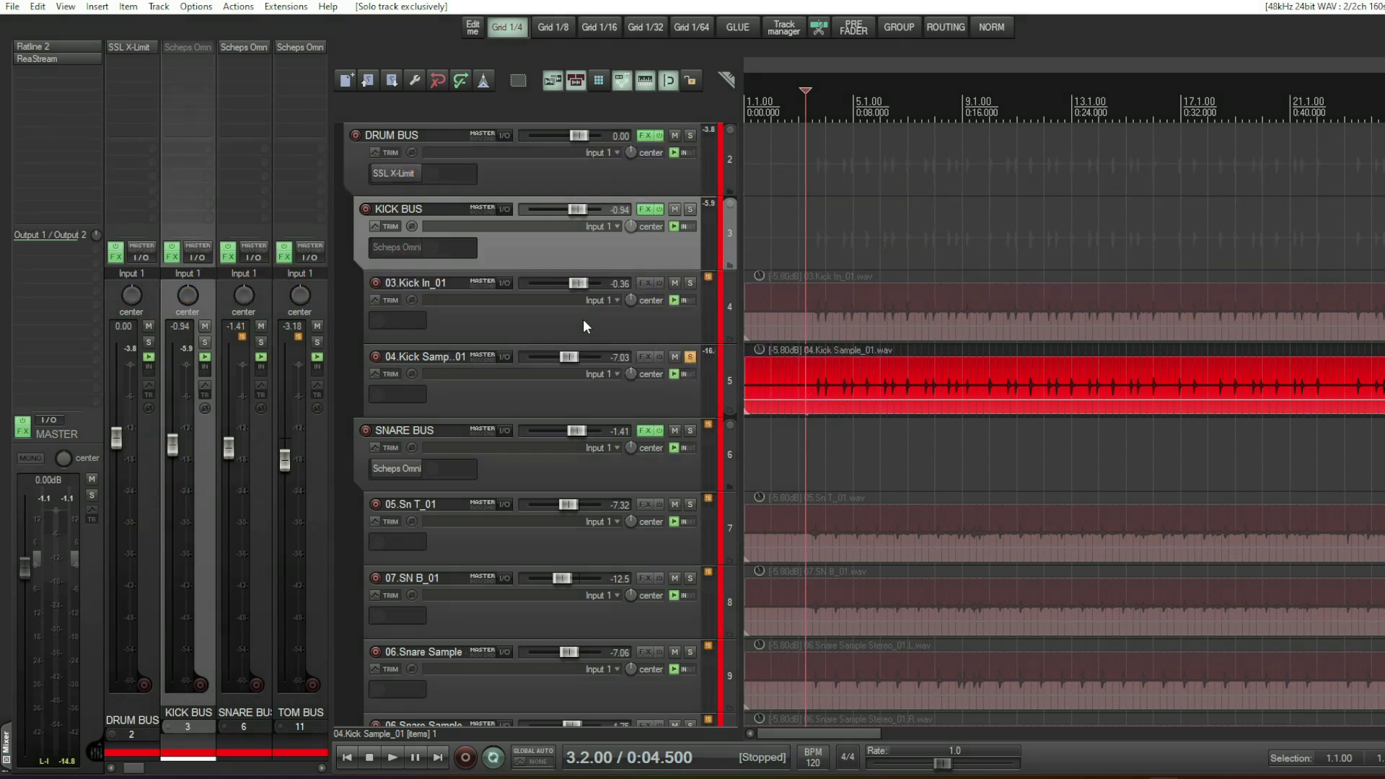
# - Play both kick tracks soloed with the KICK BUS, and clear the two kick tracks' own solos while keeping the bus soloed
pyautogui.click(689, 283)
pyautogui.click(690, 208)
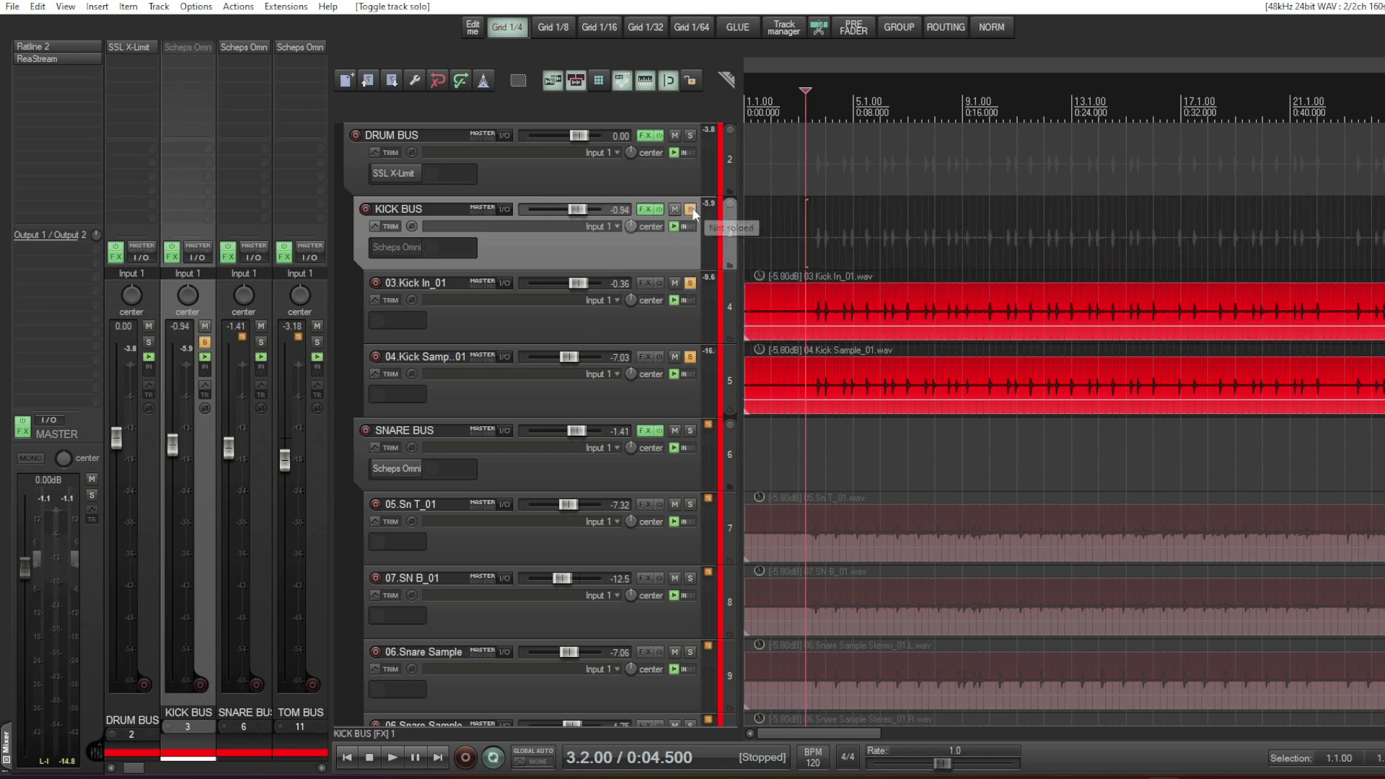
pyautogui.press('space')
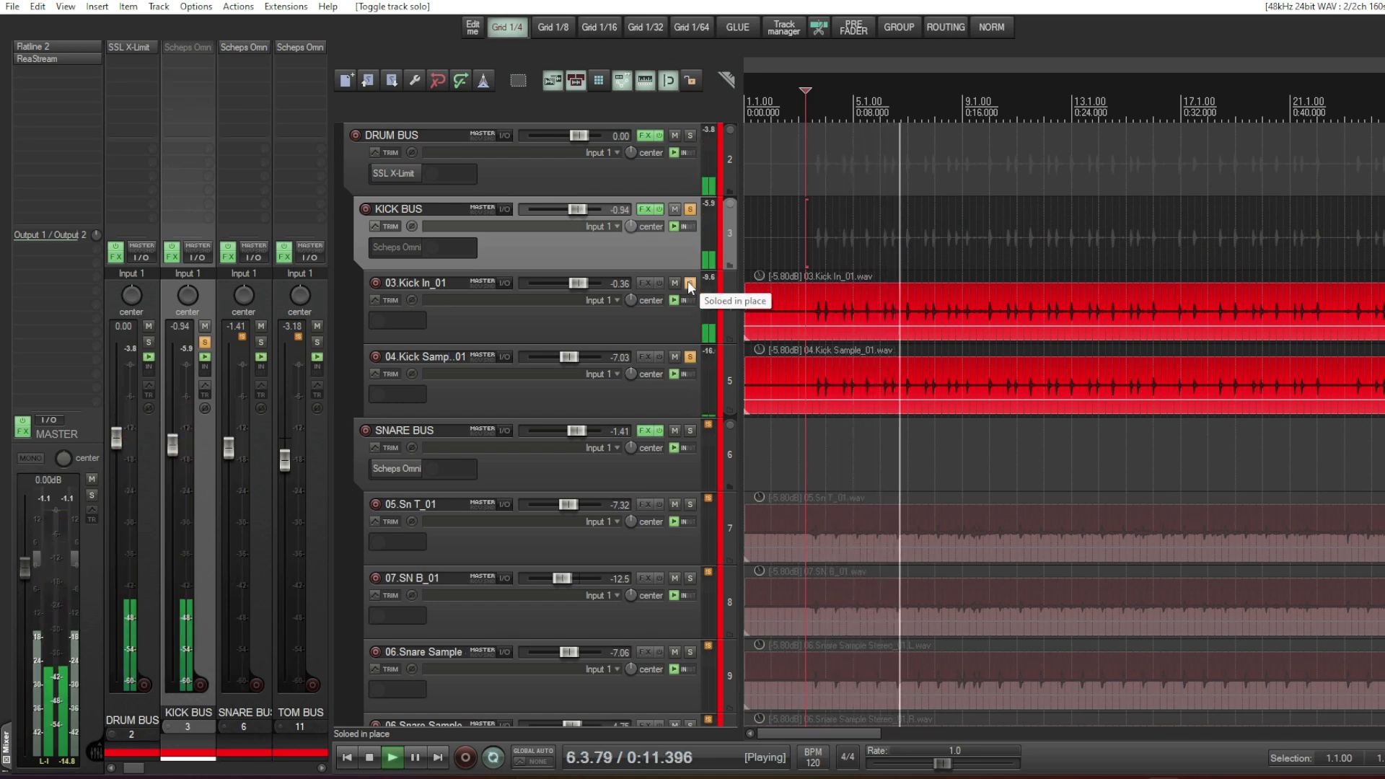
pyautogui.press('space')
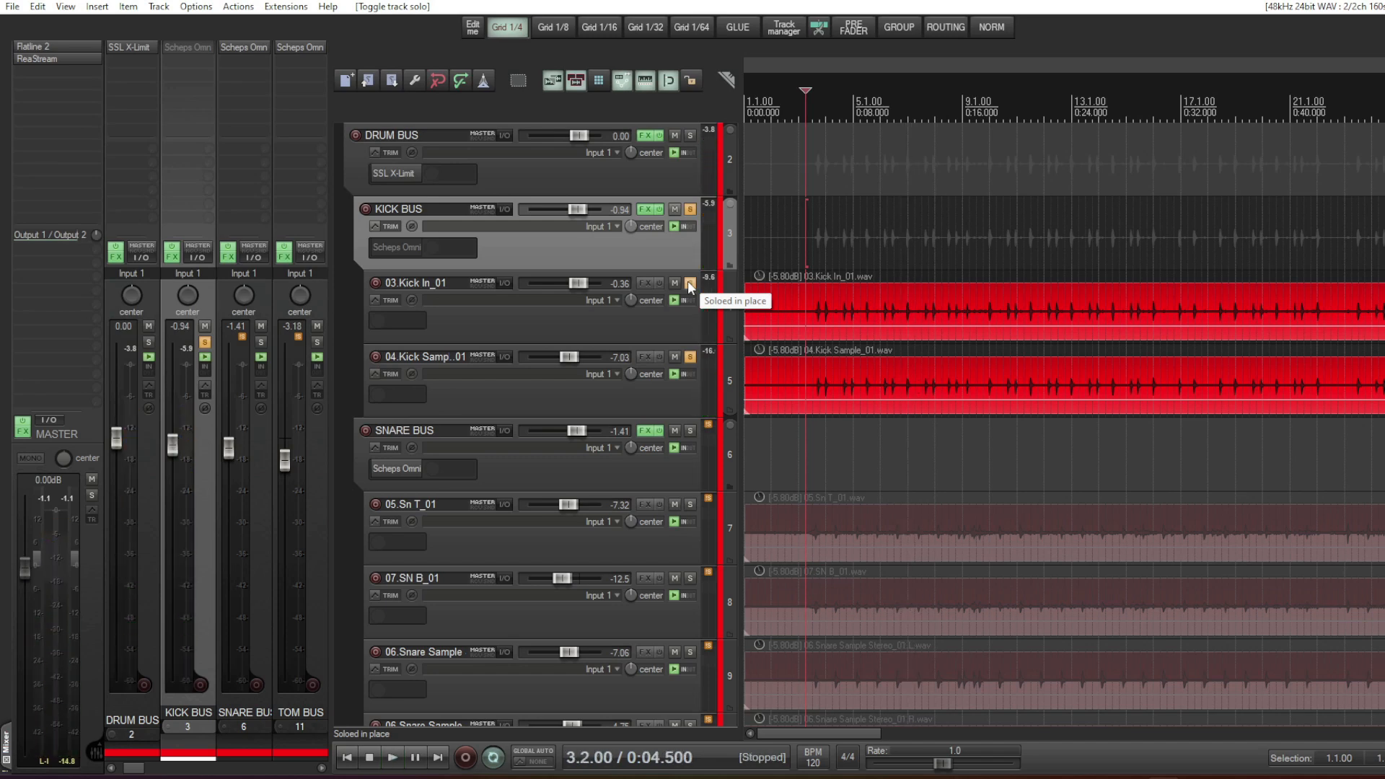
pyautogui.click(688, 282)
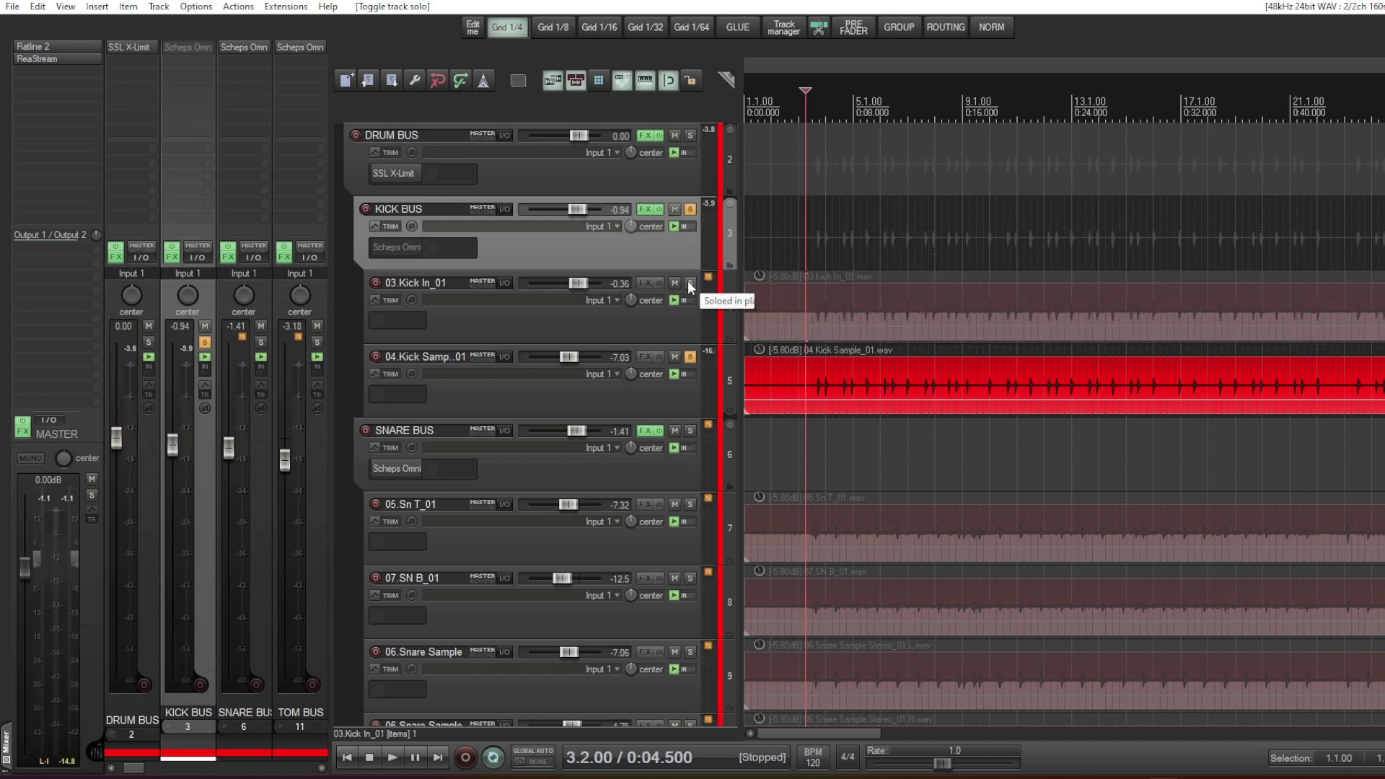
pyautogui.click(690, 357)
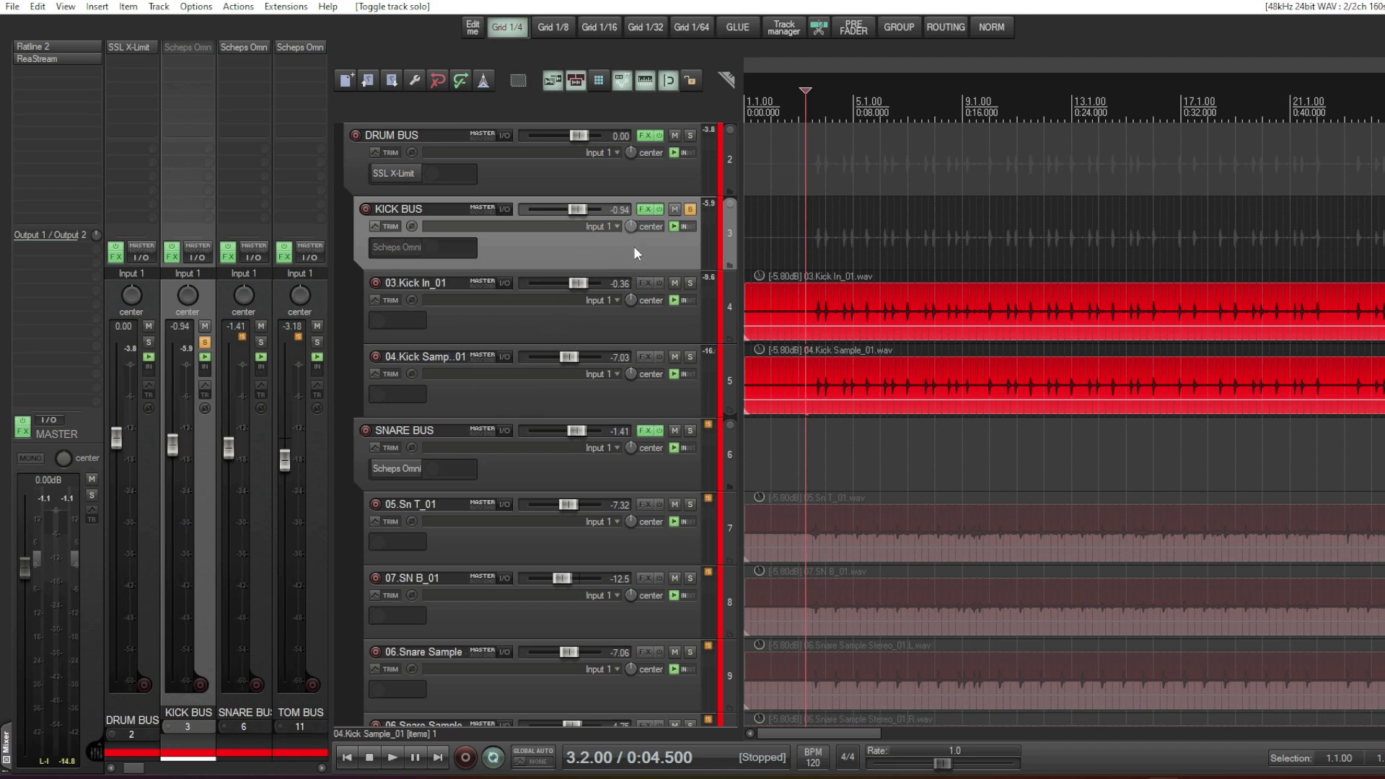
# - Re-enable the Scheps Omni Channel on the KICK BUS and compare its 2 dB Thump on and off during playback
pyautogui.keyDown('ctrl'); pyautogui.click(387, 248); pyautogui.keyUp('ctrl')
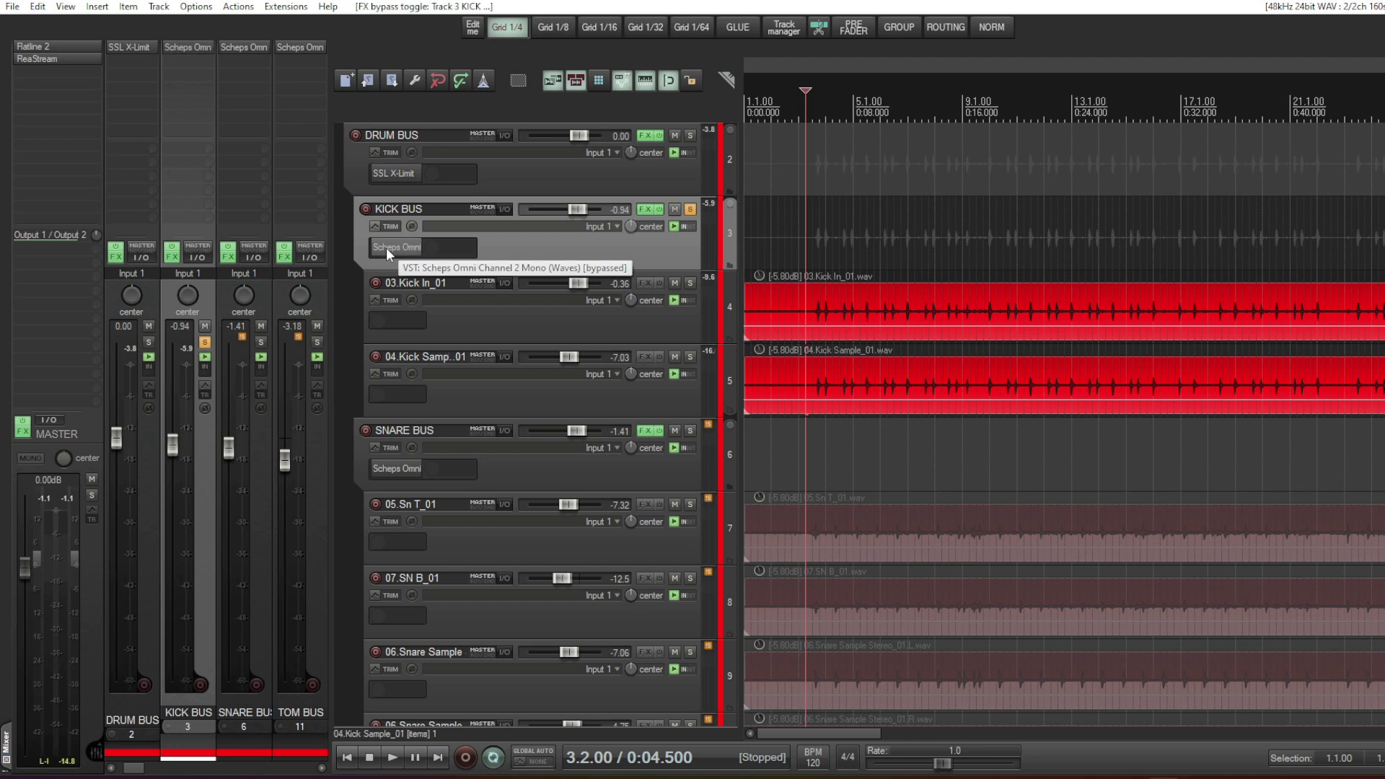
pyautogui.click(389, 248)
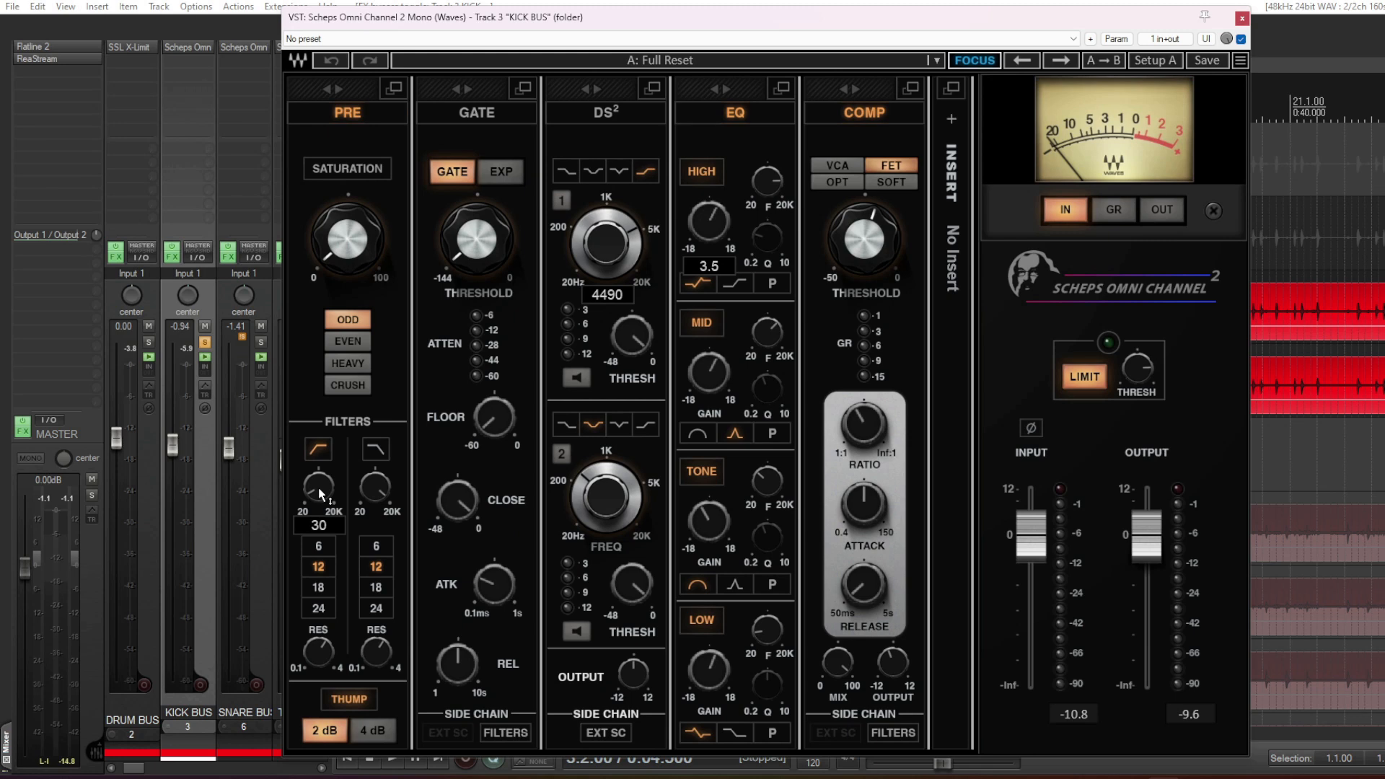
pyautogui.click(353, 704)
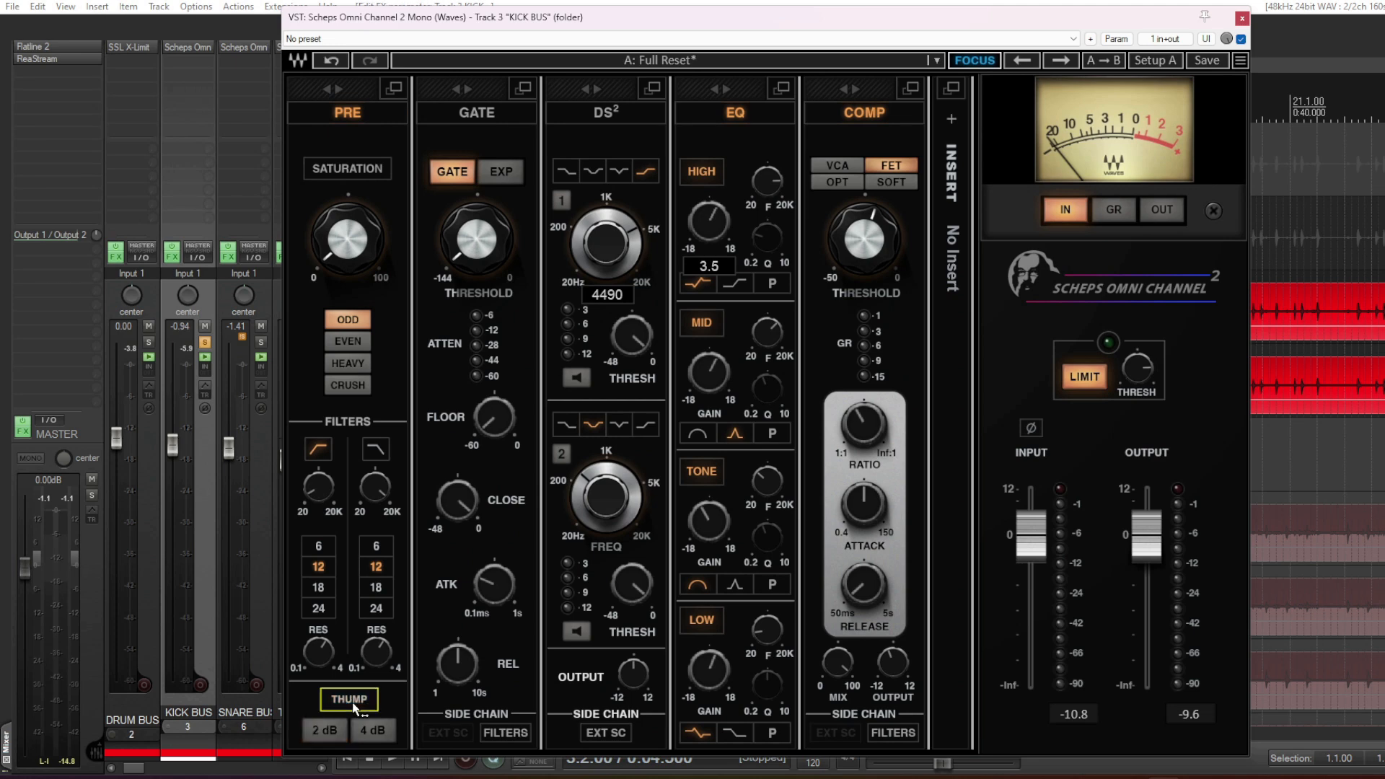
pyautogui.press('space')
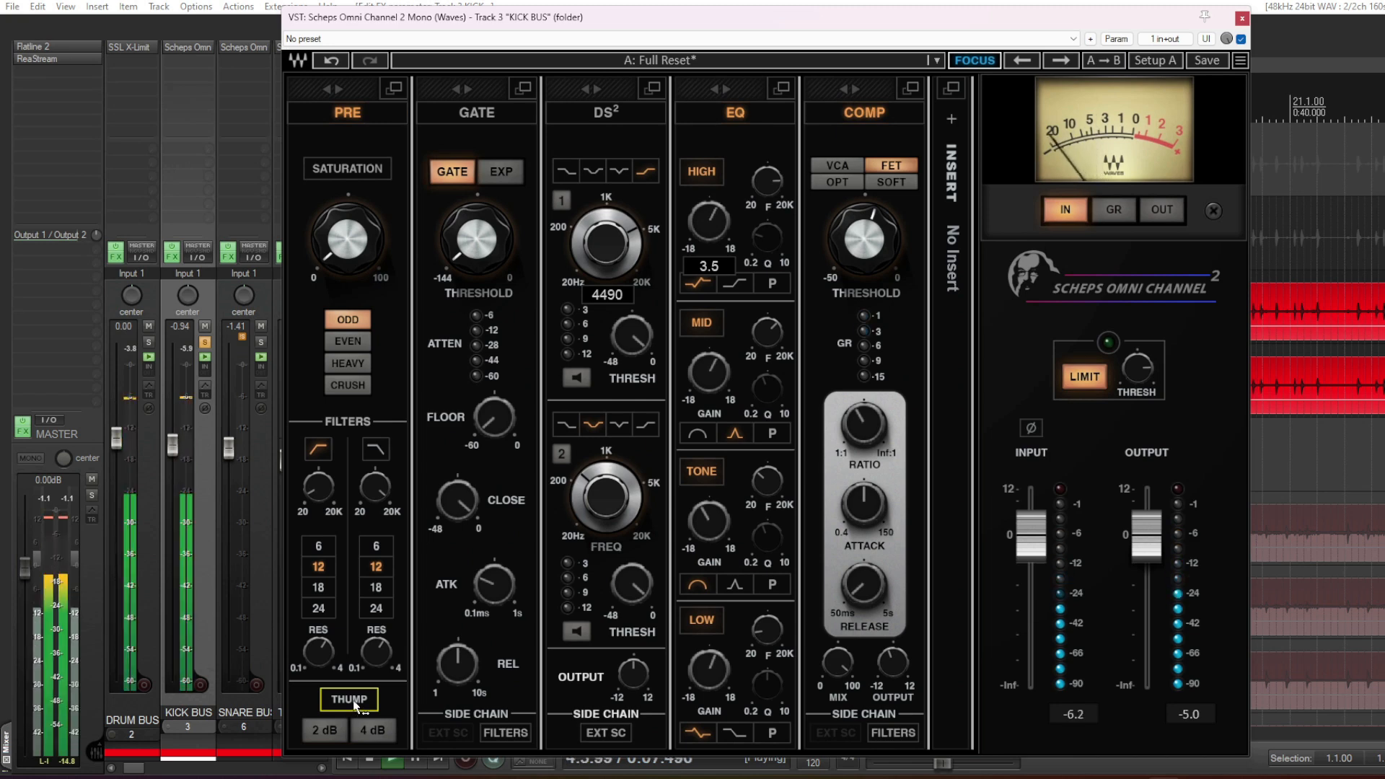
pyautogui.click(352, 704)
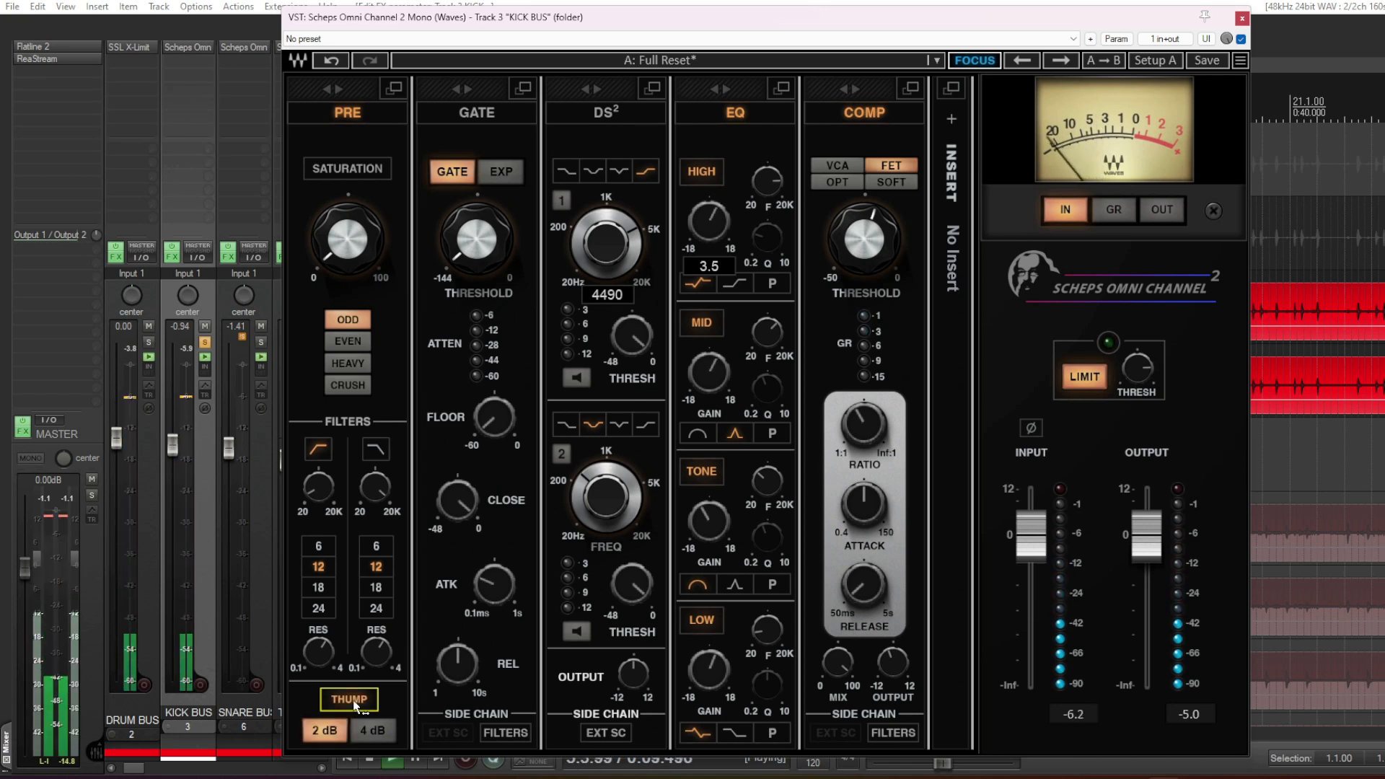
pyautogui.click(353, 703)
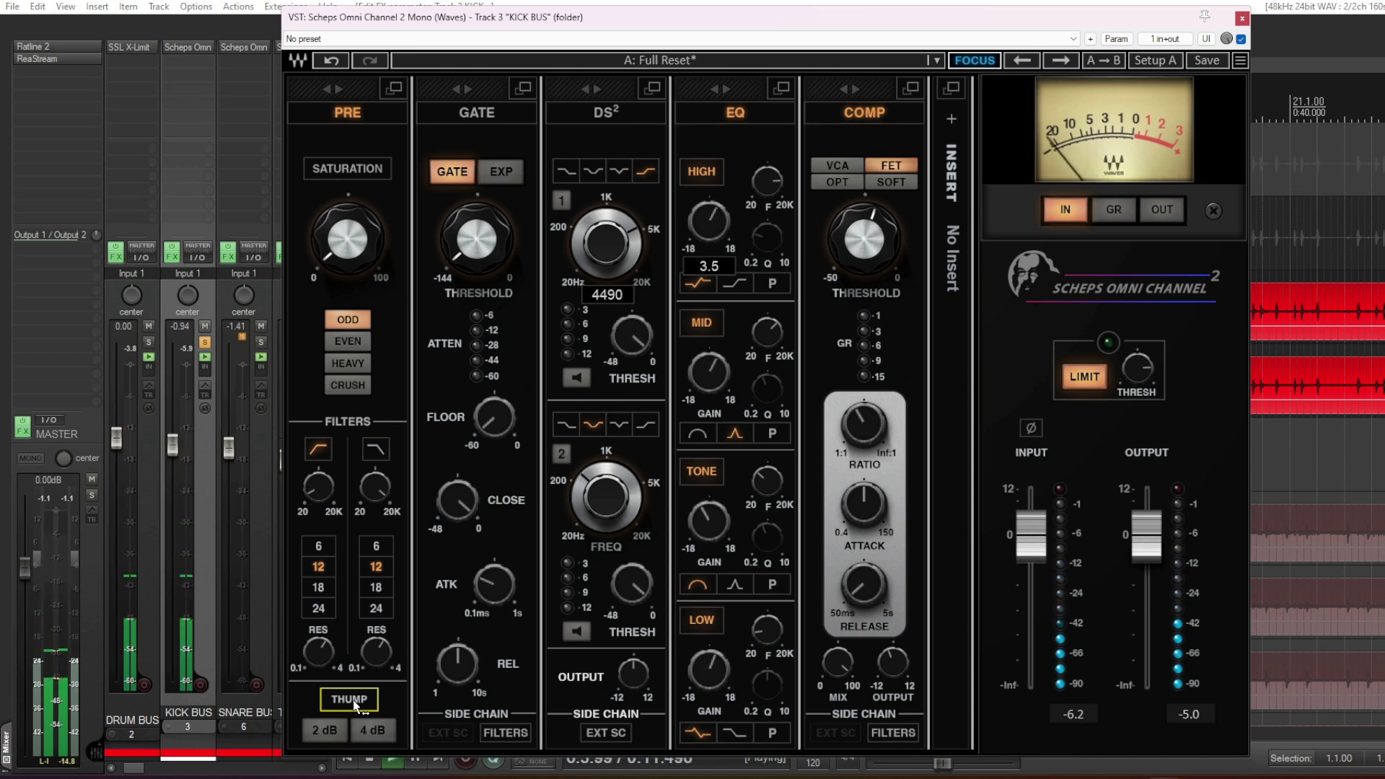
pyautogui.click(354, 704)
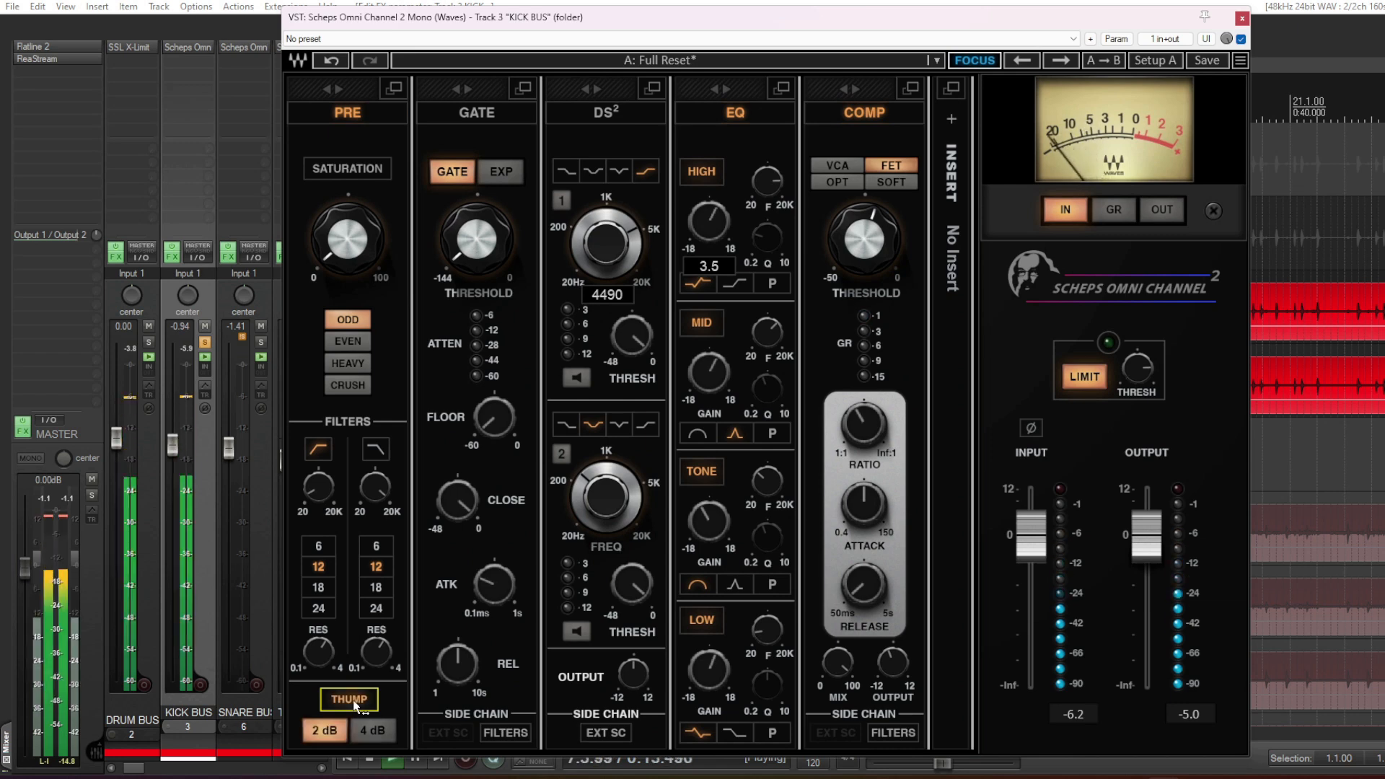
pyautogui.click(353, 704)
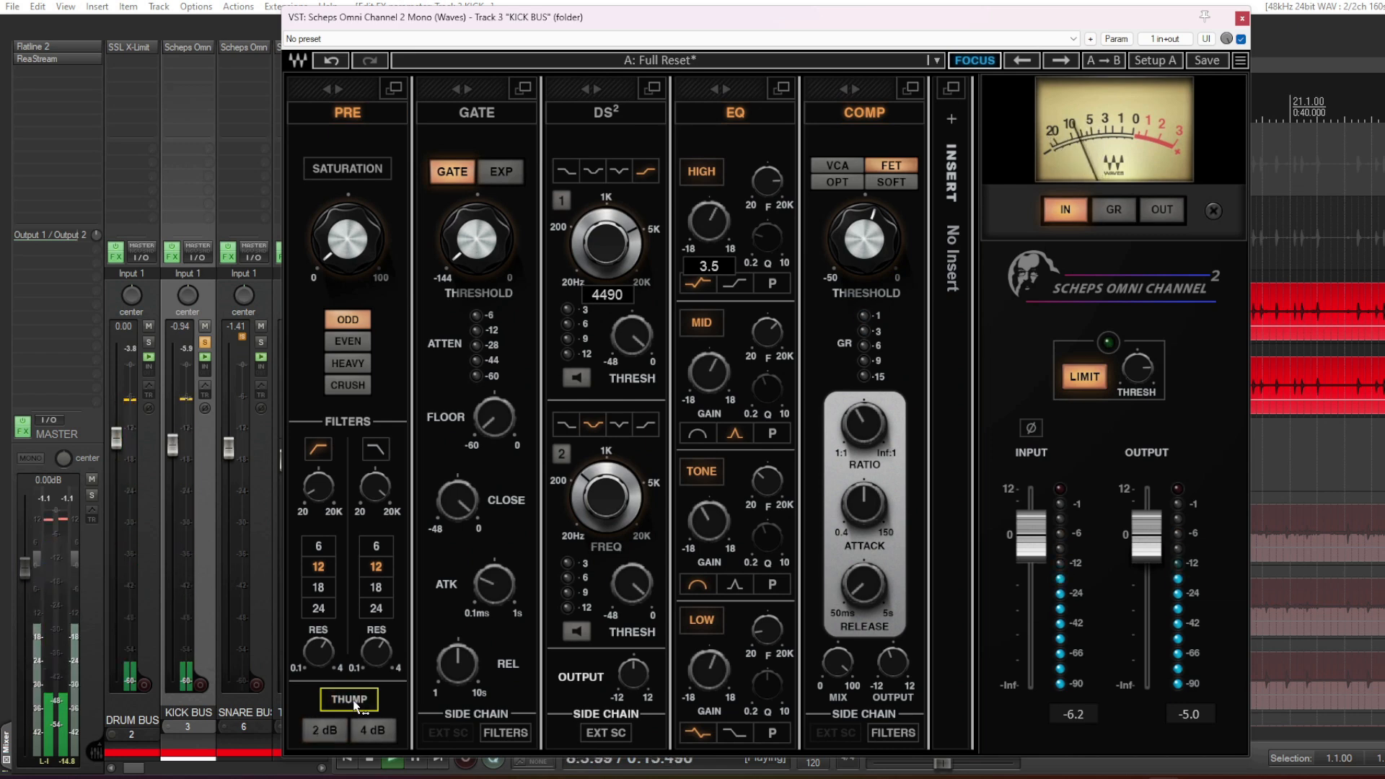
pyautogui.click(354, 703)
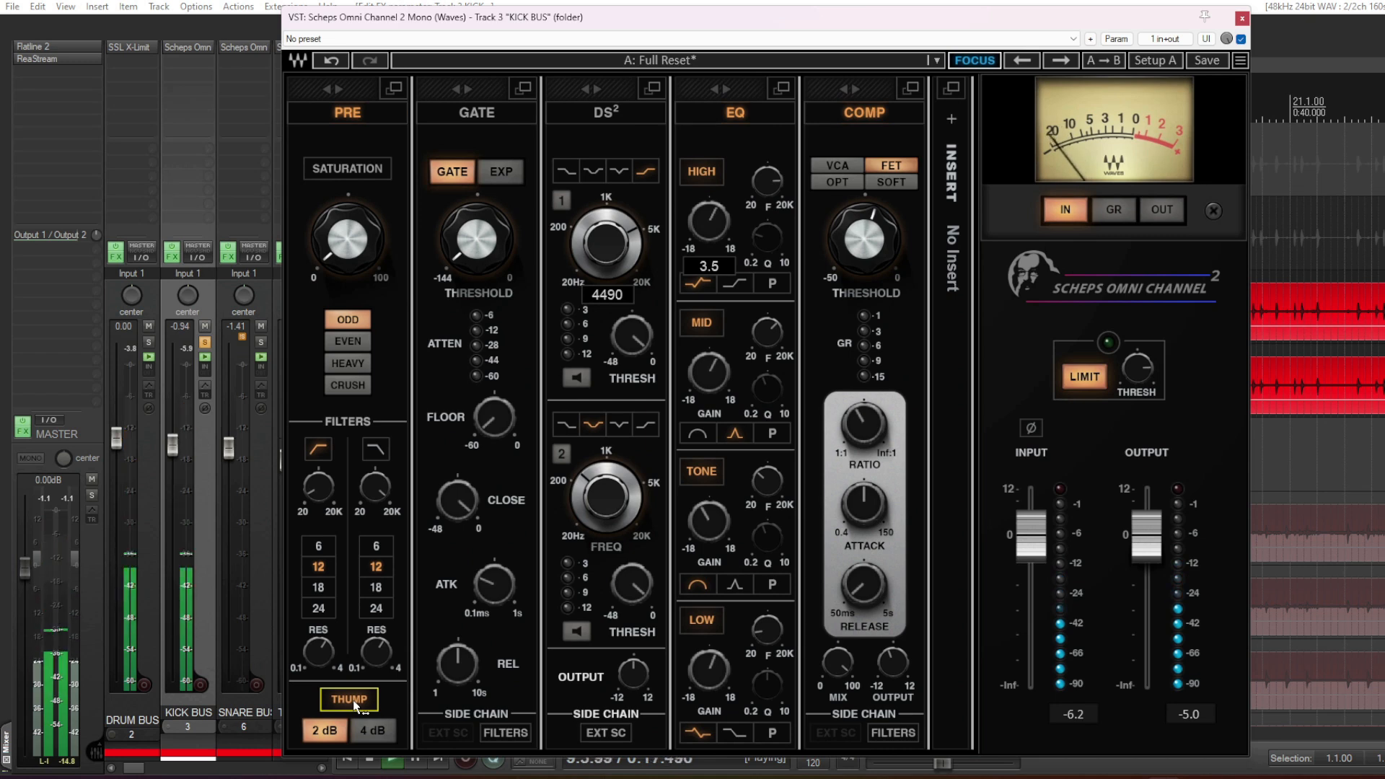
pyautogui.click(353, 703)
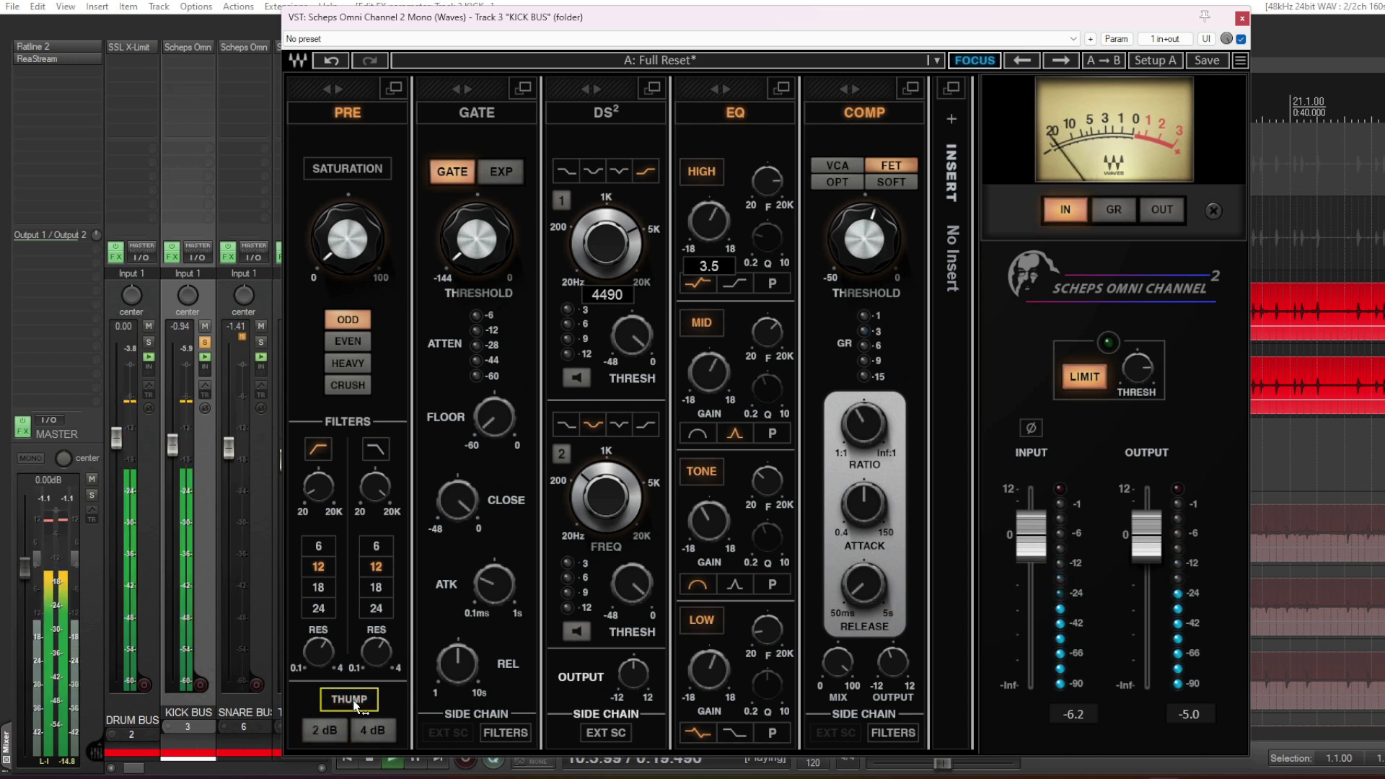
pyautogui.click(354, 704)
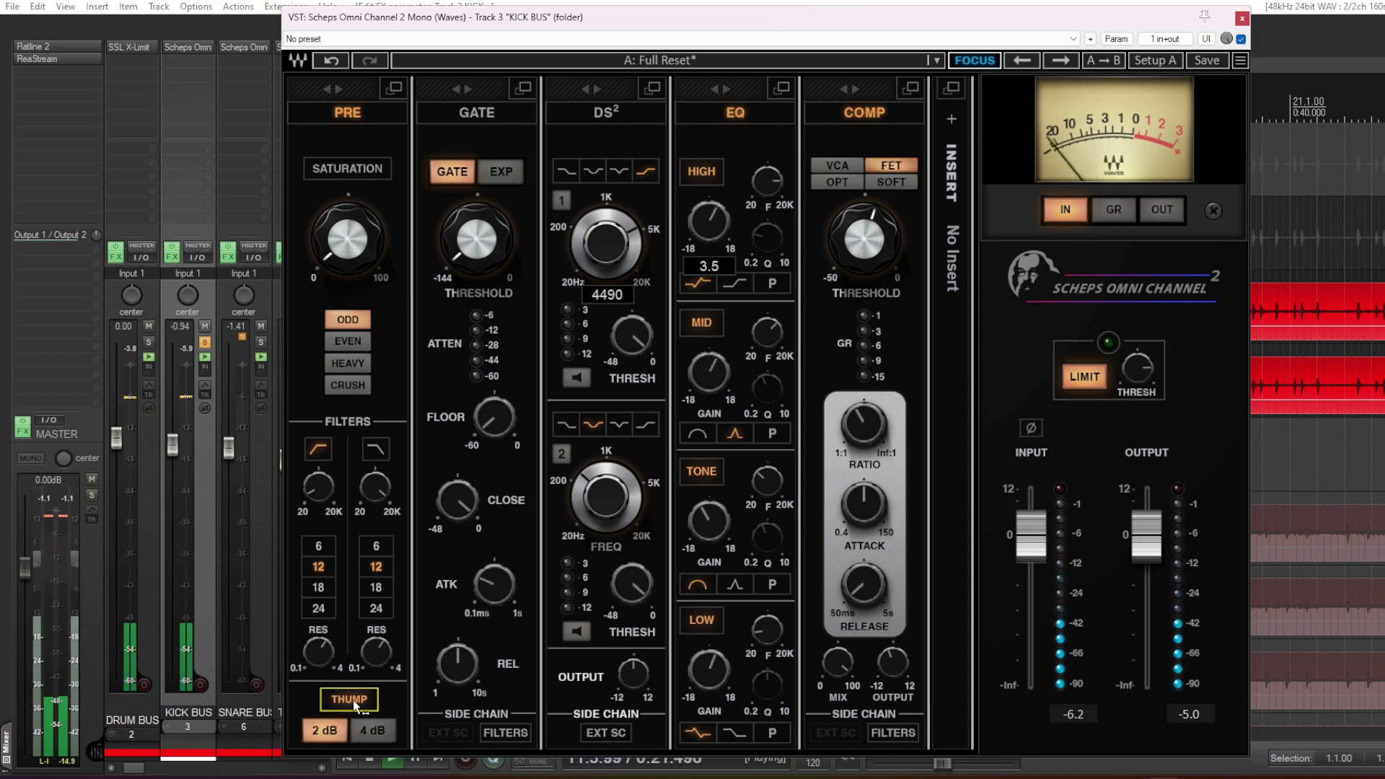
pyautogui.press('space')
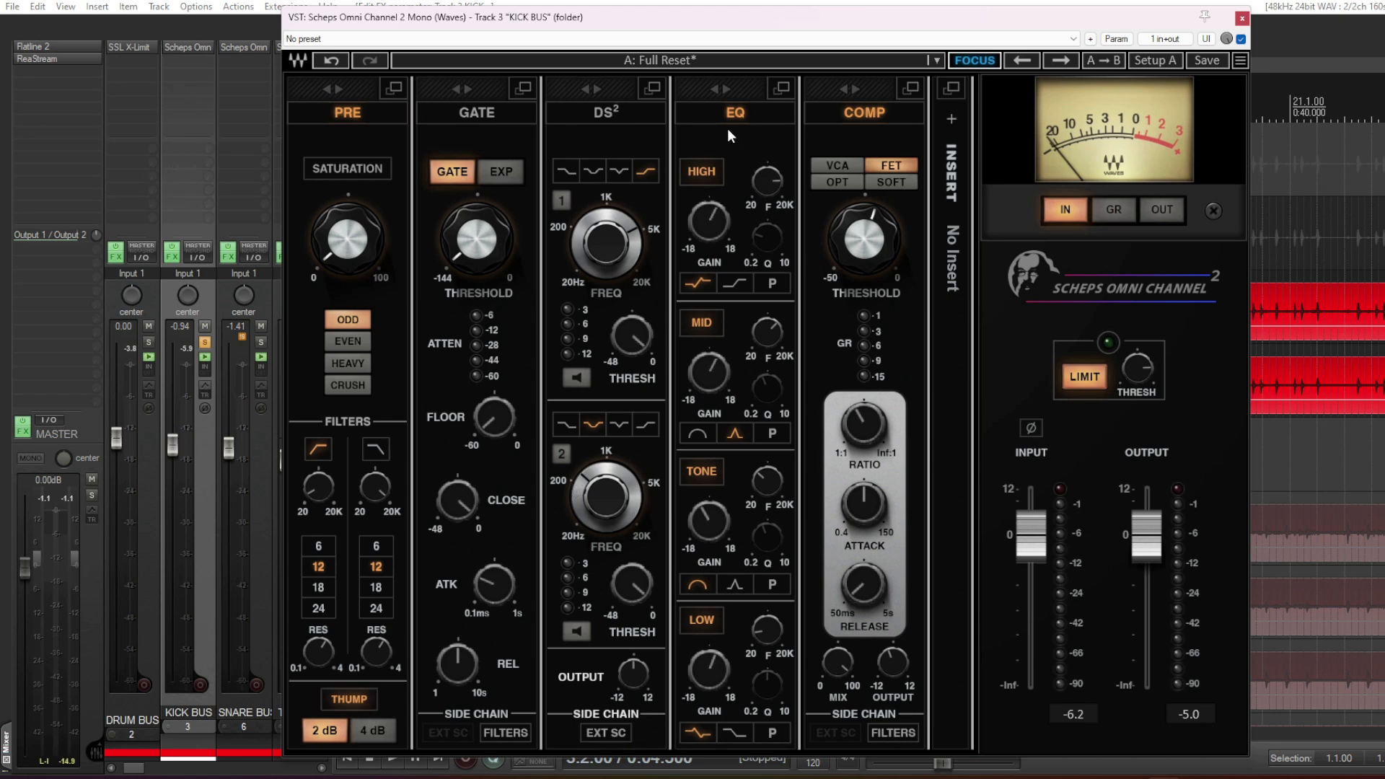
# - Inspect the gain and frequency settings of the High, Mid and Tone EQ bands on the KICK BUS
pyautogui.moveTo(713, 221)
pyautogui.moveTo(769, 186)
pyautogui.moveTo(719, 378)
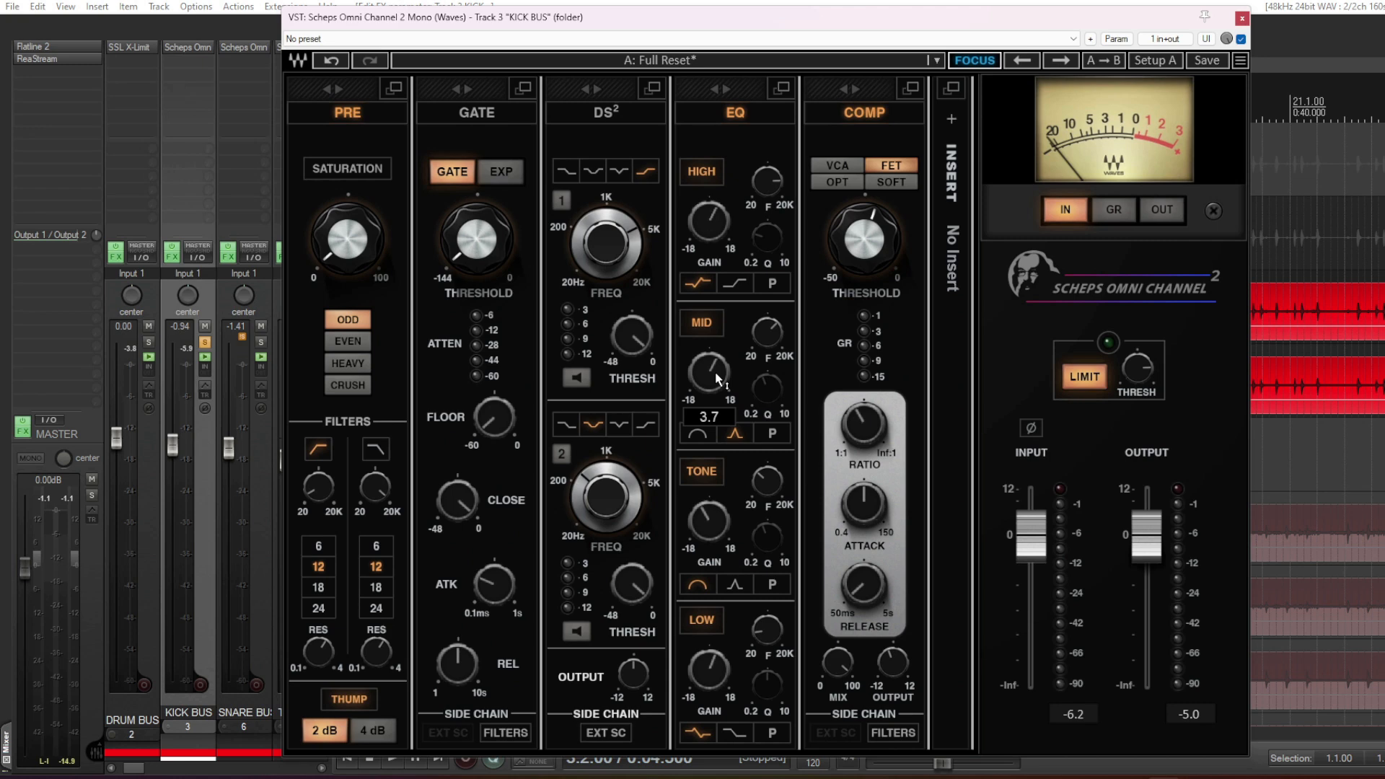
pyautogui.moveTo(769, 338)
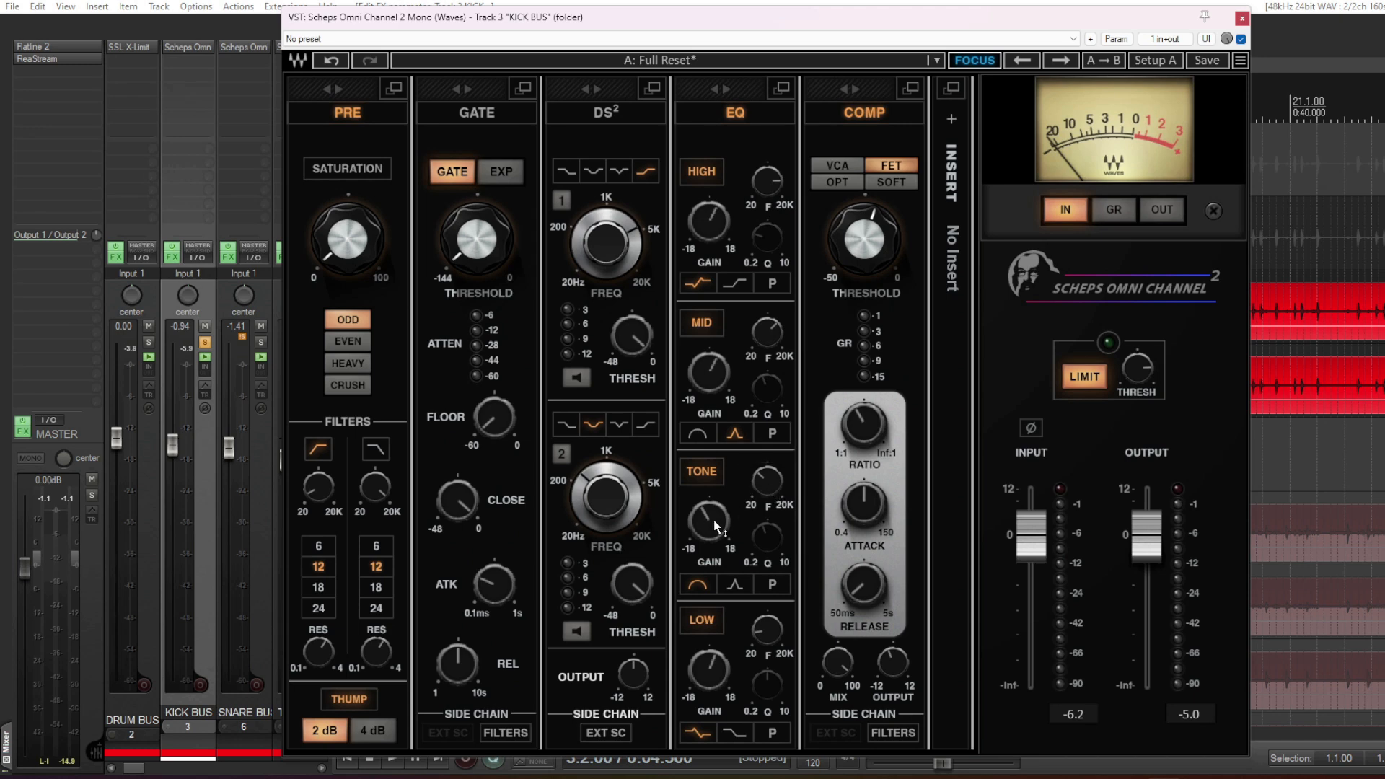
pyautogui.moveTo(717, 526)
pyautogui.moveTo(771, 485)
# - Play the soloed KICK BUS while auditioning the frequency control of the Tone EQ band
pyautogui.press('space')
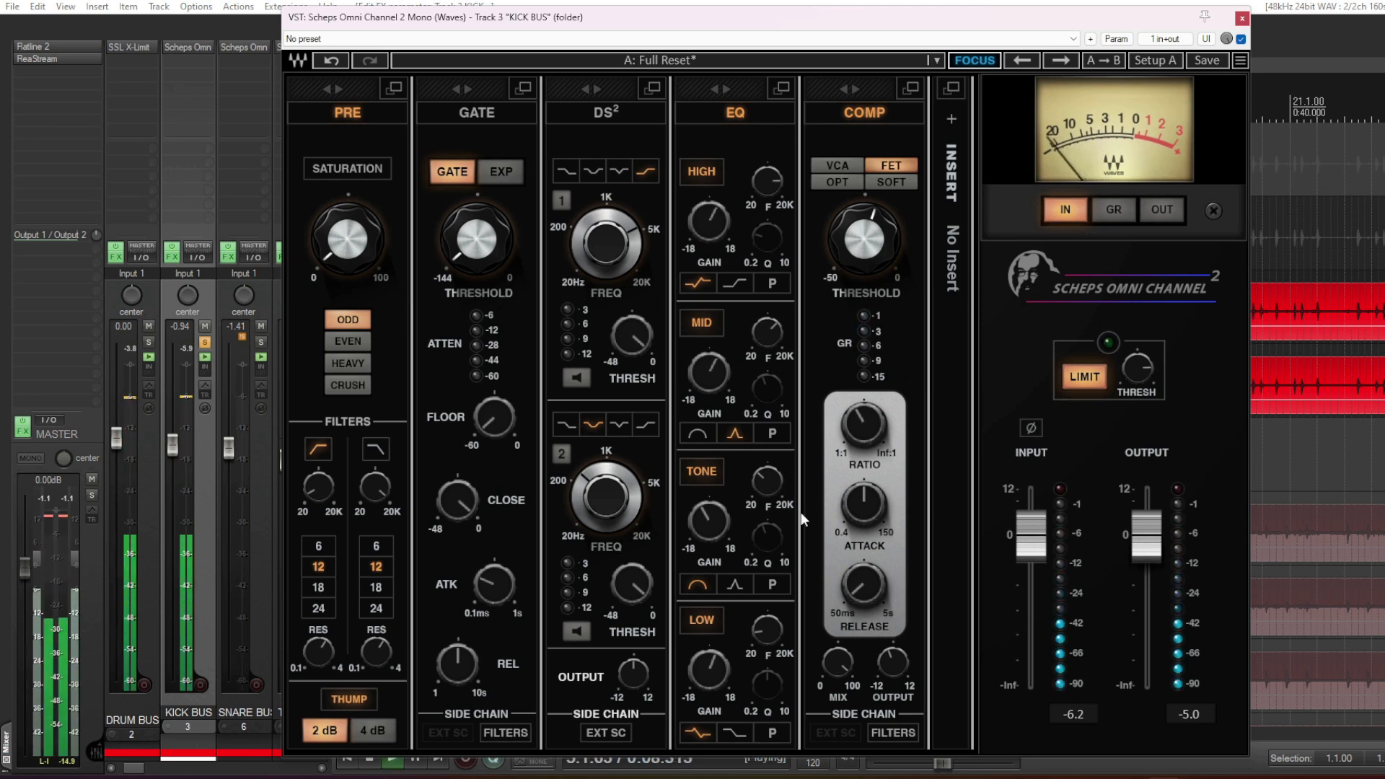
pyautogui.keyDown('ctrl'); pyautogui.click(765, 481); pyautogui.keyUp('ctrl')
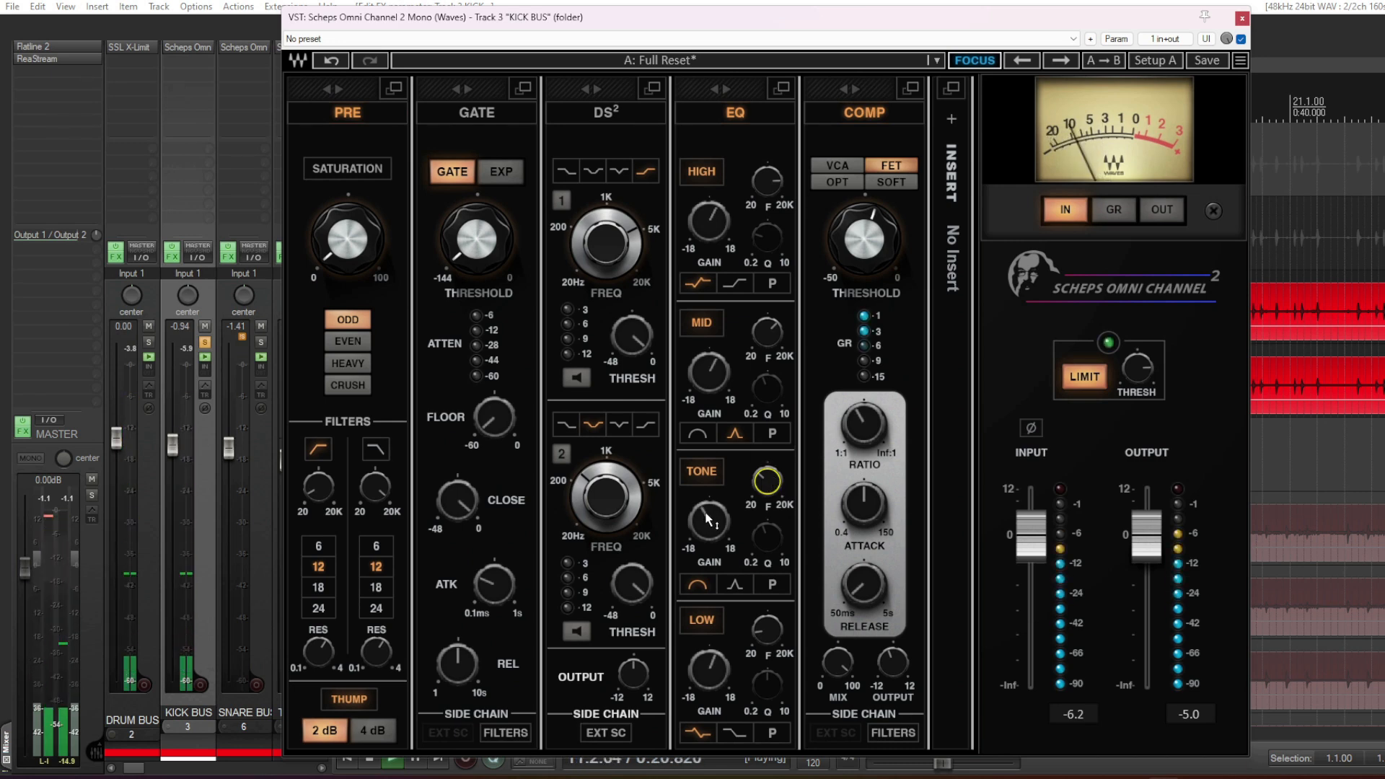
pyautogui.keyDown('alt'); pyautogui.click(767, 481); pyautogui.keyUp('alt')
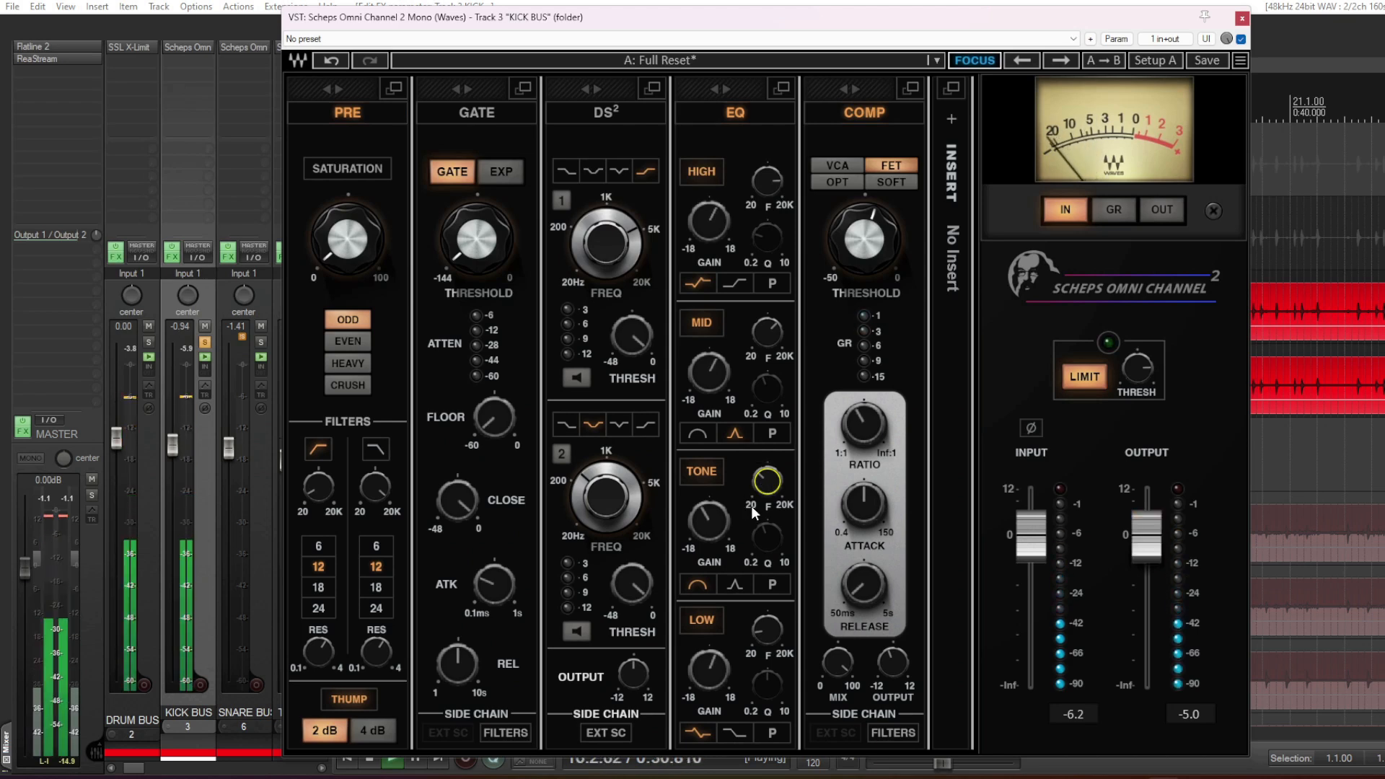
pyautogui.press('space')
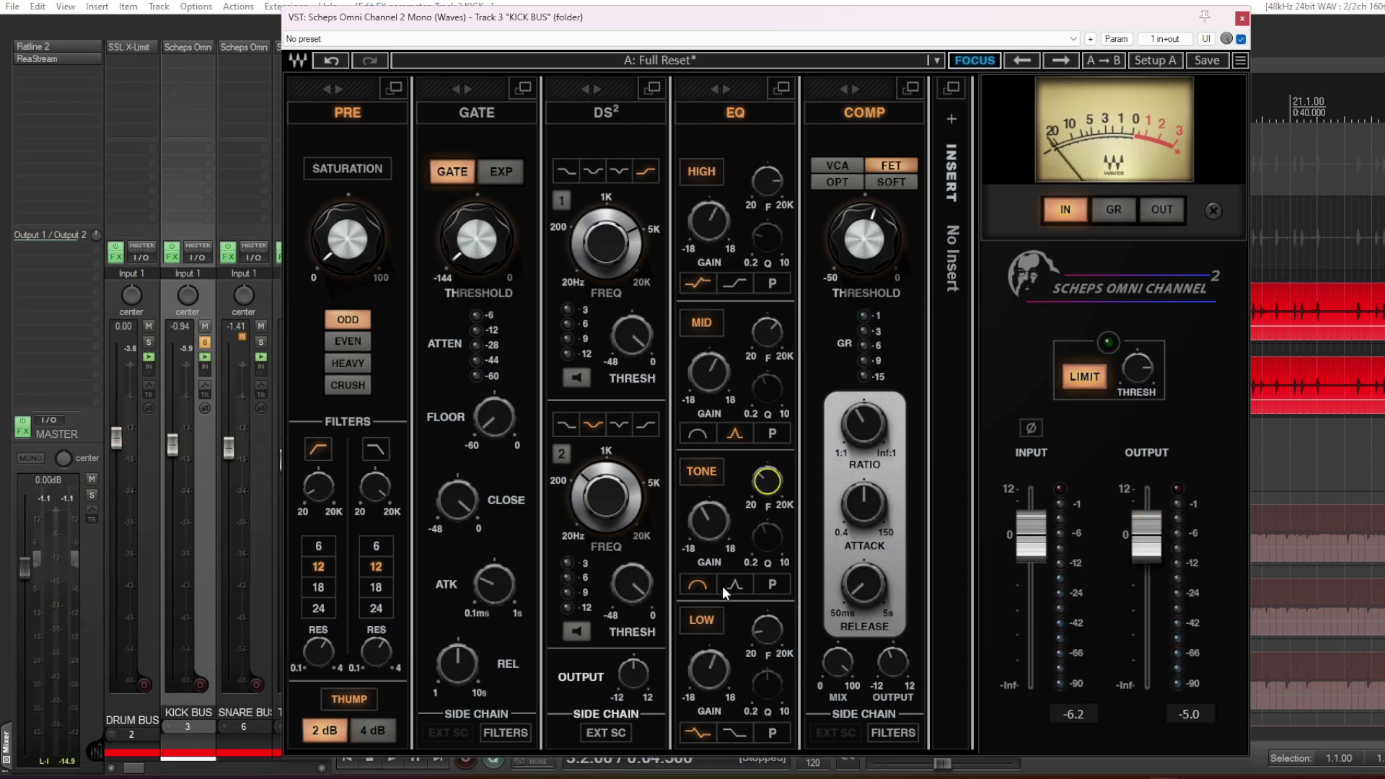
# - Check the Low EQ band's gain and frequency and the high-pass filter frequency on the KICK BUS
pyautogui.moveTo(713, 677)
pyautogui.moveTo(770, 635)
pyautogui.moveTo(312, 491)
# - Compare the KICK BUS with the whole EQ section switched off and on during playback
pyautogui.press('space')
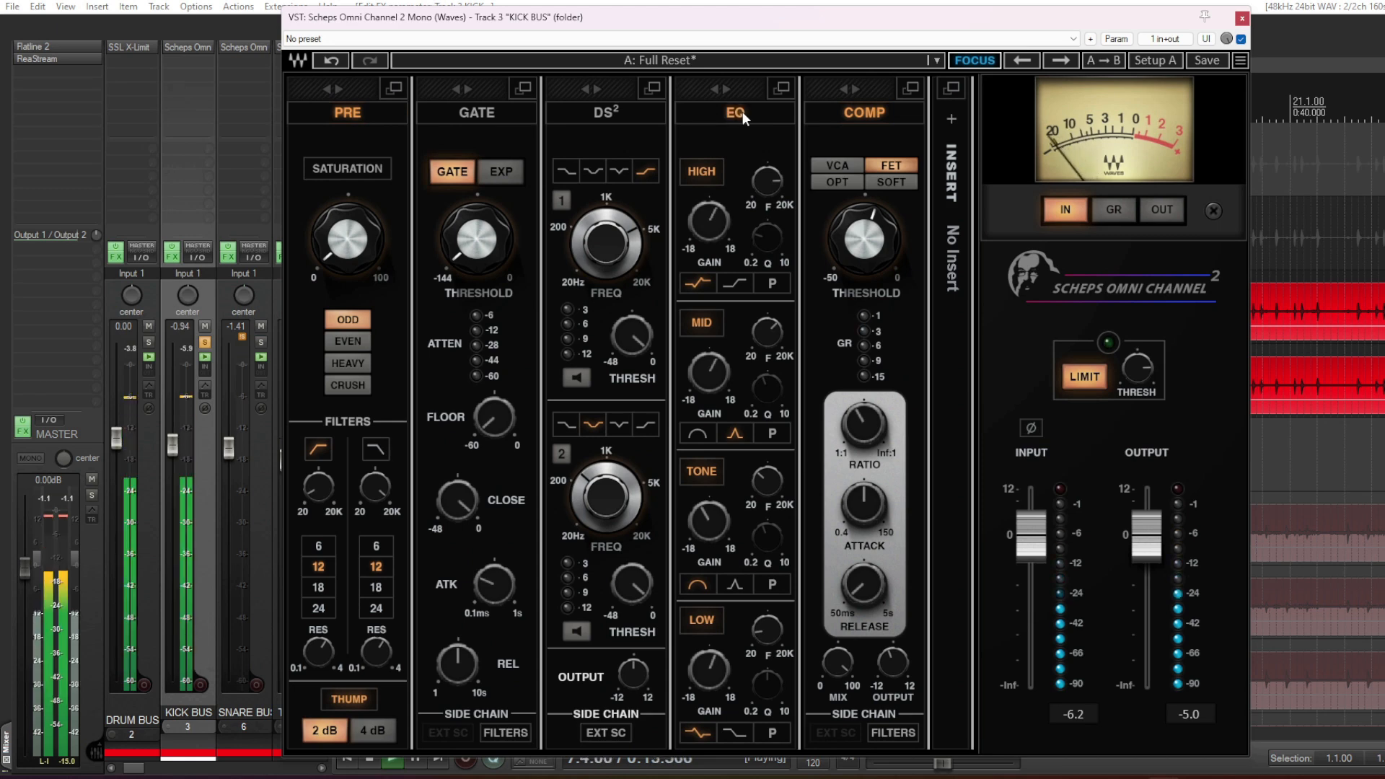
pyautogui.click(742, 111)
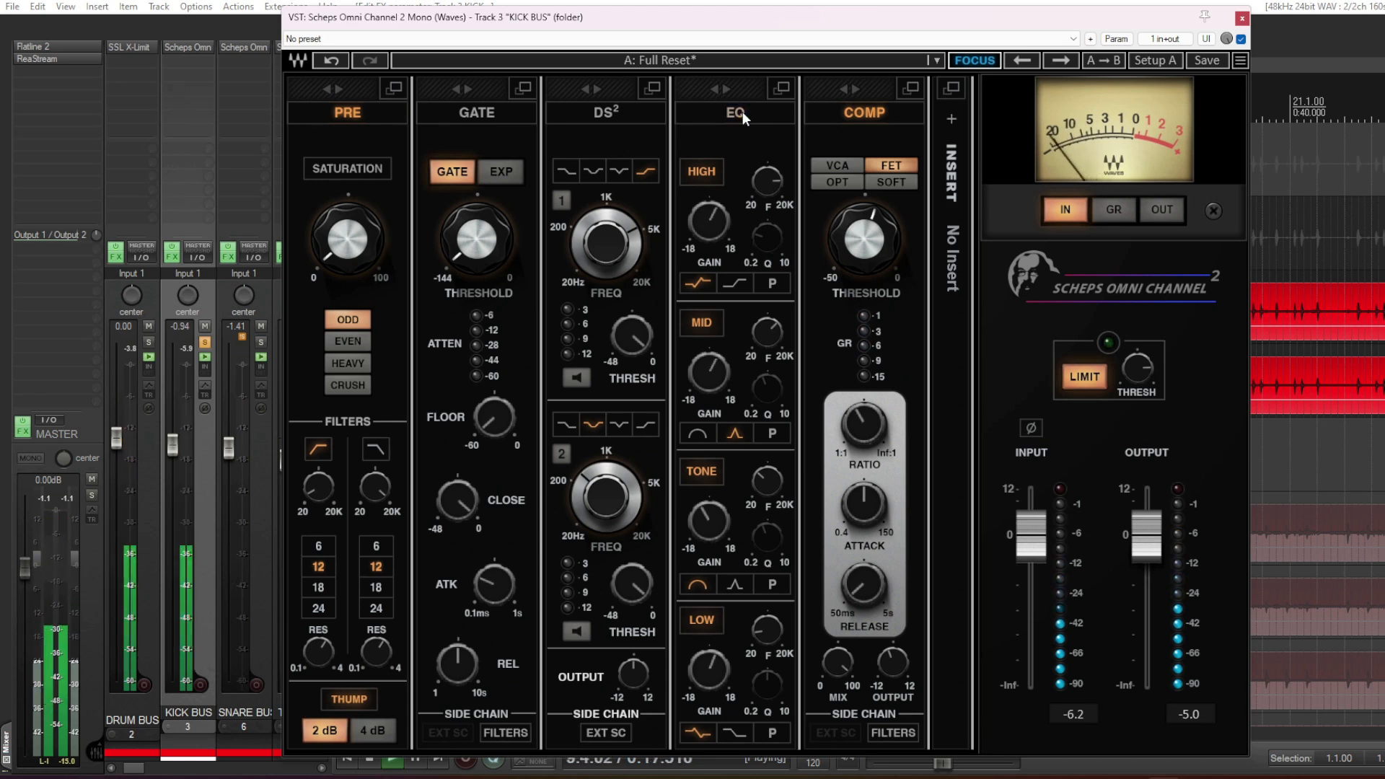
pyautogui.click(743, 112)
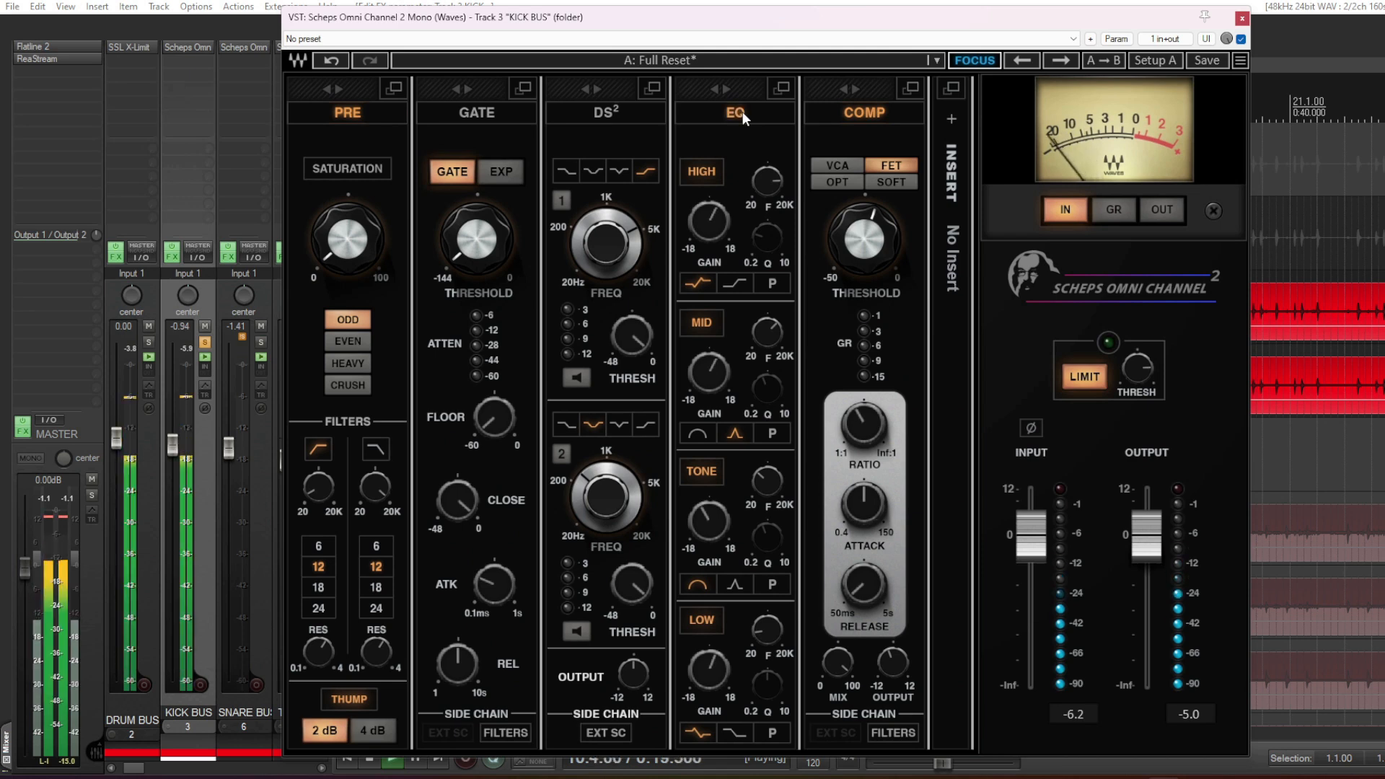
pyautogui.press('space')
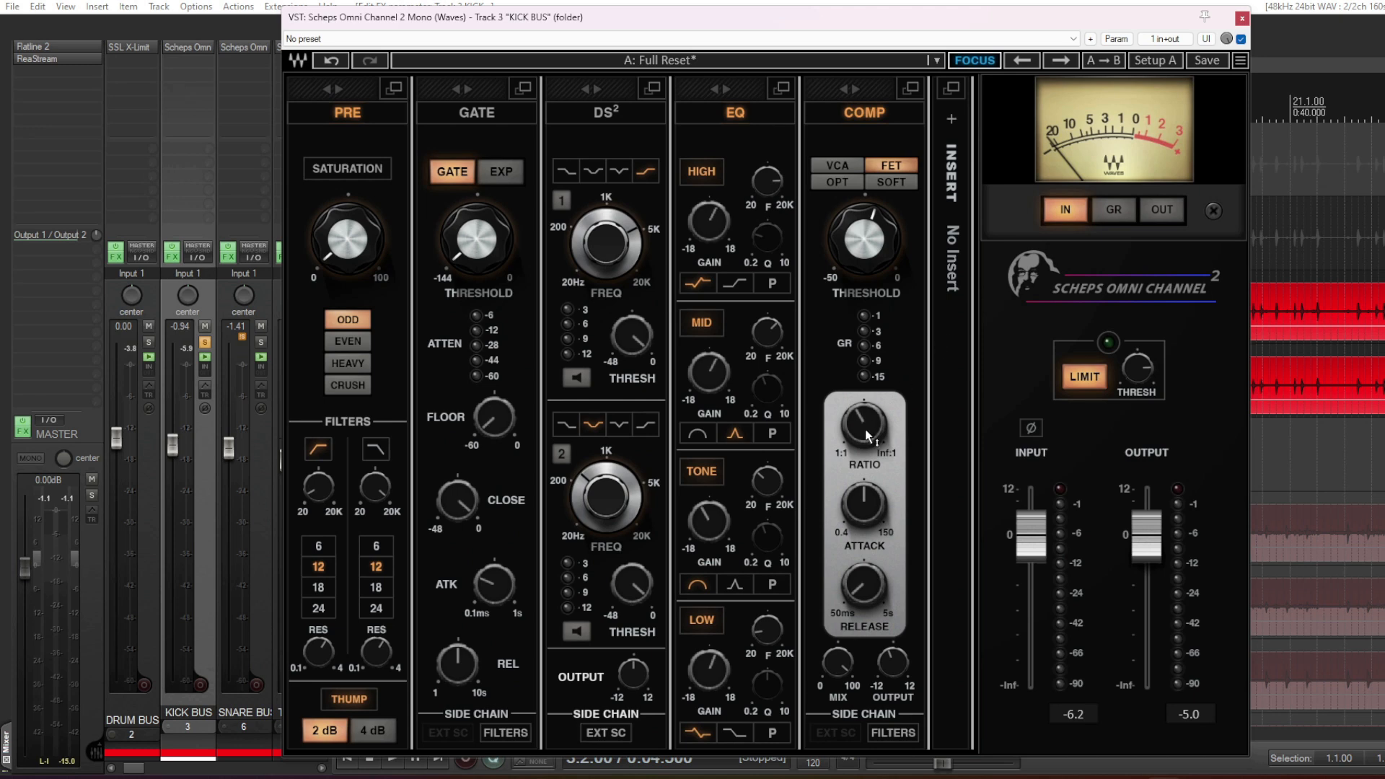
# - Inspect the KICK BUS compressor's ratio, attack, release and output, listen to it during playback, and close the plugin
pyautogui.moveTo(867, 436)
pyautogui.moveTo(866, 513)
pyautogui.moveTo(861, 592)
pyautogui.moveTo(901, 649)
pyautogui.press('space')
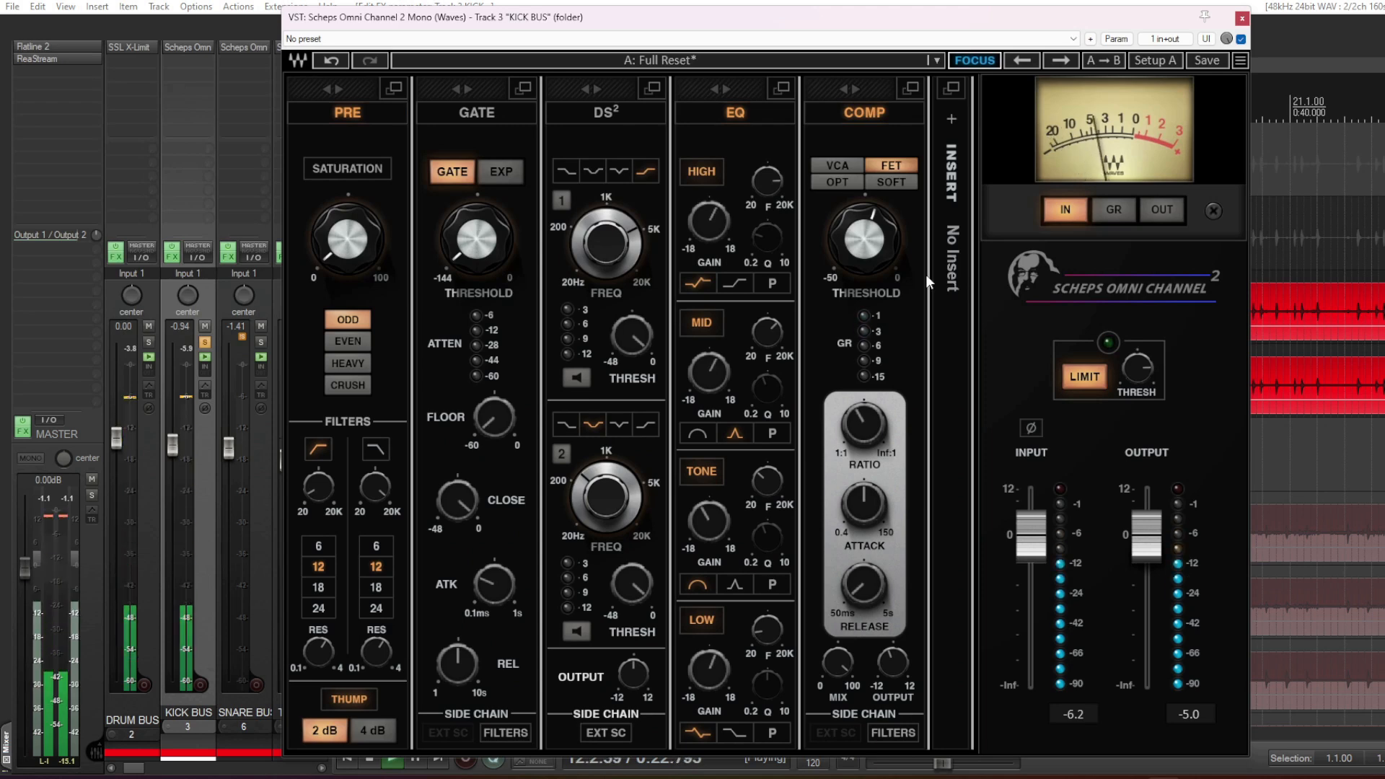
pyautogui.press('space')
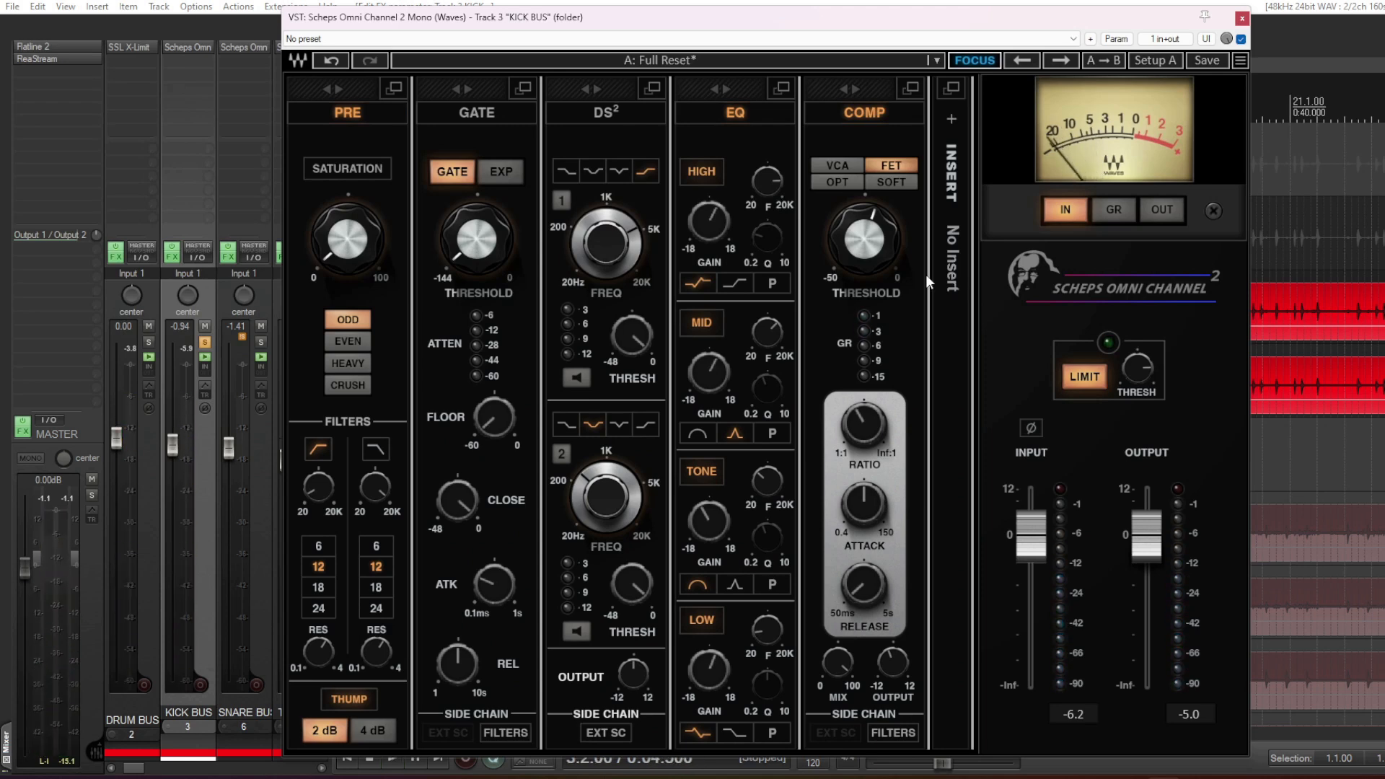
pyautogui.press('Escape')
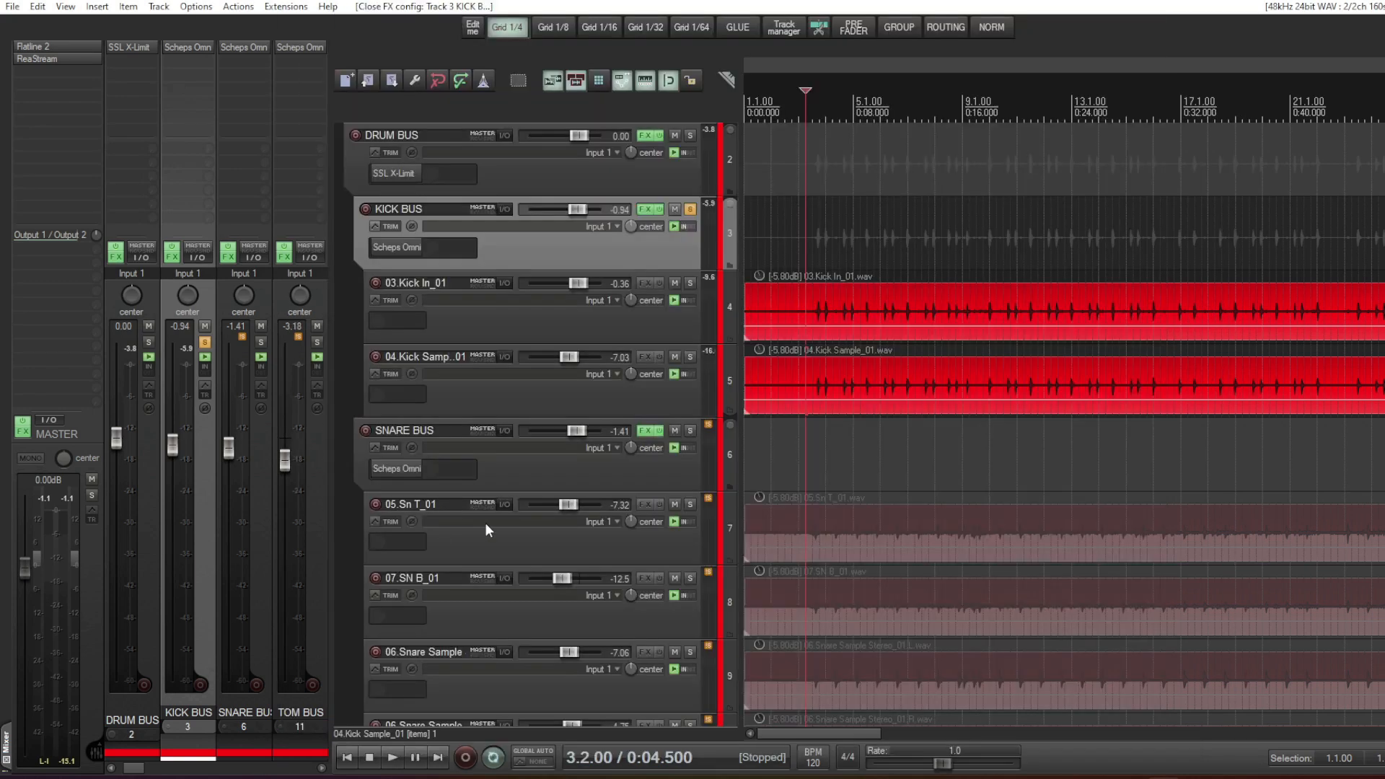
# - Solo the SNARE BUS exclusively and bring its snare tracks into view
pyautogui.click(592, 458)
pyautogui.click(691, 431)
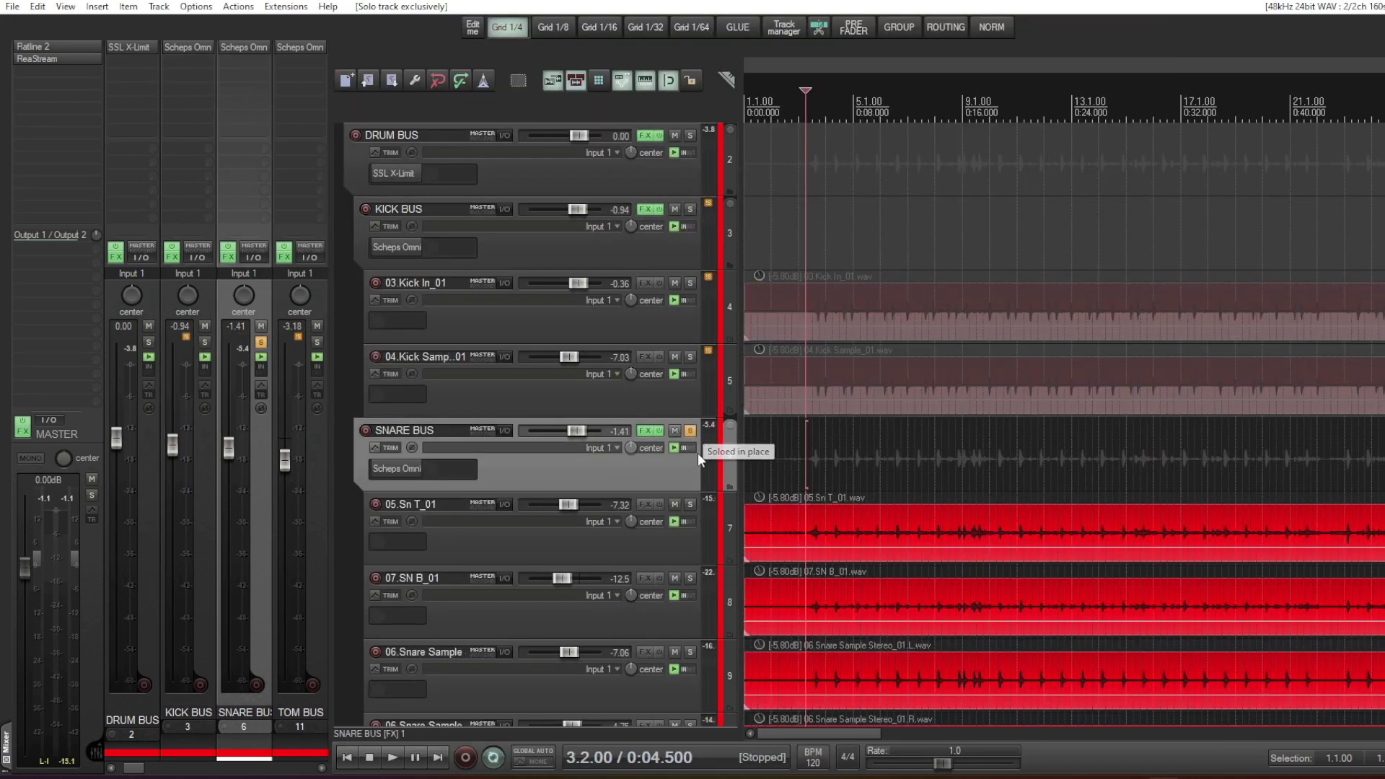
pyautogui.scroll(-2, 652, 477)
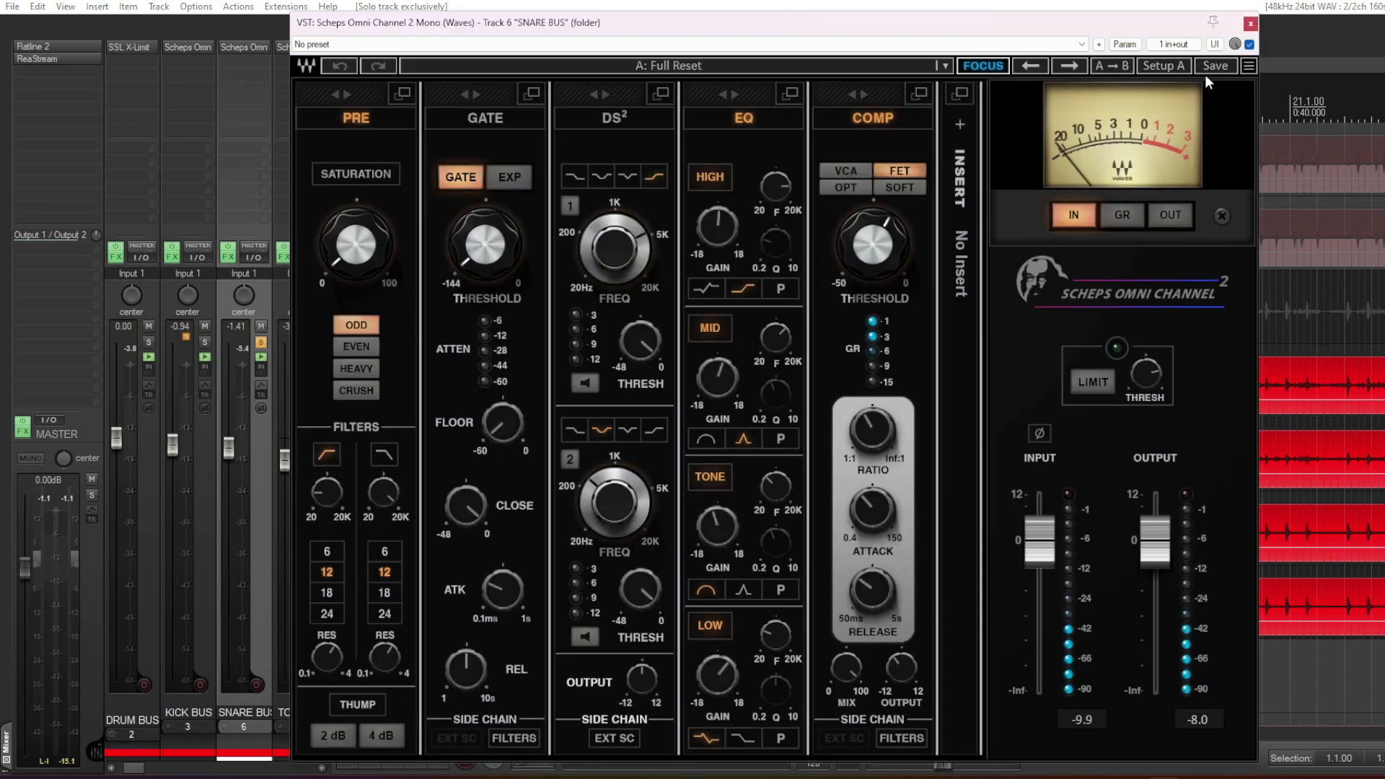
# - Compare the SNARE BUS with the Scheps Omni Channel bypassed and active during playback, leaving the plugin active
pyautogui.click(1252, 45)
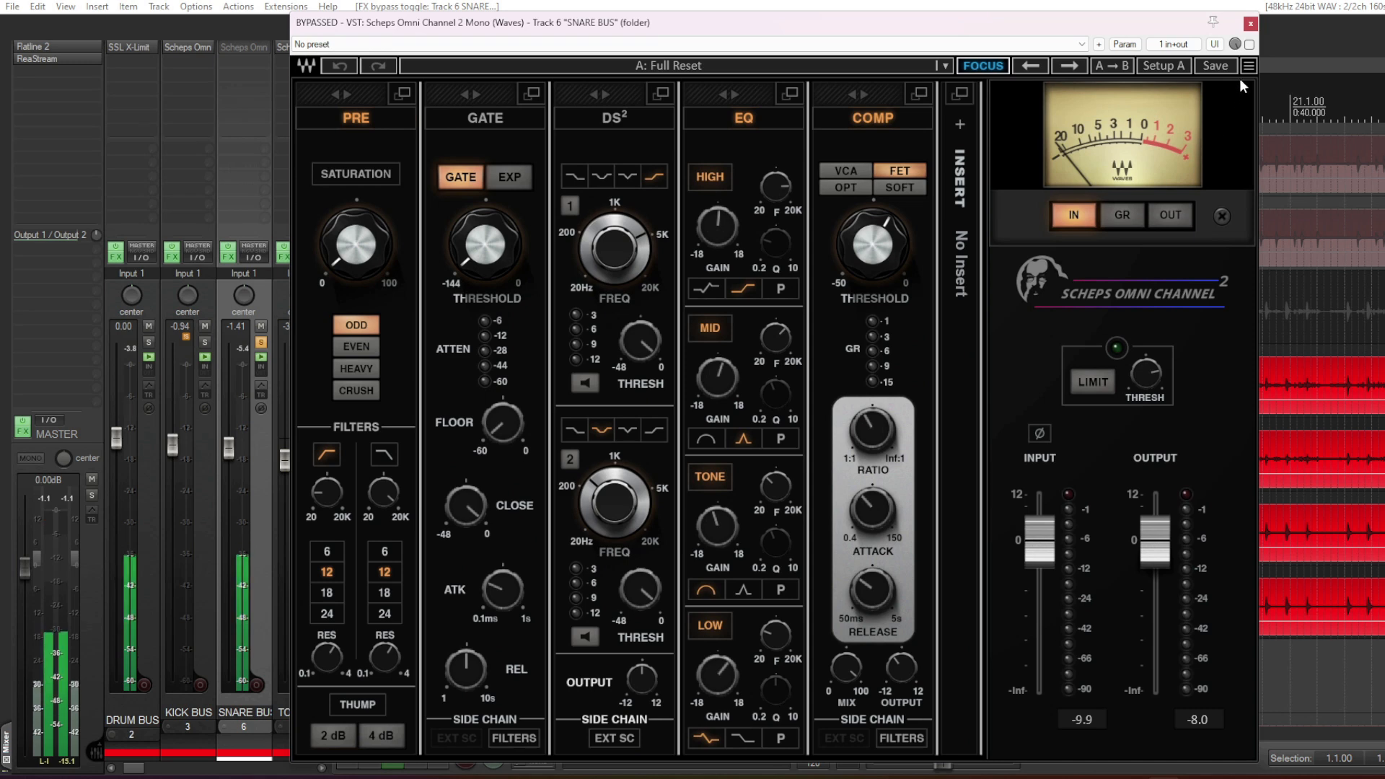
pyautogui.click(1250, 44)
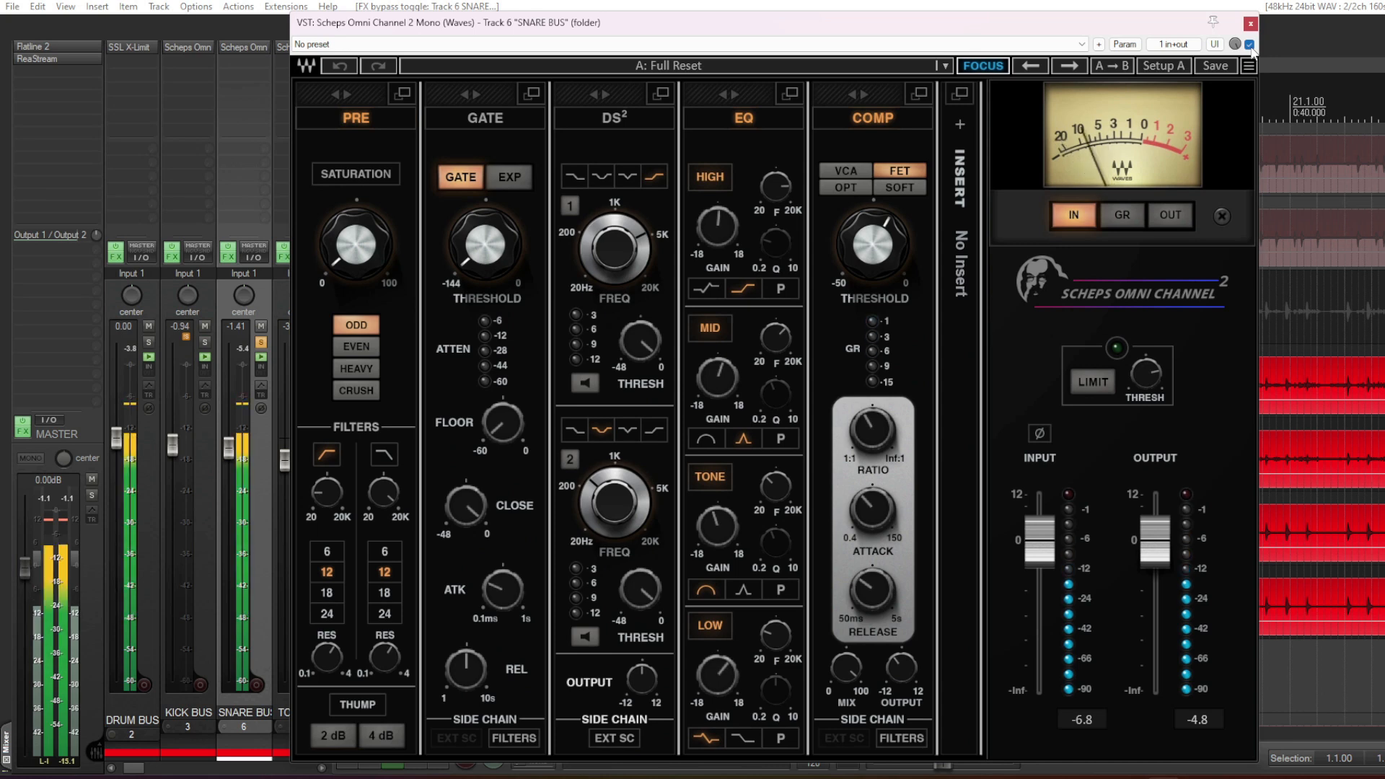
pyautogui.click(1250, 45)
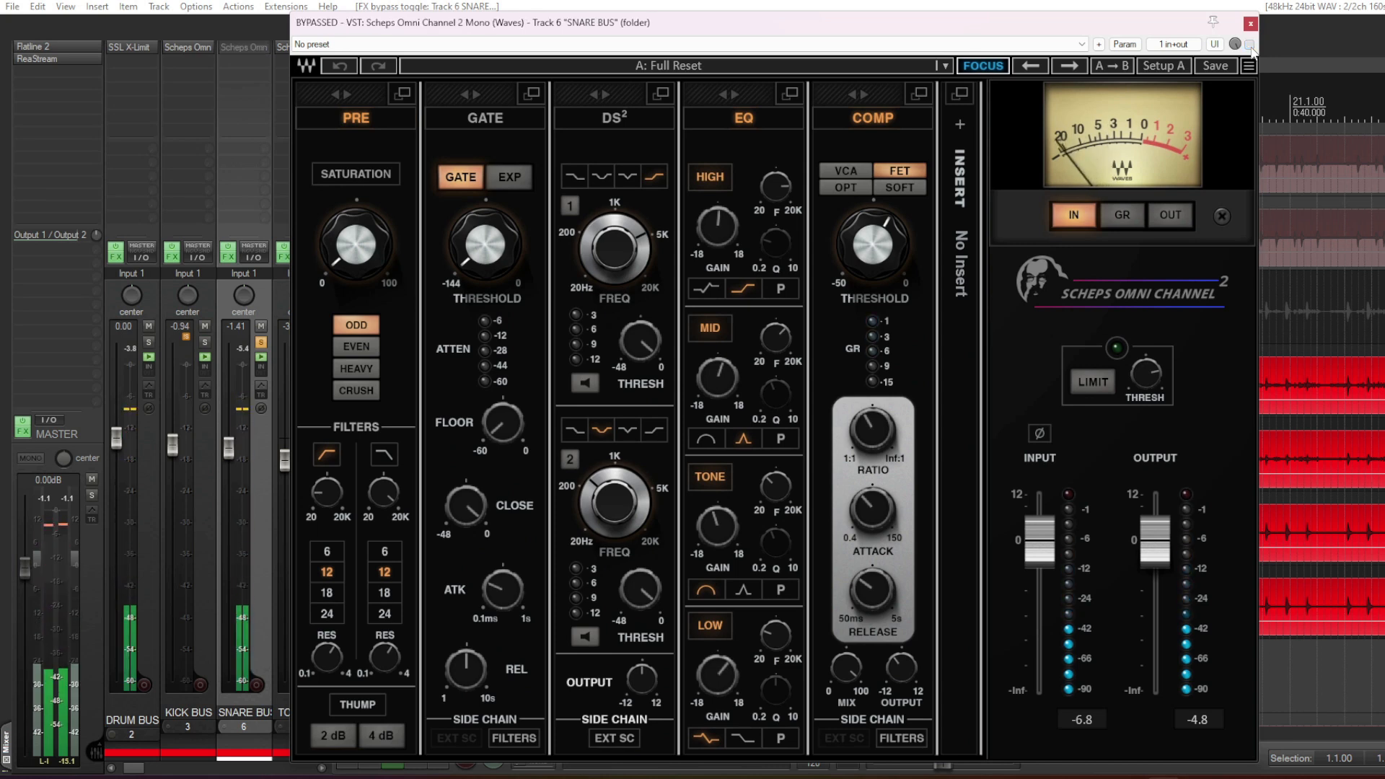
pyautogui.click(1251, 45)
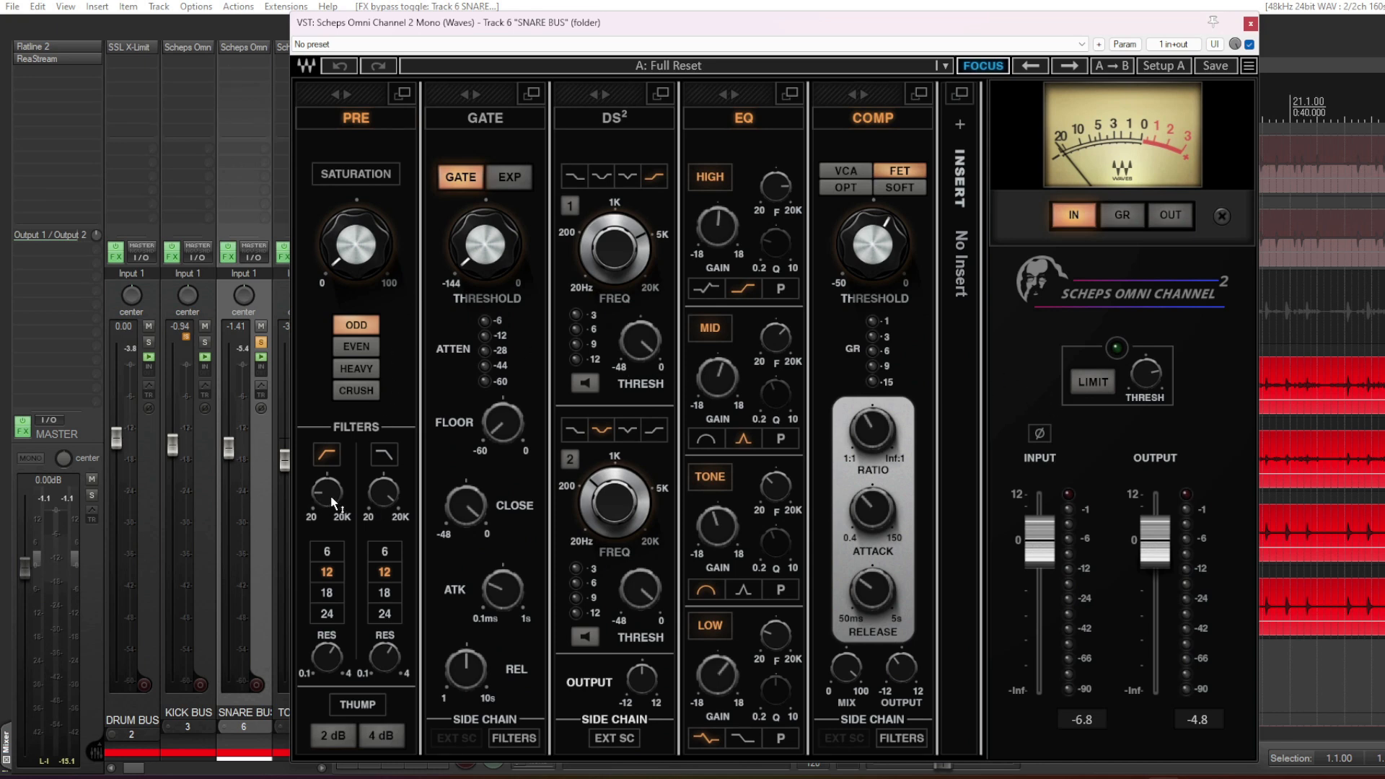
# - Inspect the SNARE BUS high-pass filter frequency and the High, Mid, Tone and Low EQ band settings
pyautogui.moveTo(333, 503)
pyautogui.moveTo(731, 237)
pyautogui.moveTo(730, 376)
pyautogui.moveTo(786, 336)
pyautogui.moveTo(772, 487)
pyautogui.moveTo(715, 528)
pyautogui.moveTo(724, 679)
pyautogui.moveTo(774, 635)
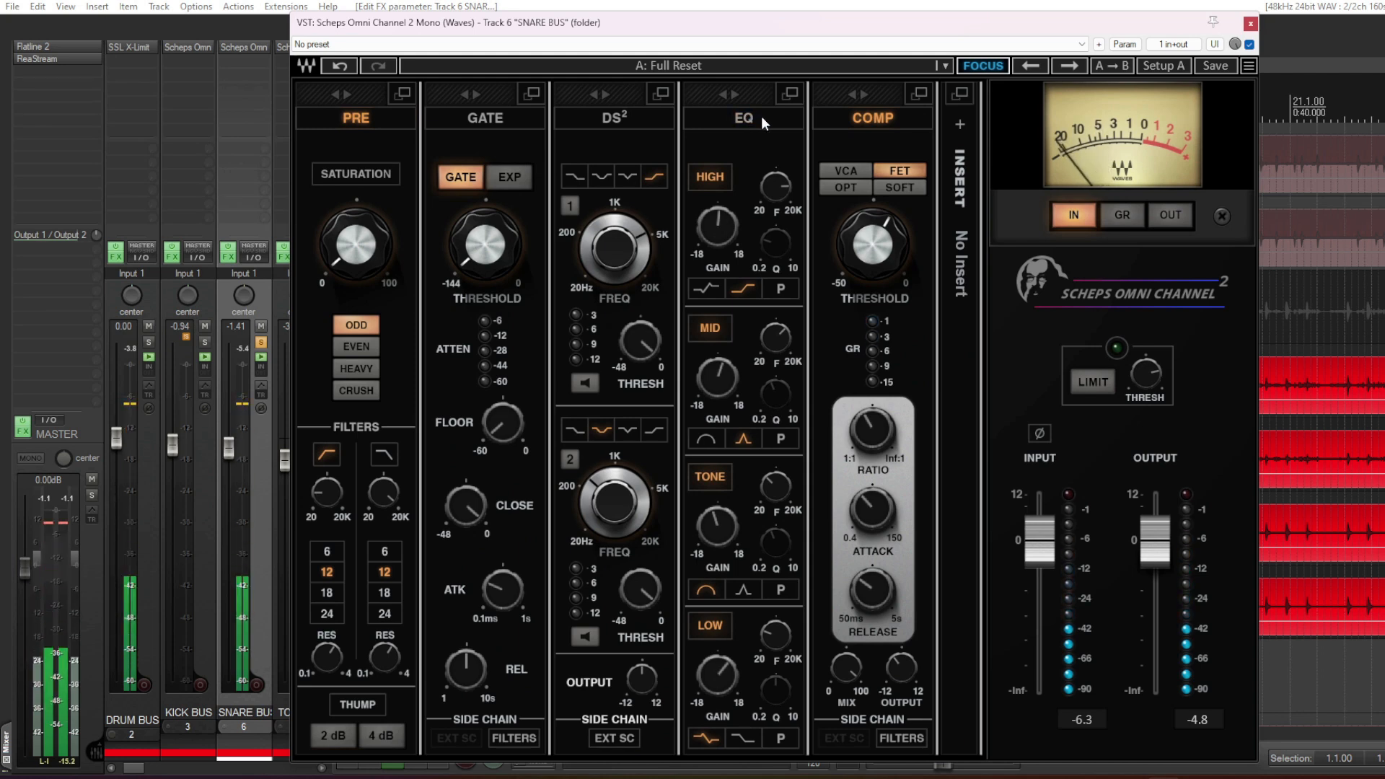
# - Compare the SNARE BUS with the EQ section on and off during playback, leaving the EQ switched on
pyautogui.click(756, 116)
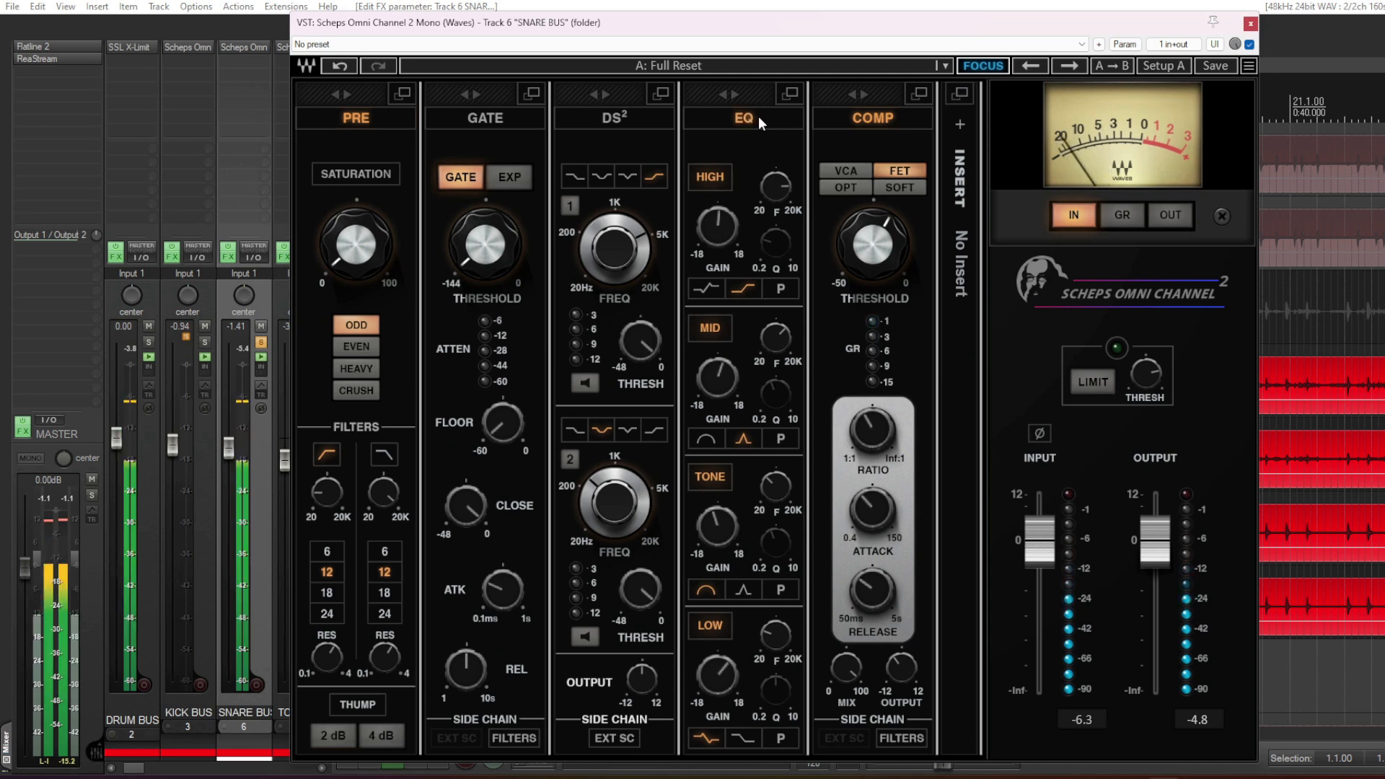
pyautogui.click(759, 115)
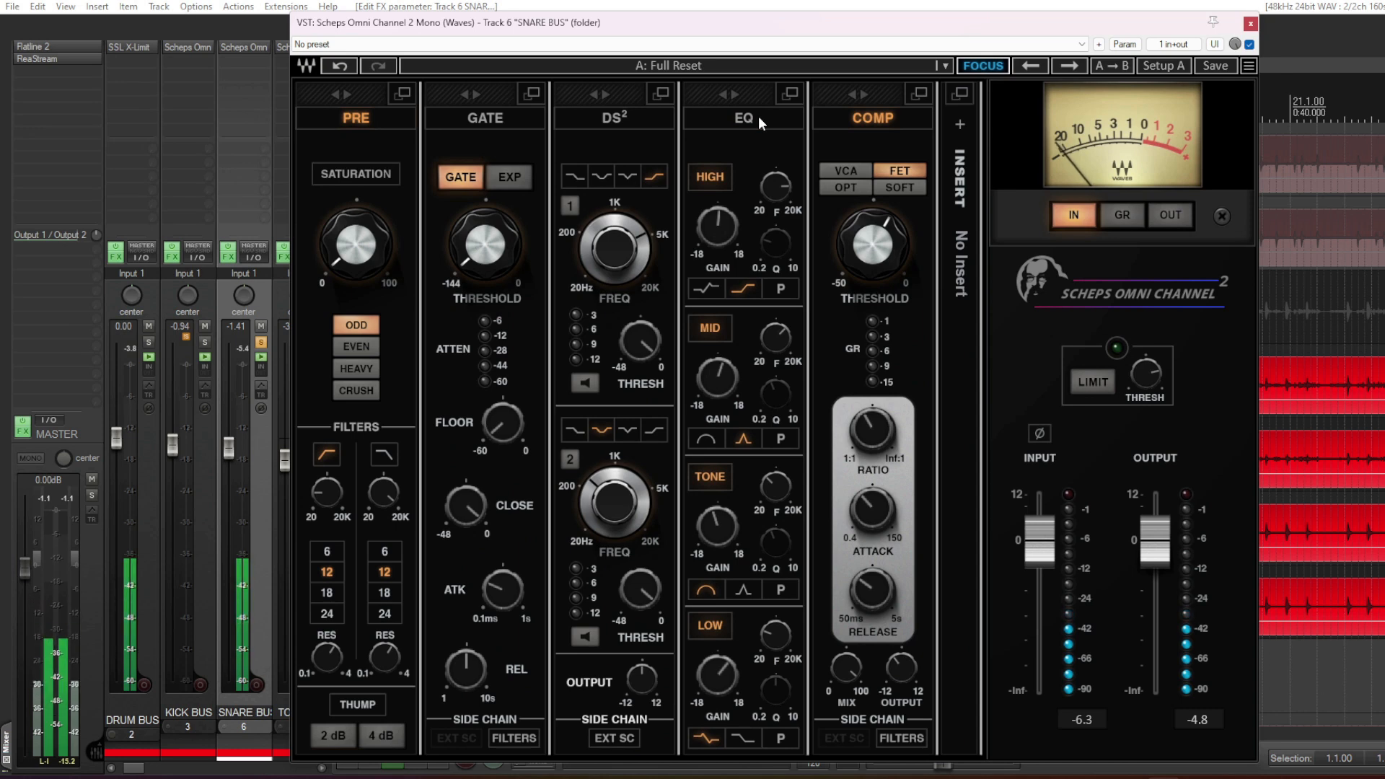
pyautogui.click(759, 116)
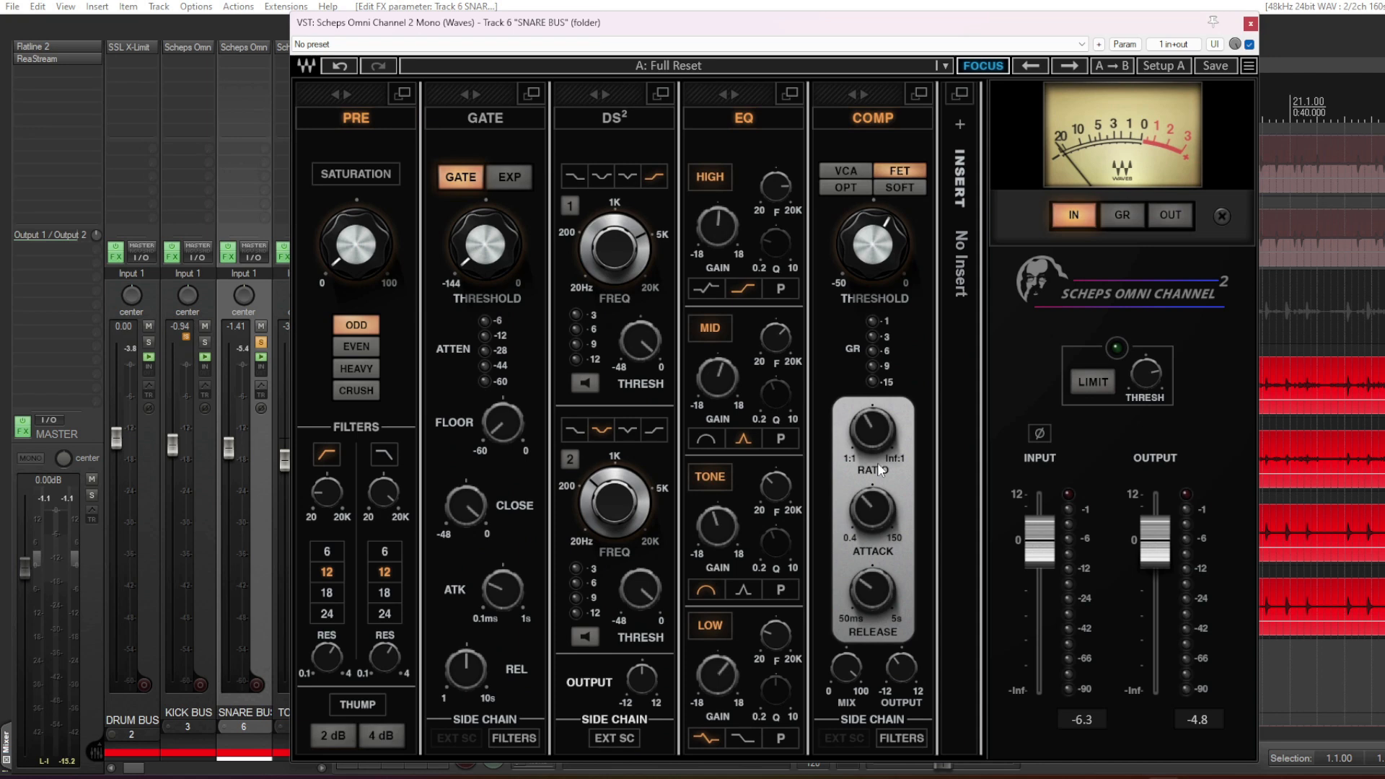
# - Set the SNARE BUS compressor's attack to 5.00 during playback and compare the compressor off and on, leaving it on
pyautogui.moveTo(877, 439)
pyautogui.moveTo(882, 512)
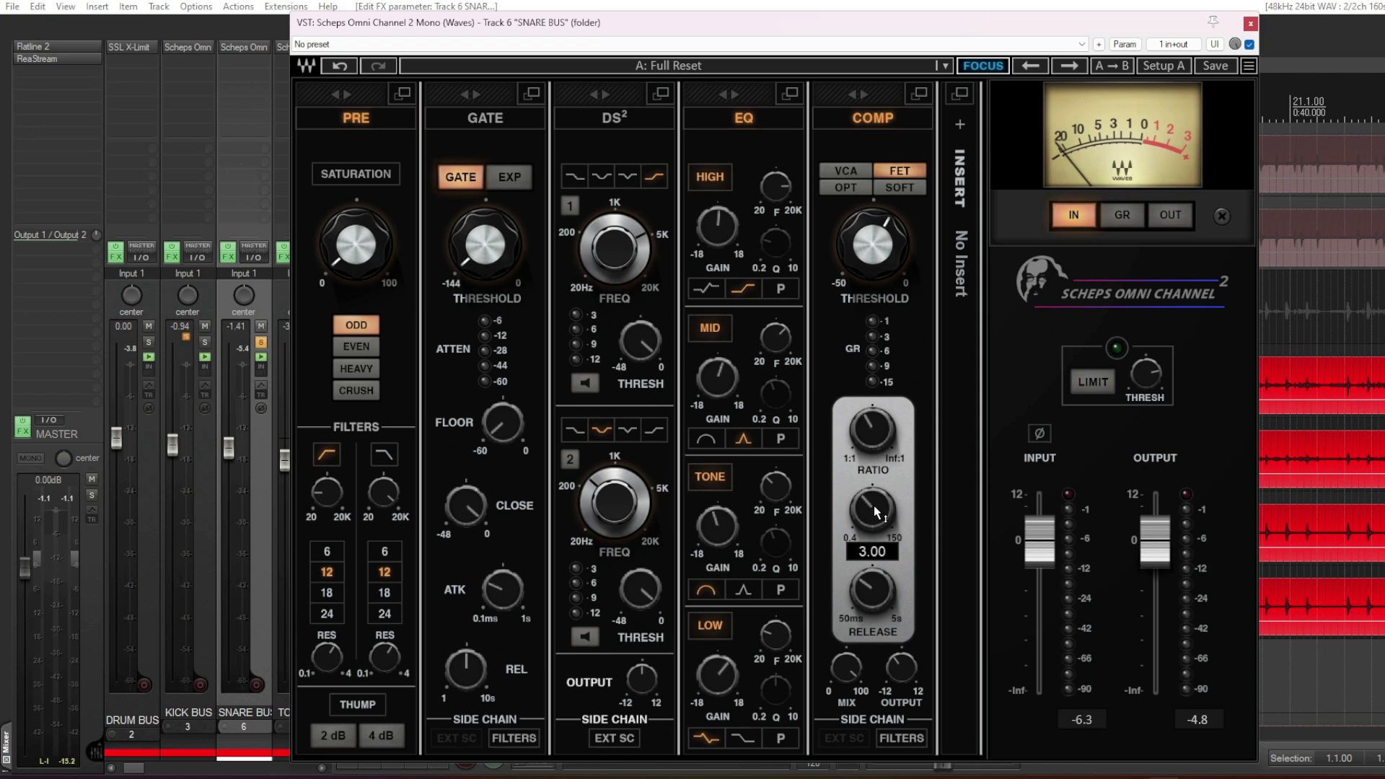
pyautogui.press('space')
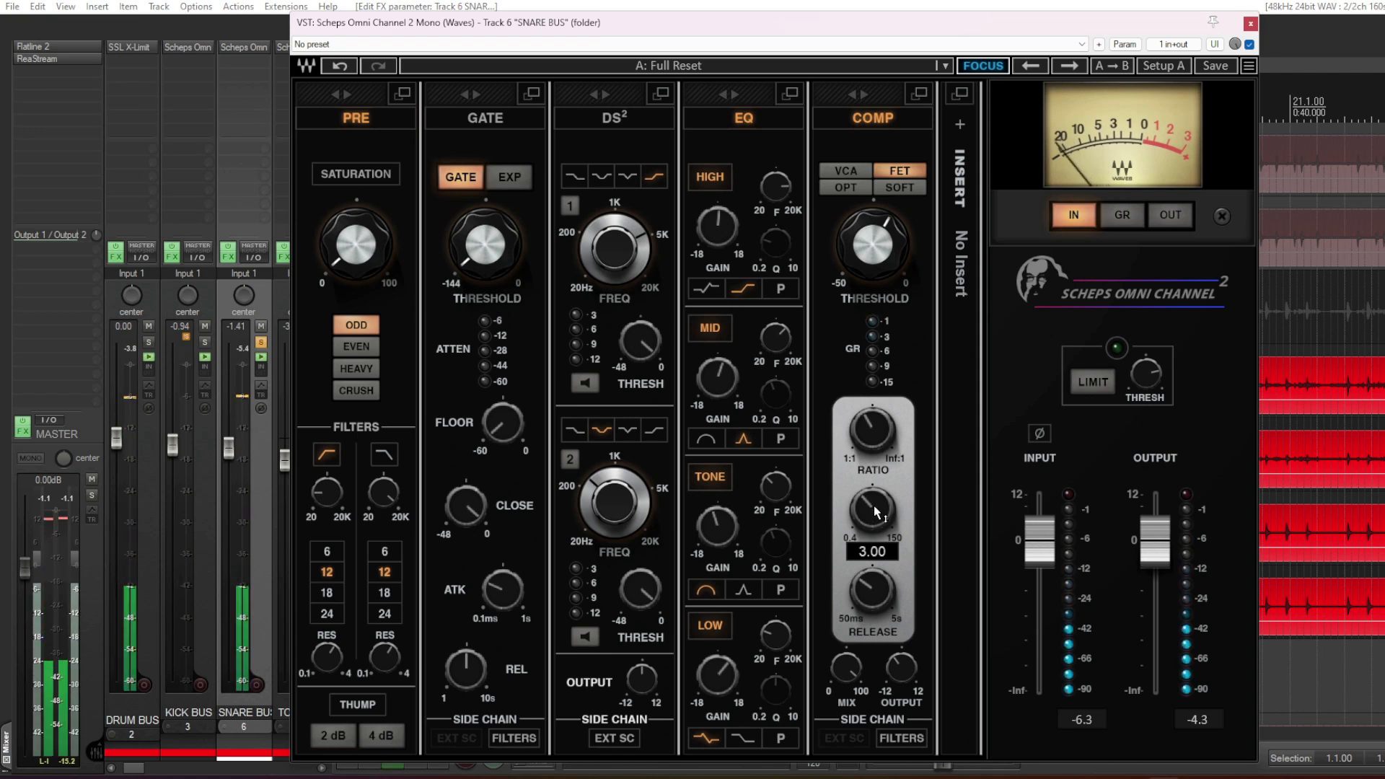
pyautogui.moveTo(874, 511); pyautogui.dragTo(882, 556)
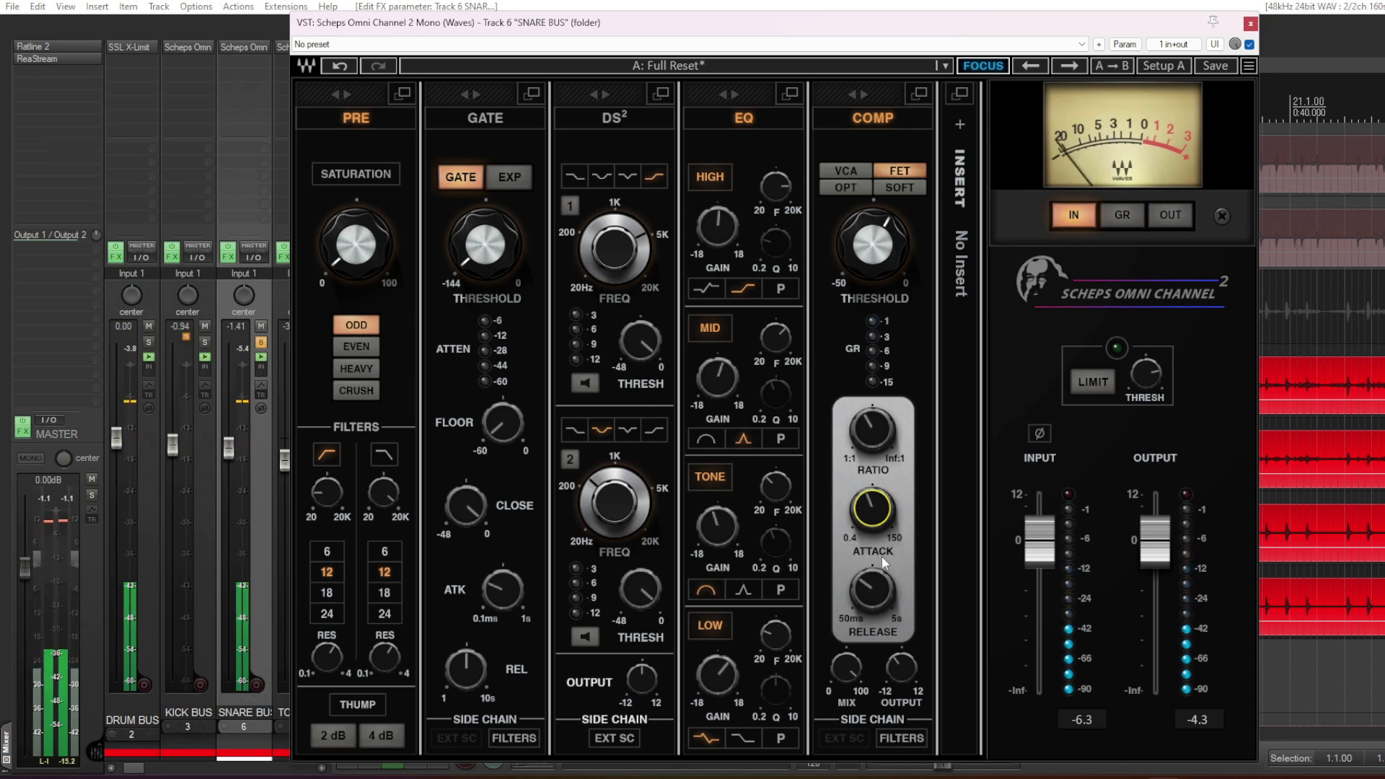
pyautogui.click(872, 114)
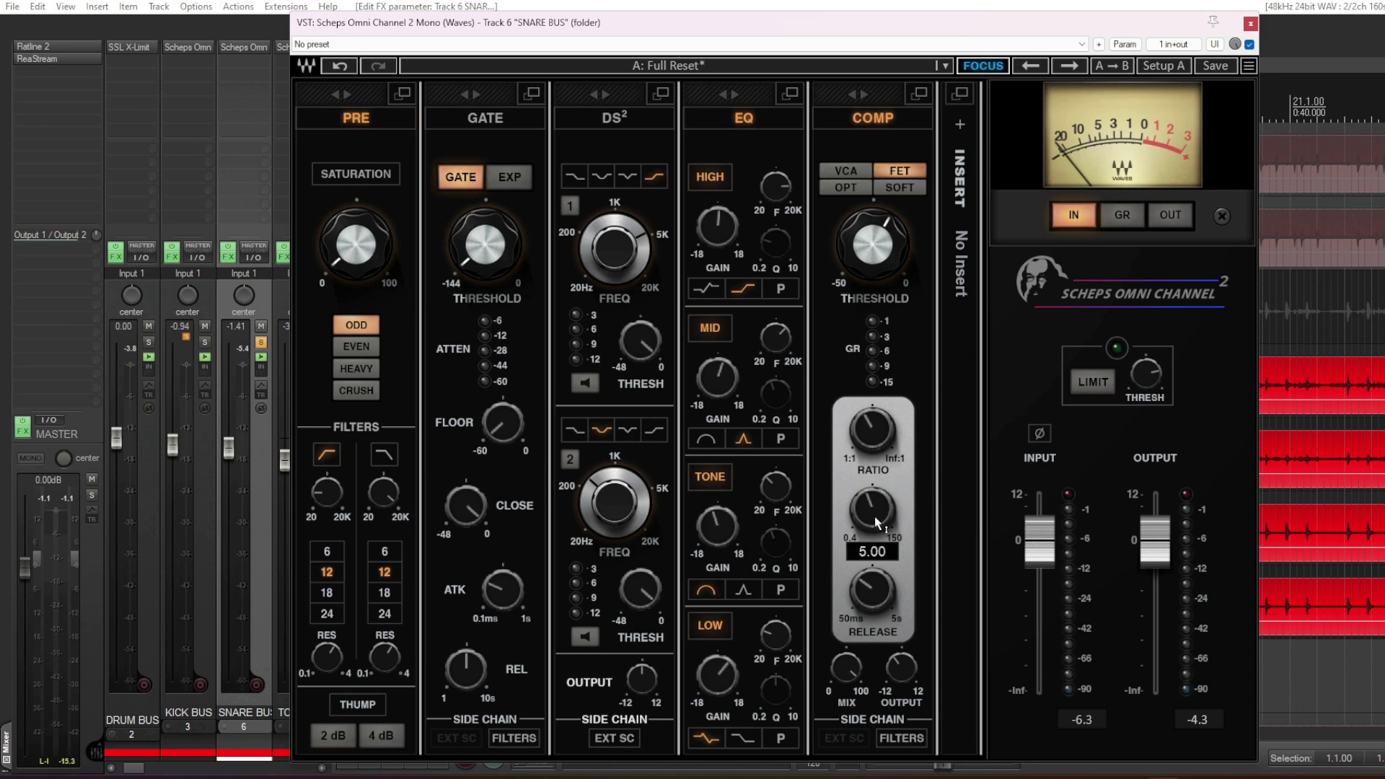
# - Shorten the SNARE BUS compressor's release and compare the compressor on and off during playback, leaving it switched on
pyautogui.moveTo(875, 593)
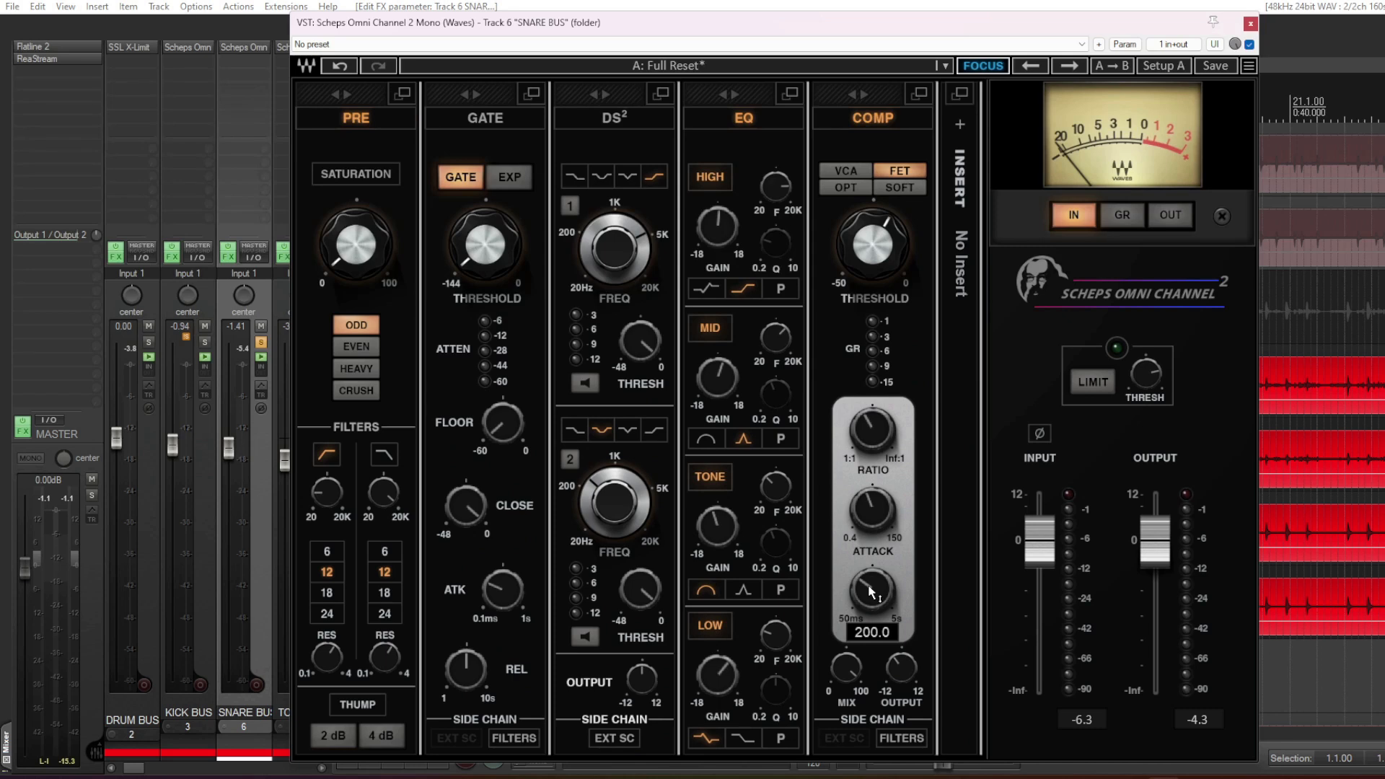
pyautogui.press('space')
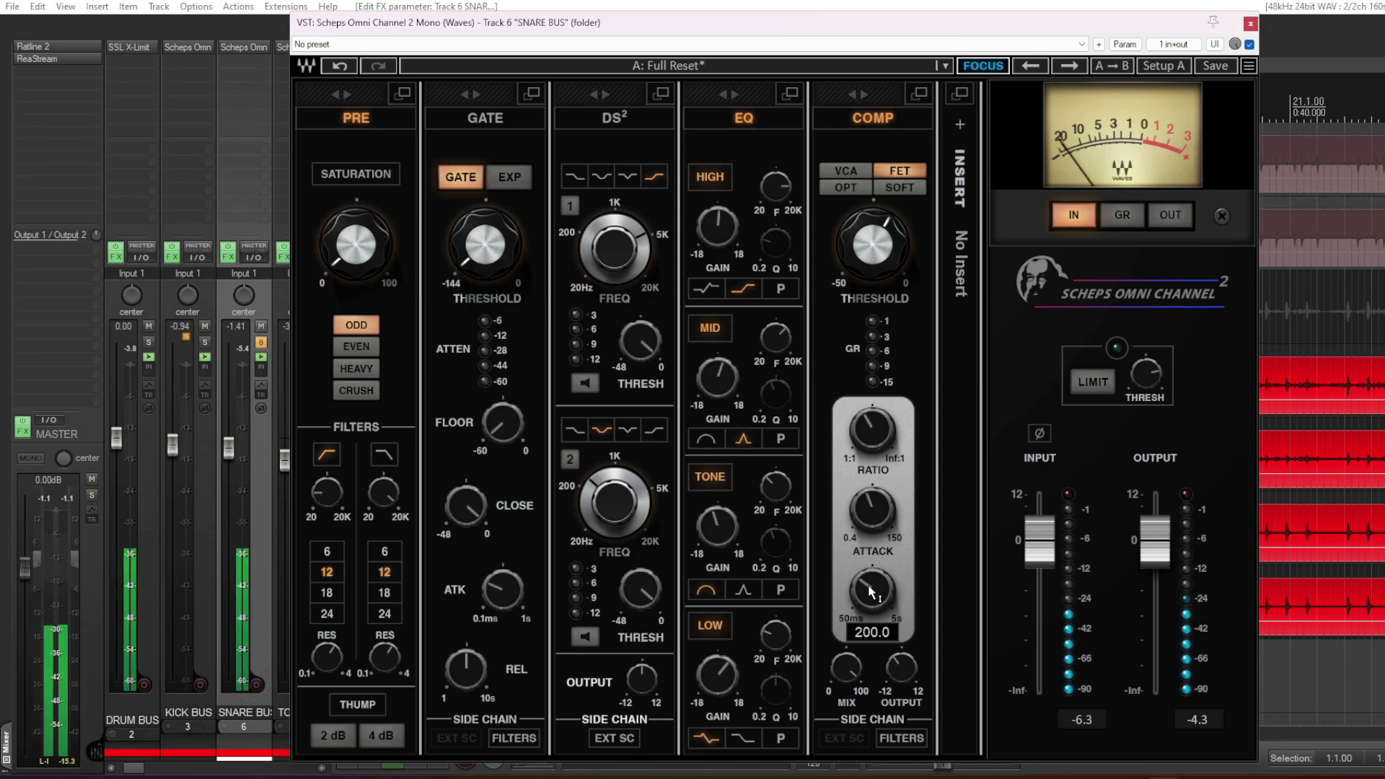
pyautogui.click(870, 591)
pyautogui.moveTo(869, 592)
pyautogui.mouseDown()
pyautogui.moveTo(869, 627)
pyautogui.moveTo(870, 586)
pyautogui.mouseUp()
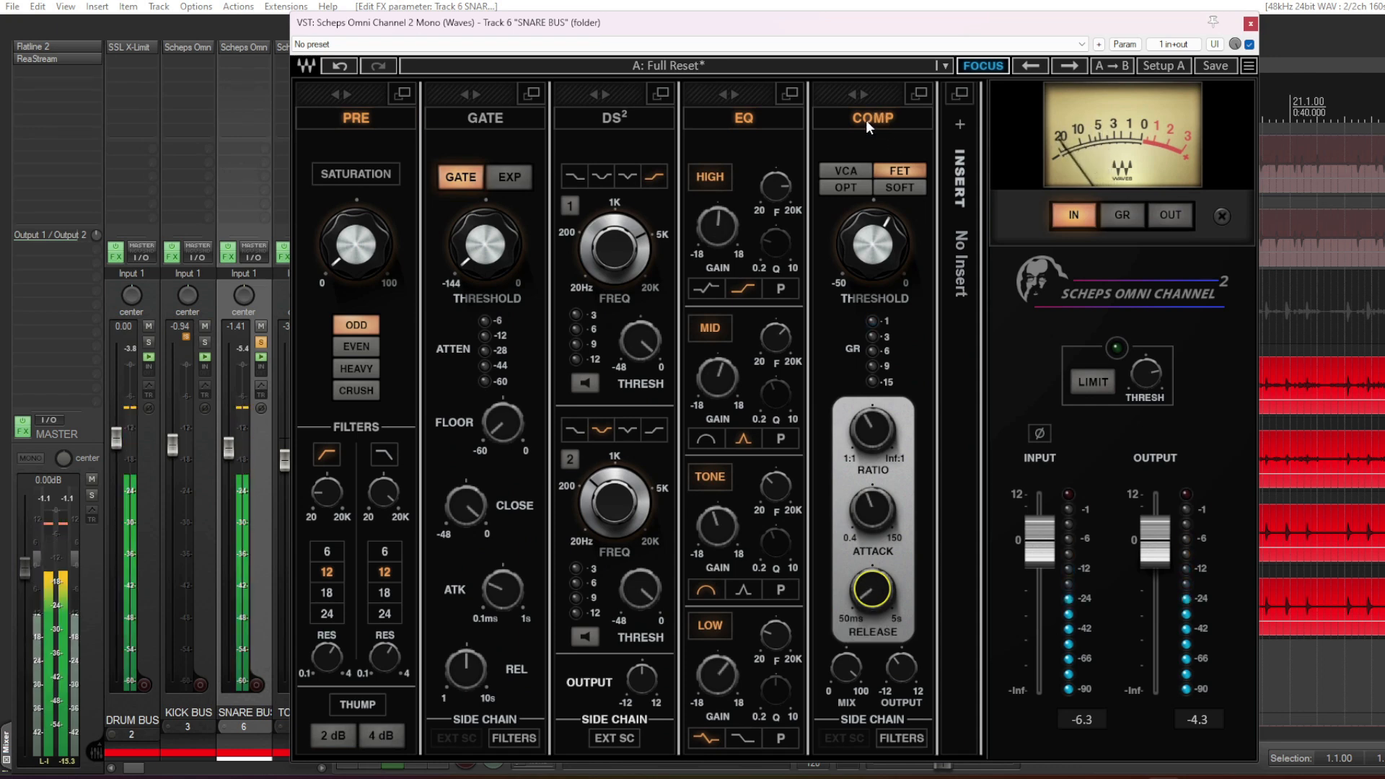
pyautogui.click(873, 117)
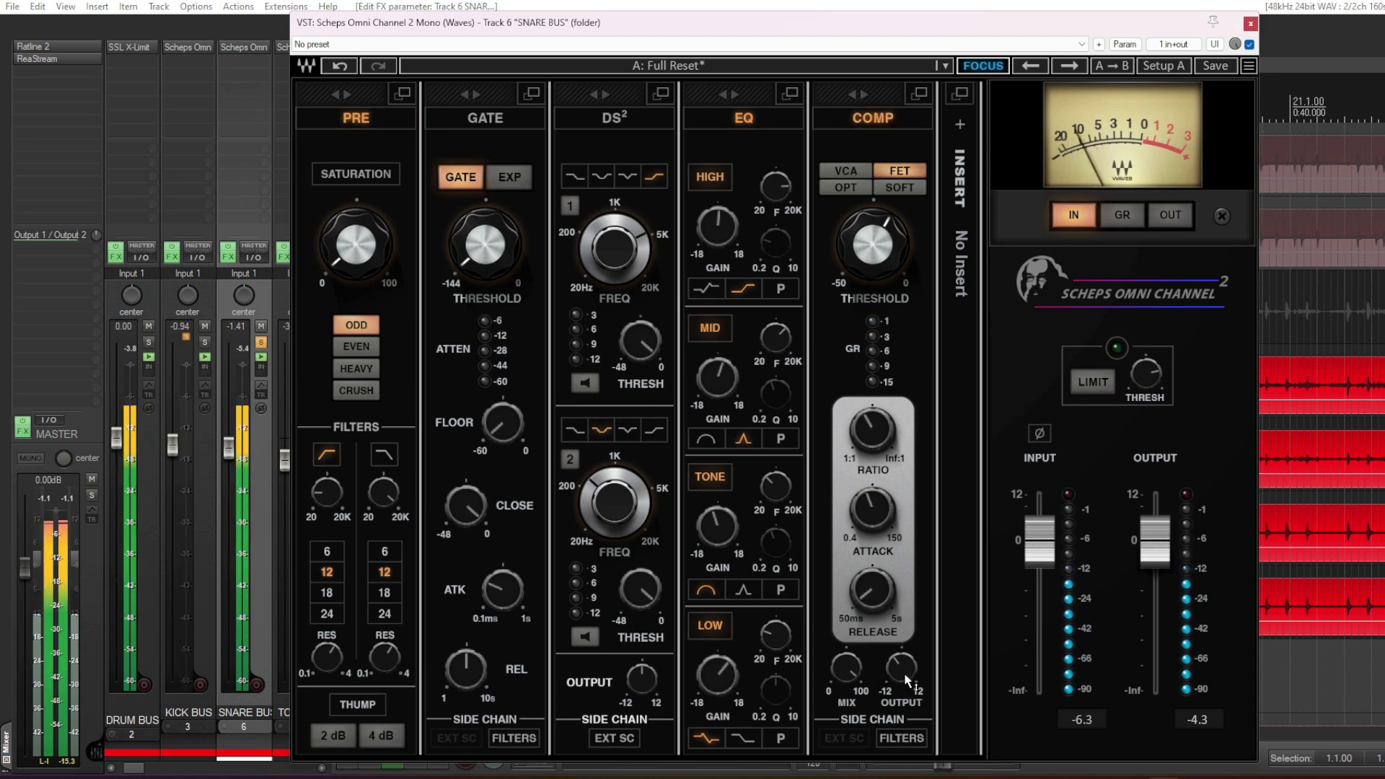
pyautogui.moveTo(906, 681)
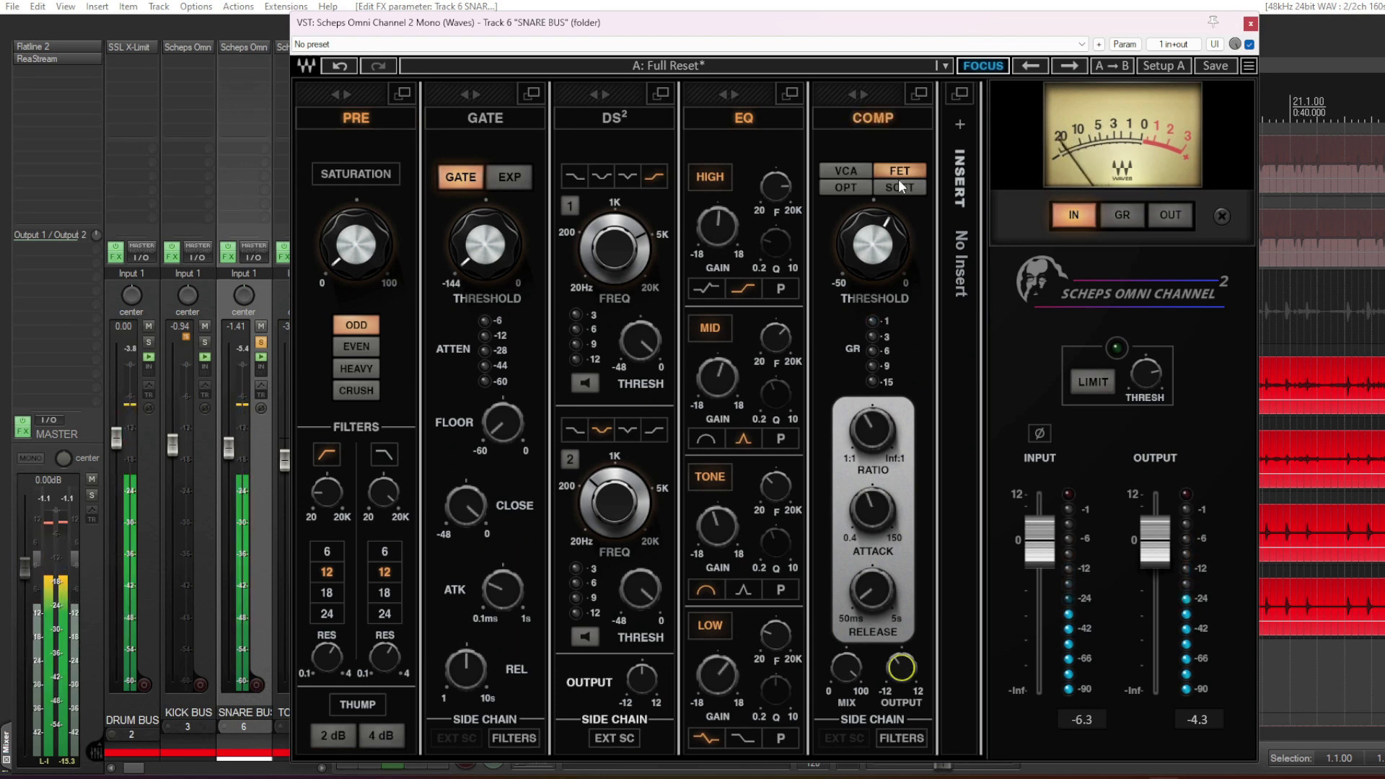
pyautogui.click(872, 117)
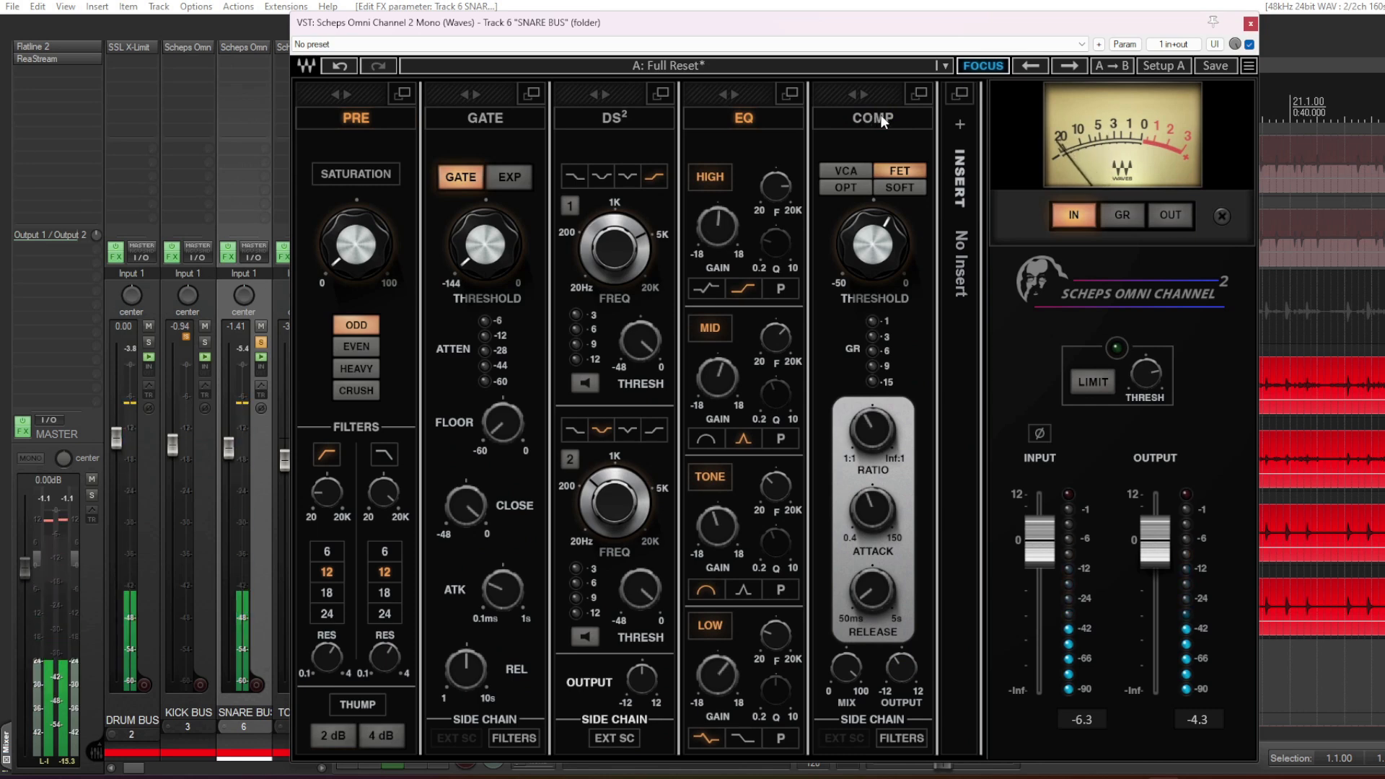
pyautogui.click(884, 120)
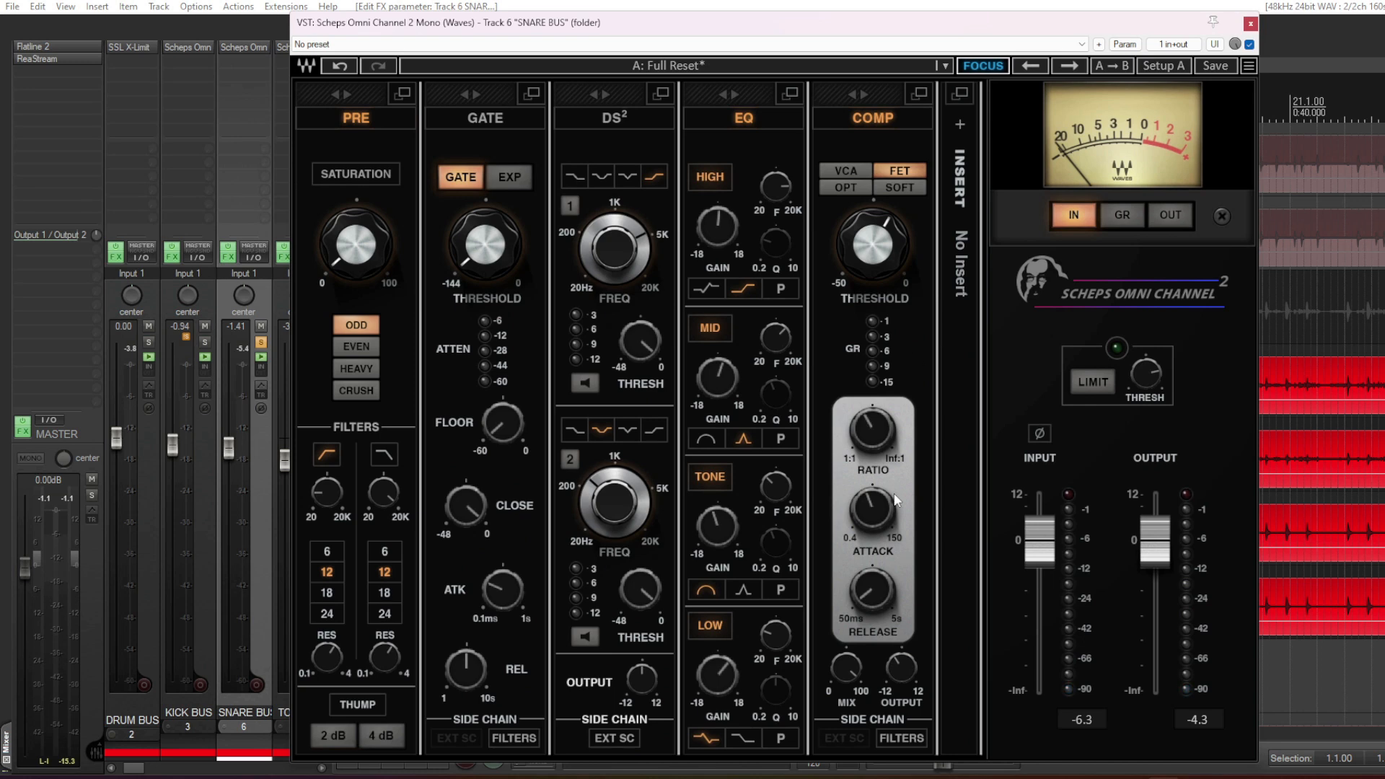
pyautogui.moveTo(873, 595)
# - Unsolo the SNARE BUS and play the full drum mix with its Scheps Omni Channel window still open
pyautogui.click(261, 344)
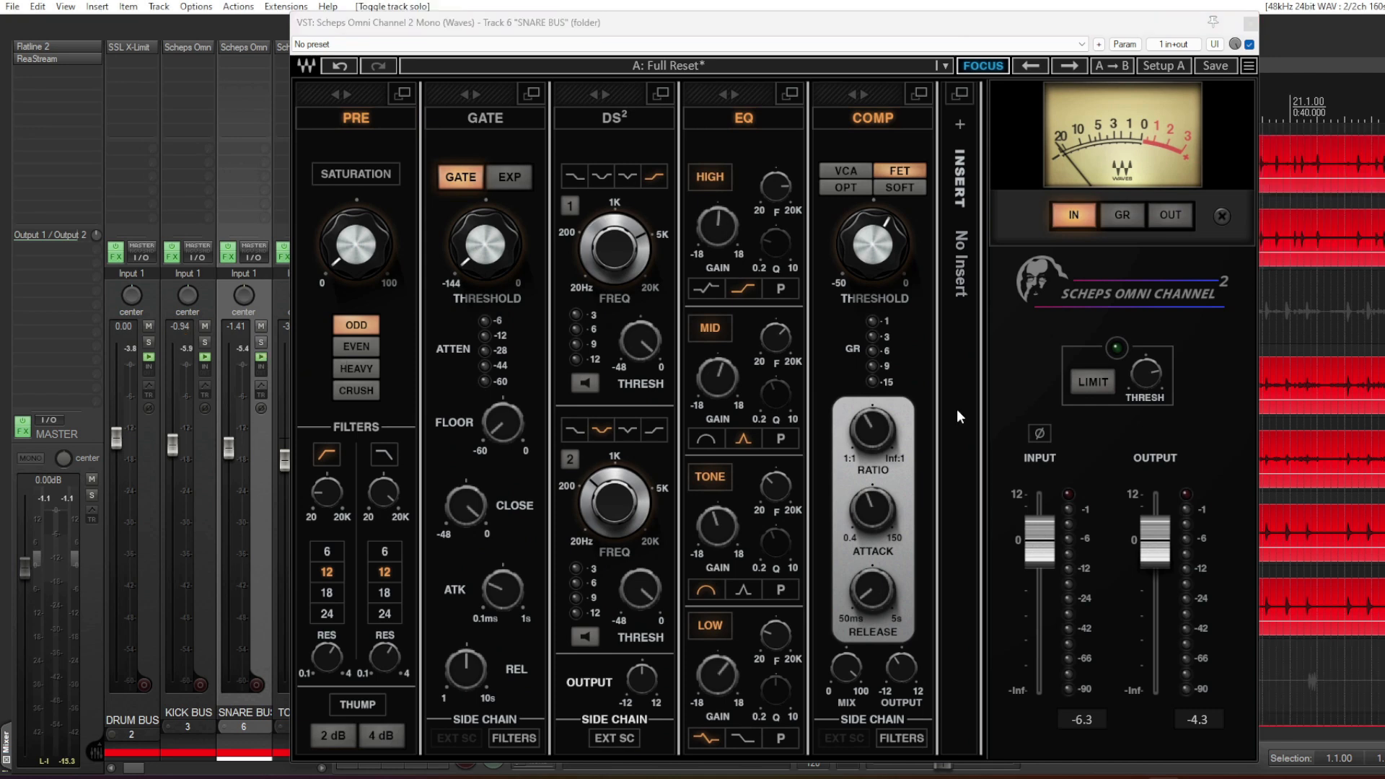
pyautogui.moveTo(886, 27); pyautogui.dragTo(922, 26)
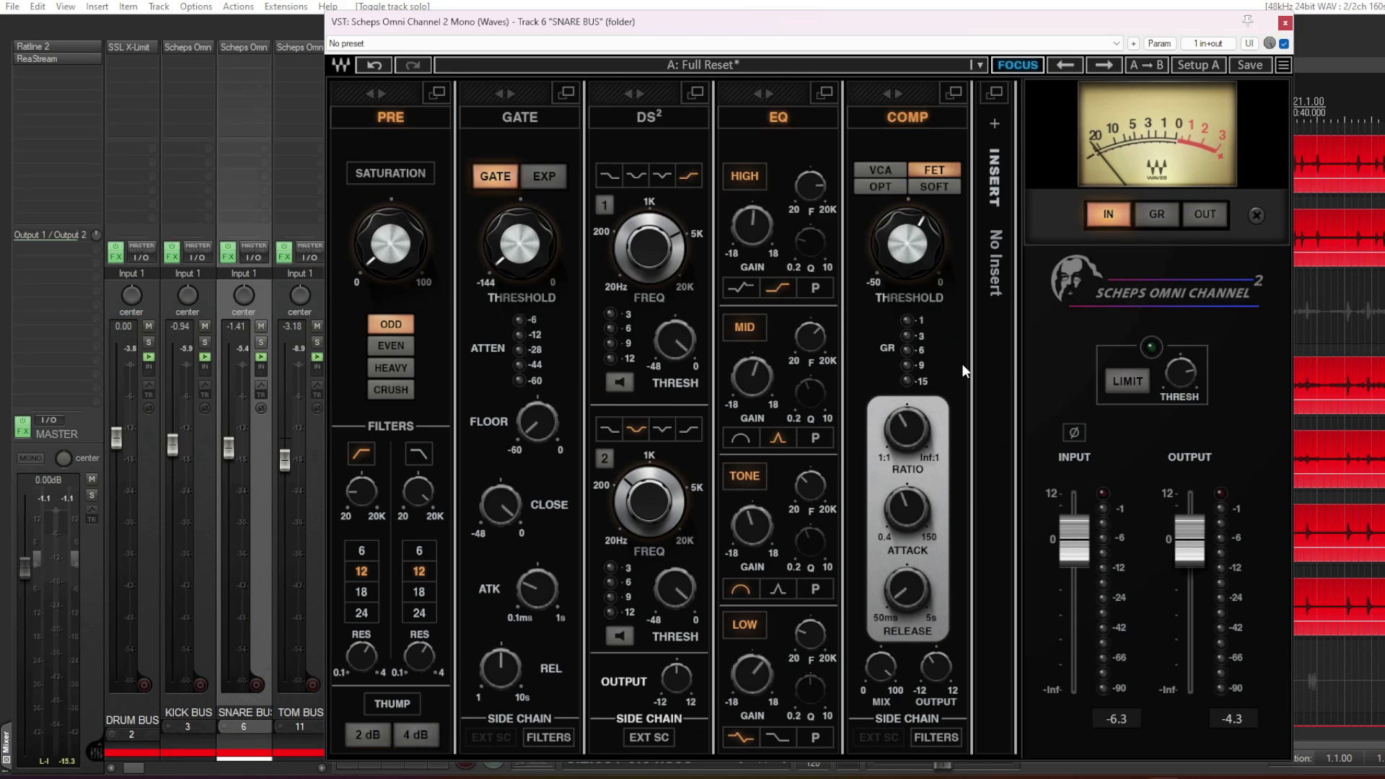
pyautogui.press('space')
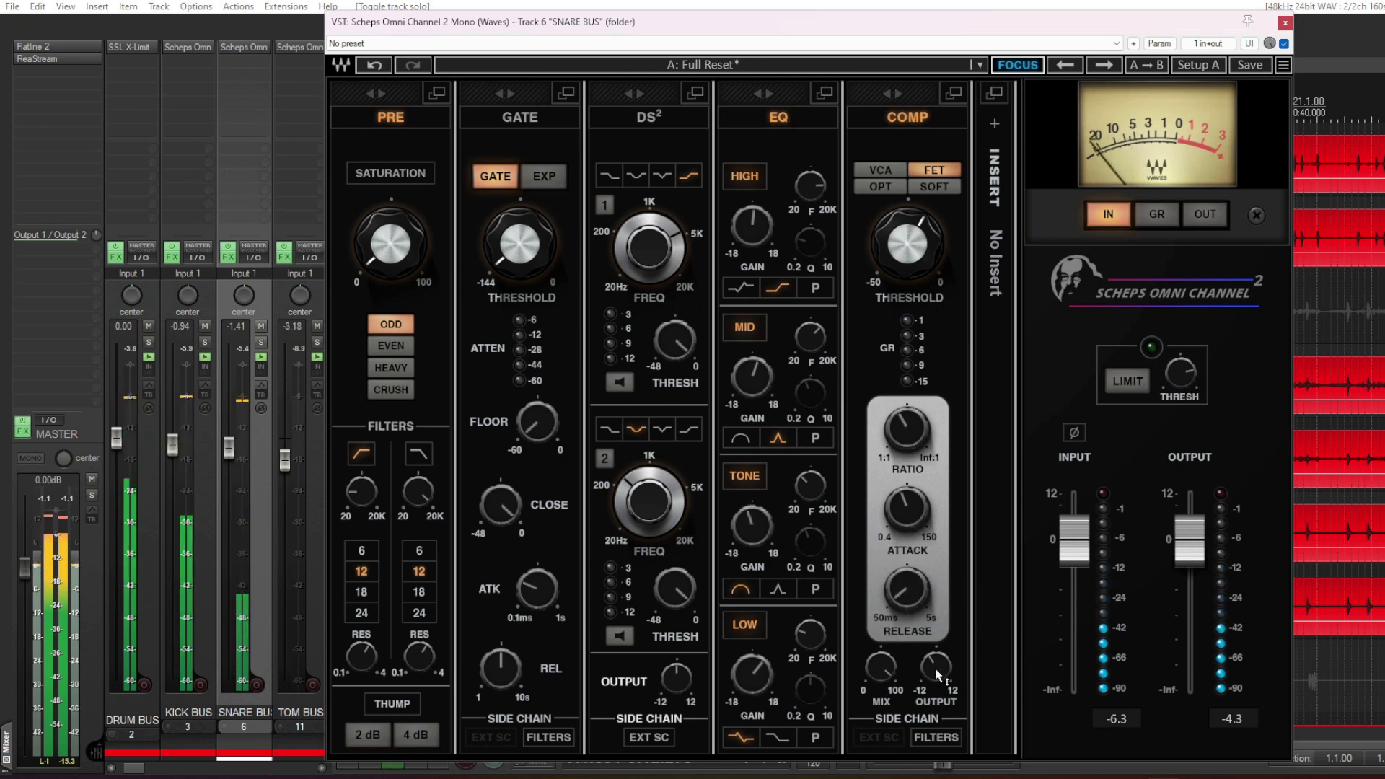
# - Set the SNARE BUS compressor's attack to 3.06 and its release to 102.6 while the full mix plays
pyautogui.moveTo(907, 509)
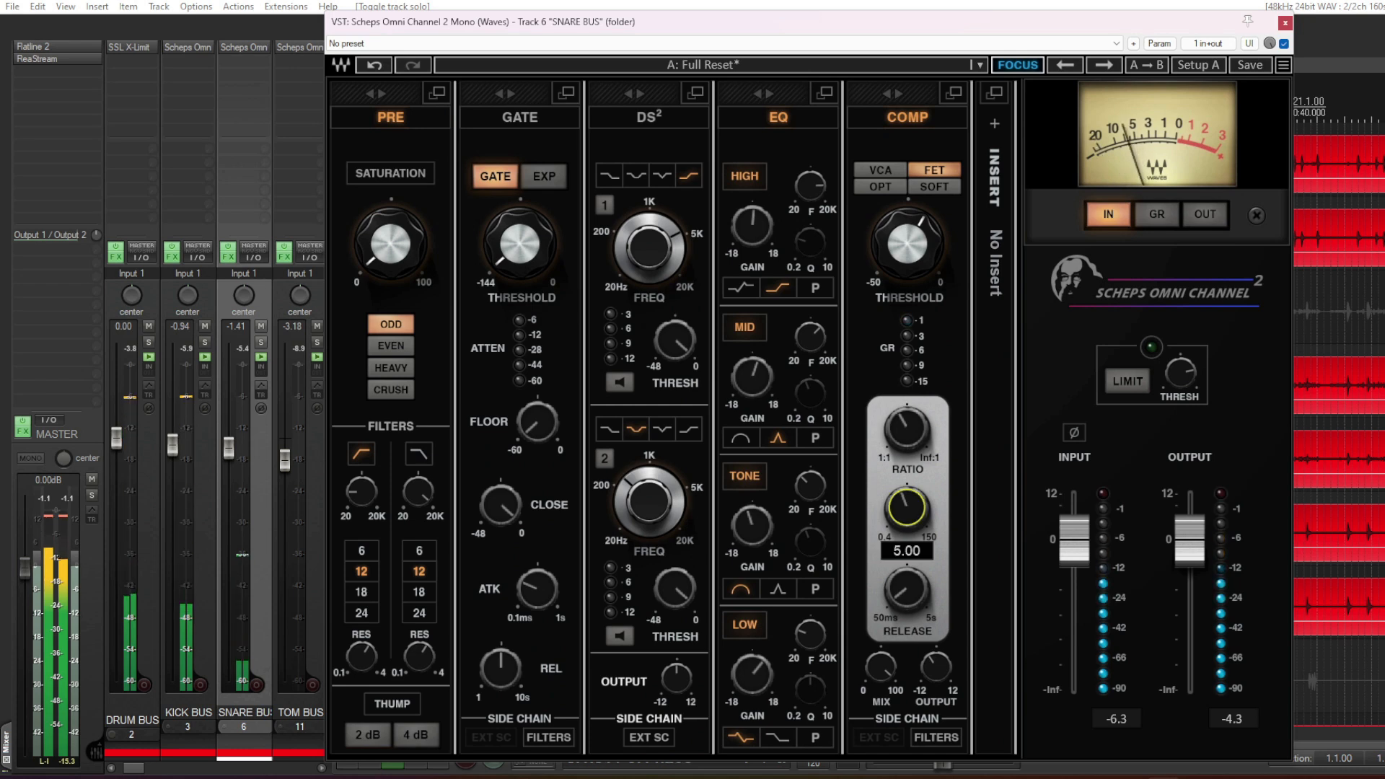
pyautogui.moveTo(907, 508); pyautogui.dragTo(907, 524)
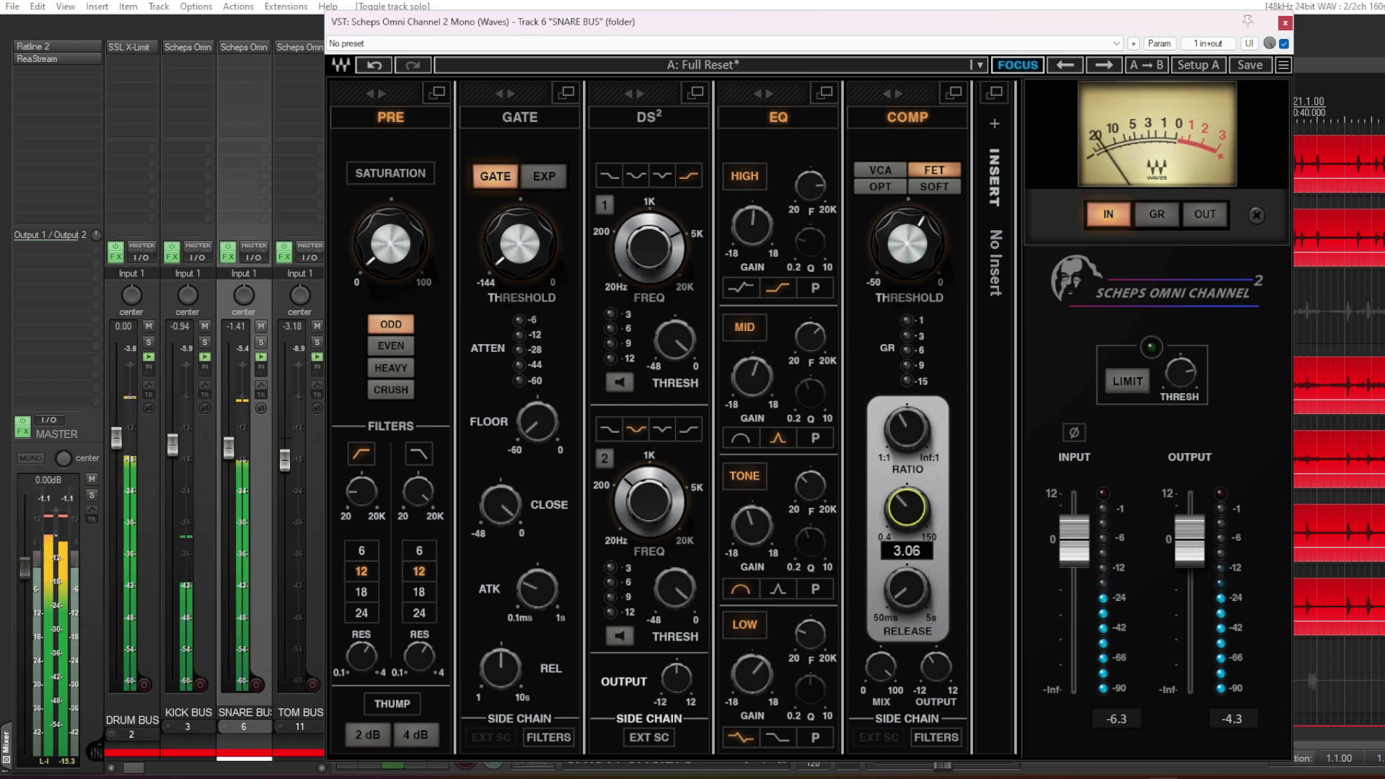
pyautogui.moveTo(897, 607); pyautogui.dragTo(898, 591)
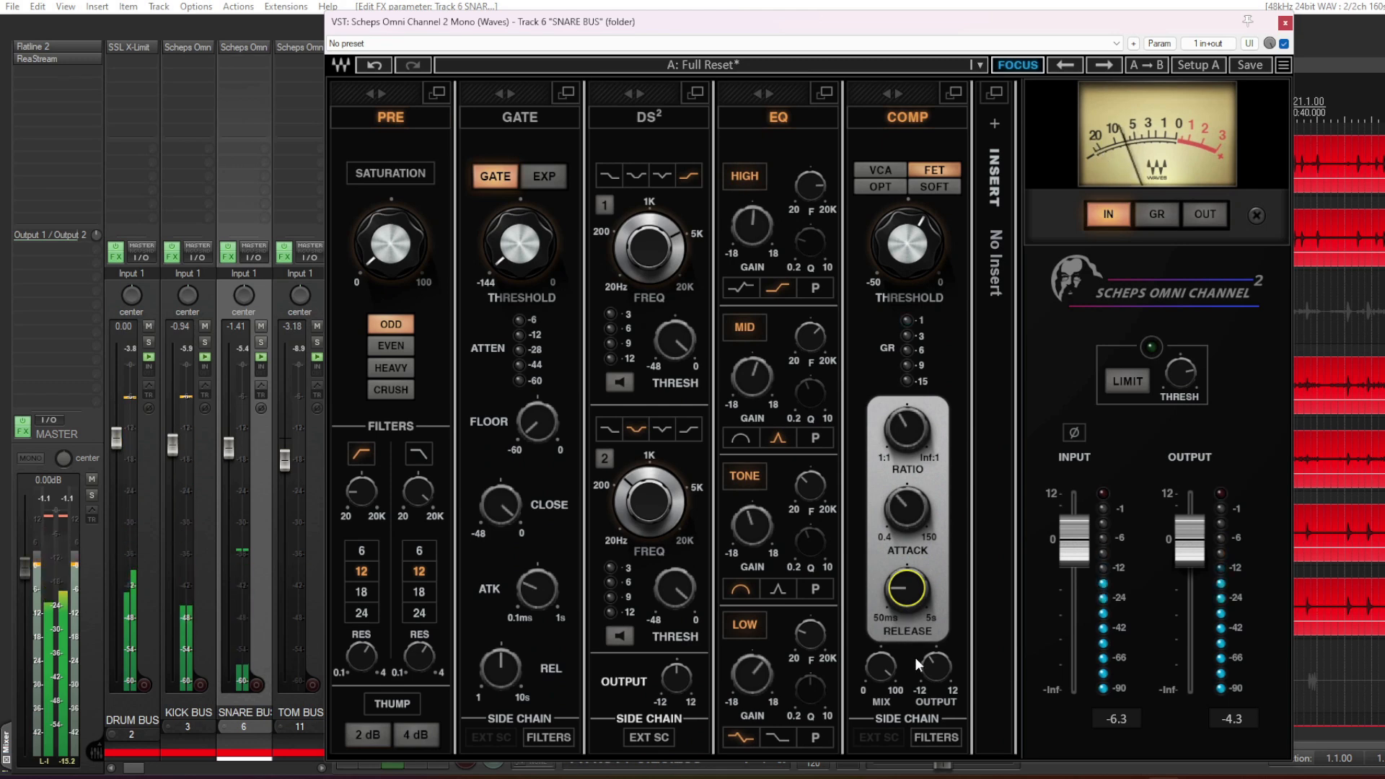
pyautogui.moveTo(898, 588)
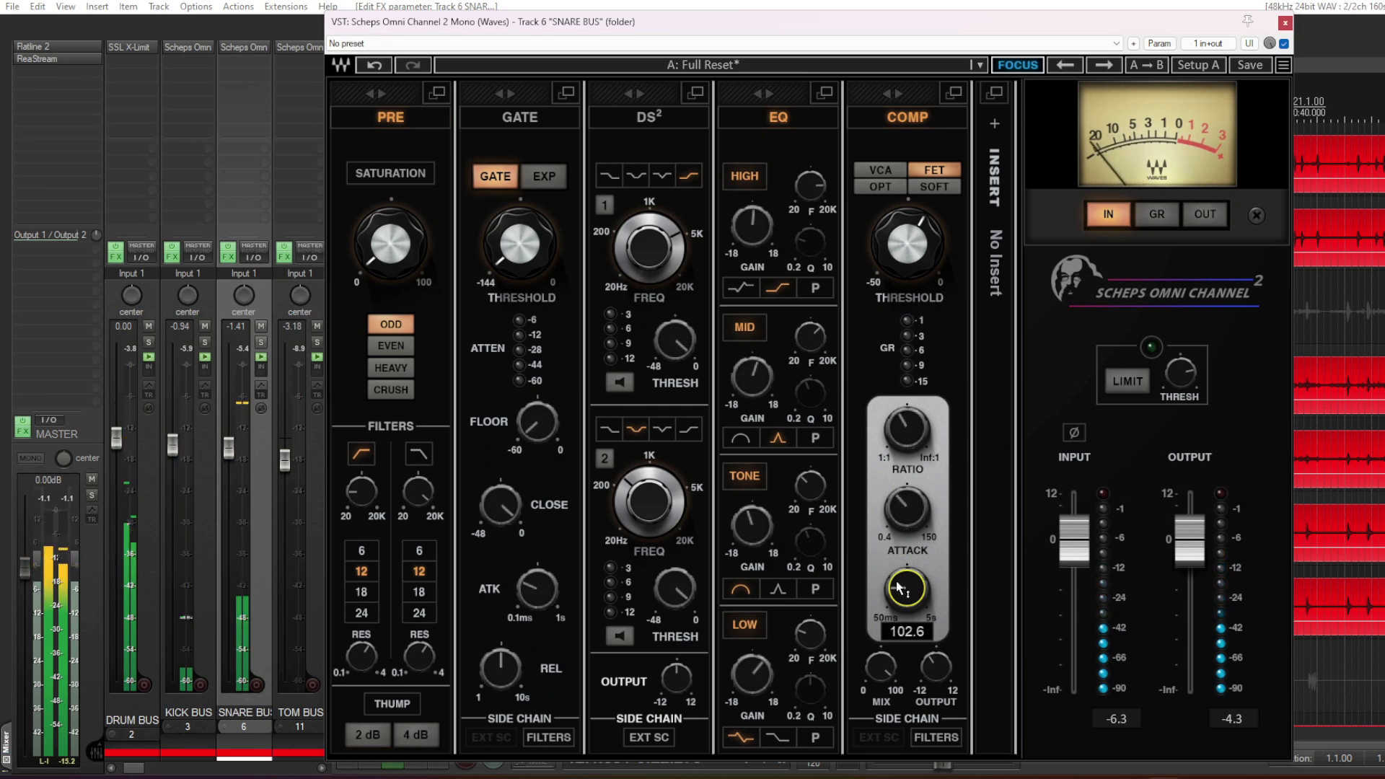
# - Fine-tune the SNARE BUS compressor's release and attack by ear in the full mix, and close the plugin
pyautogui.moveTo(909, 586); pyautogui.dragTo(909, 646)
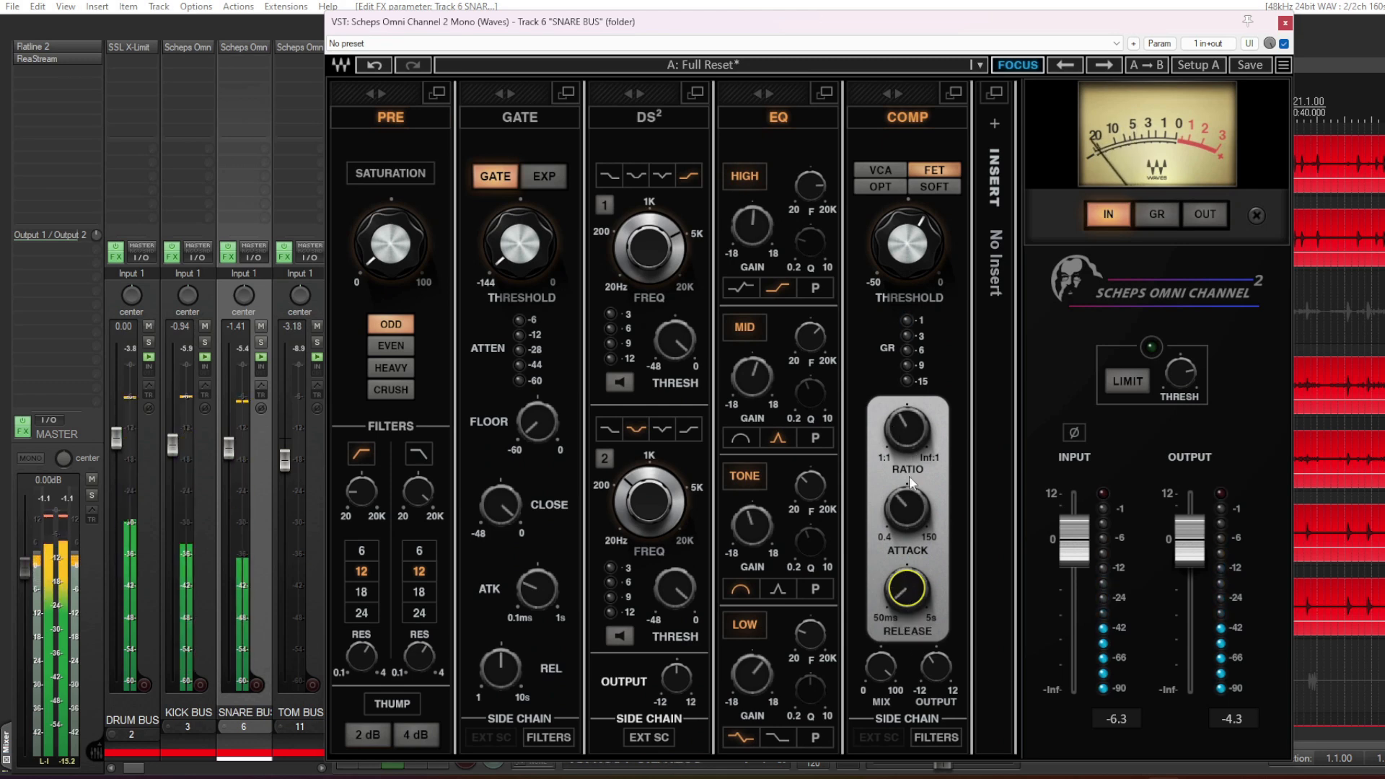
pyautogui.moveTo(908, 504); pyautogui.dragTo(908, 510)
pyautogui.moveTo(907, 596); pyautogui.dragTo(908, 591)
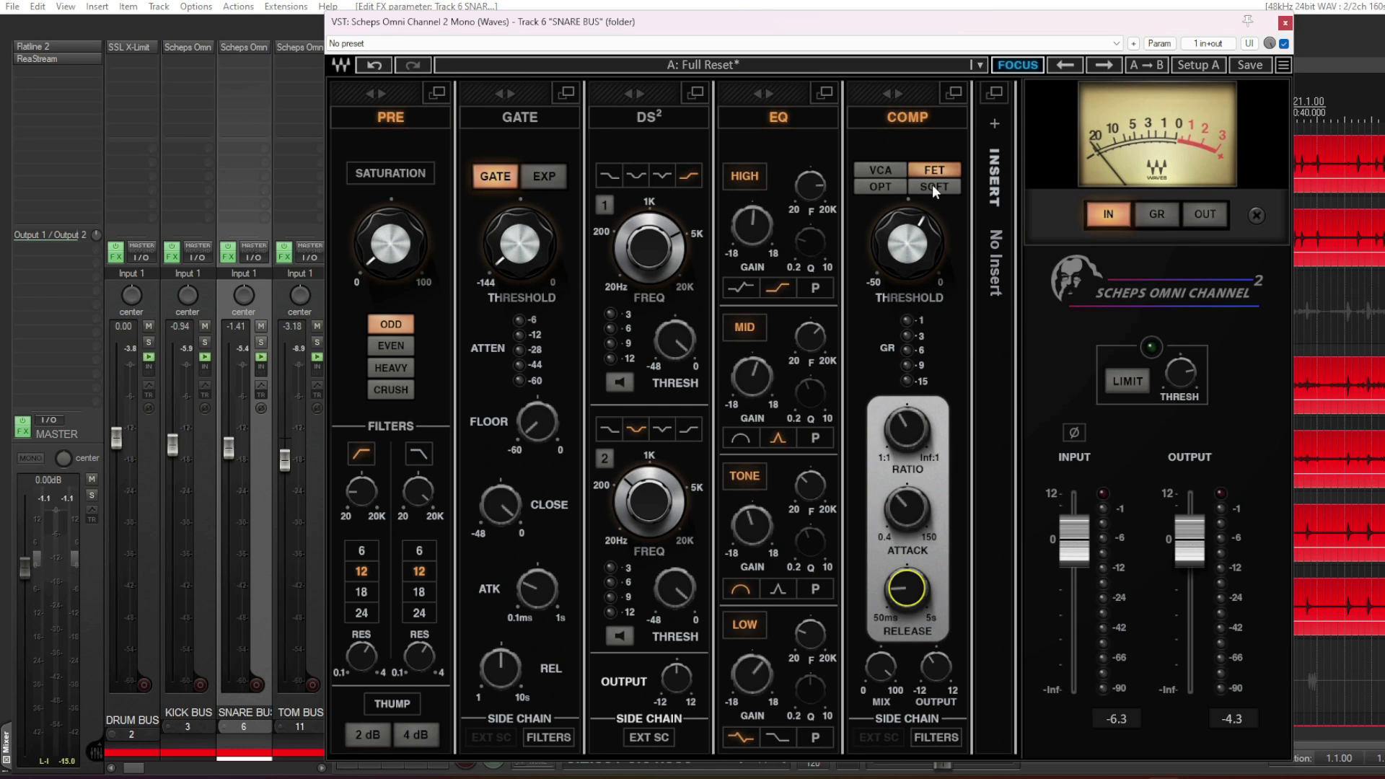
pyautogui.press('Escape')
# - Bring up the TOM BUS effects chain and its Scheps Omni Channel briefly, closing both again
pyautogui.scroll(-5, 644, 375)
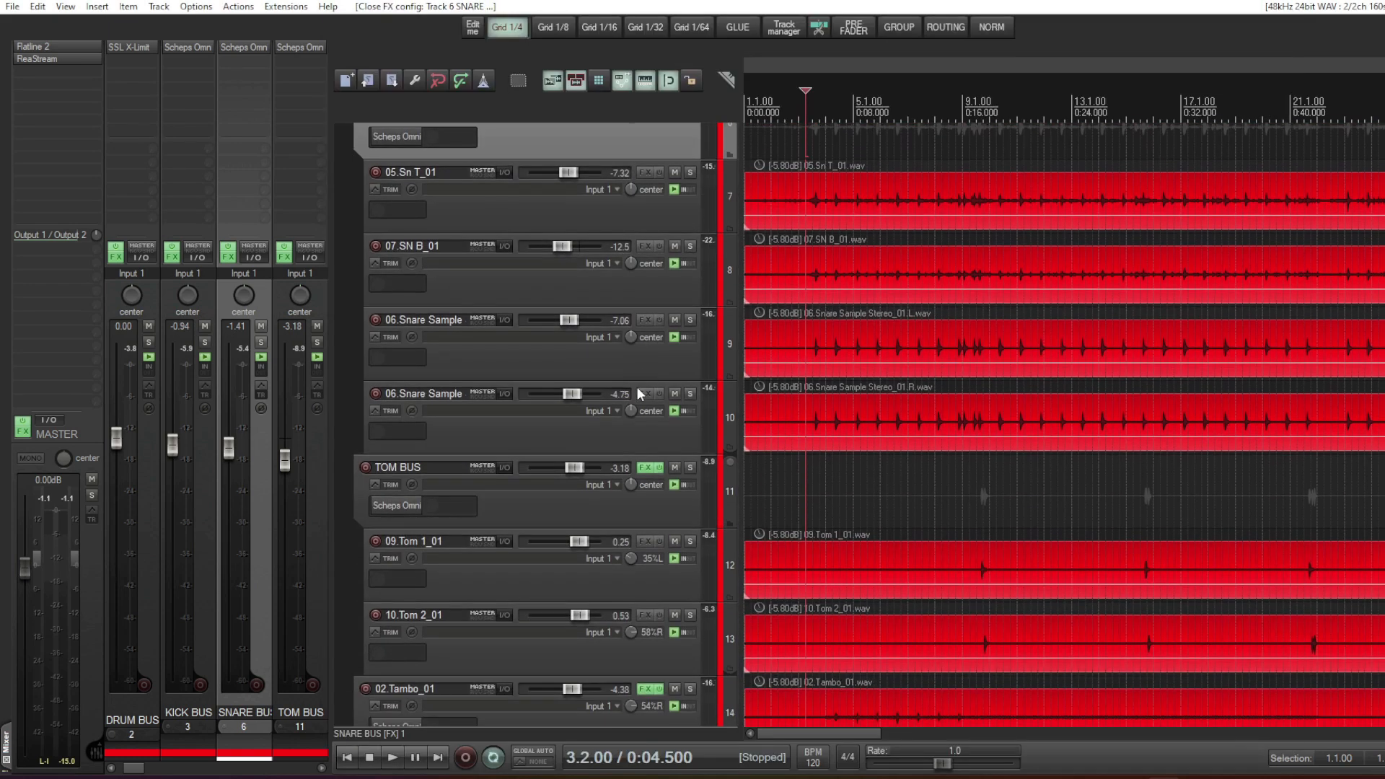
pyautogui.click(650, 391)
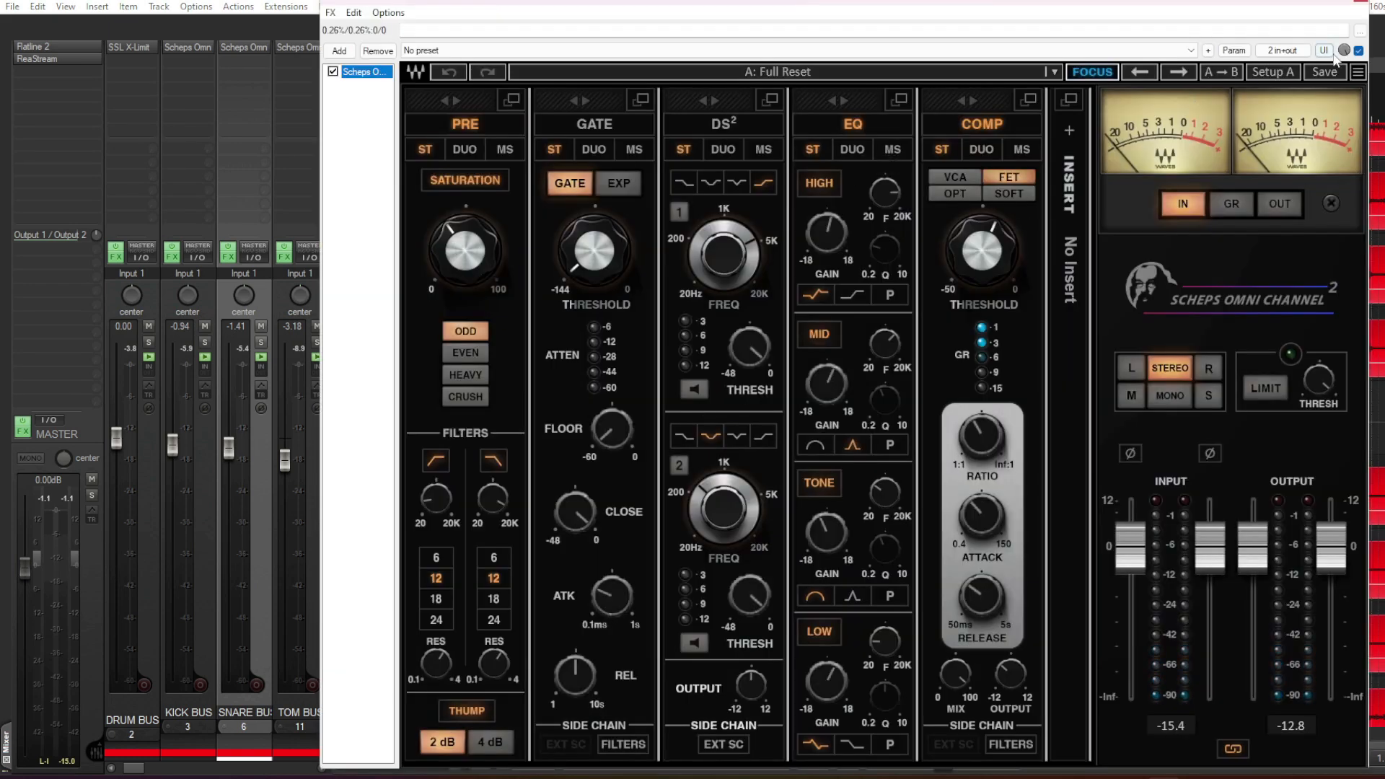
pyautogui.press('Escape')
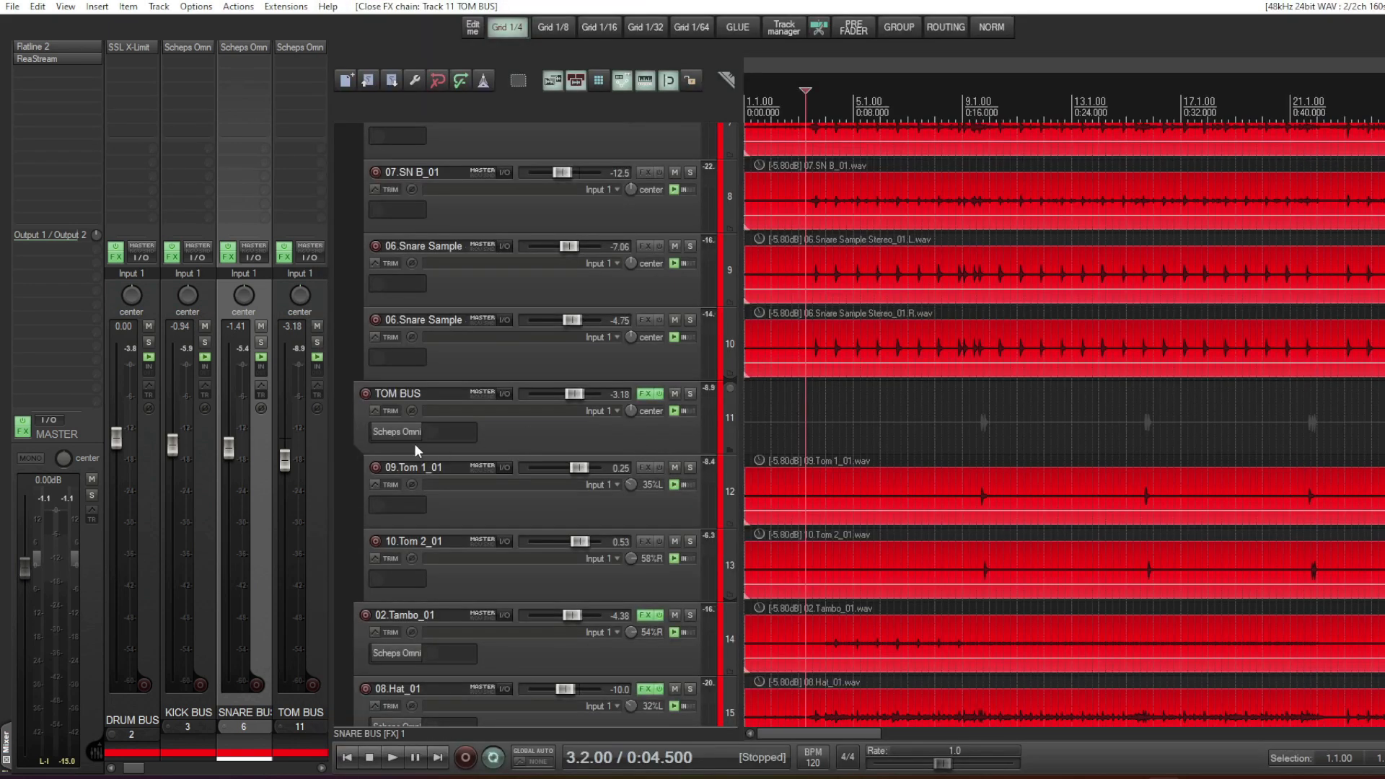
pyautogui.click(390, 432)
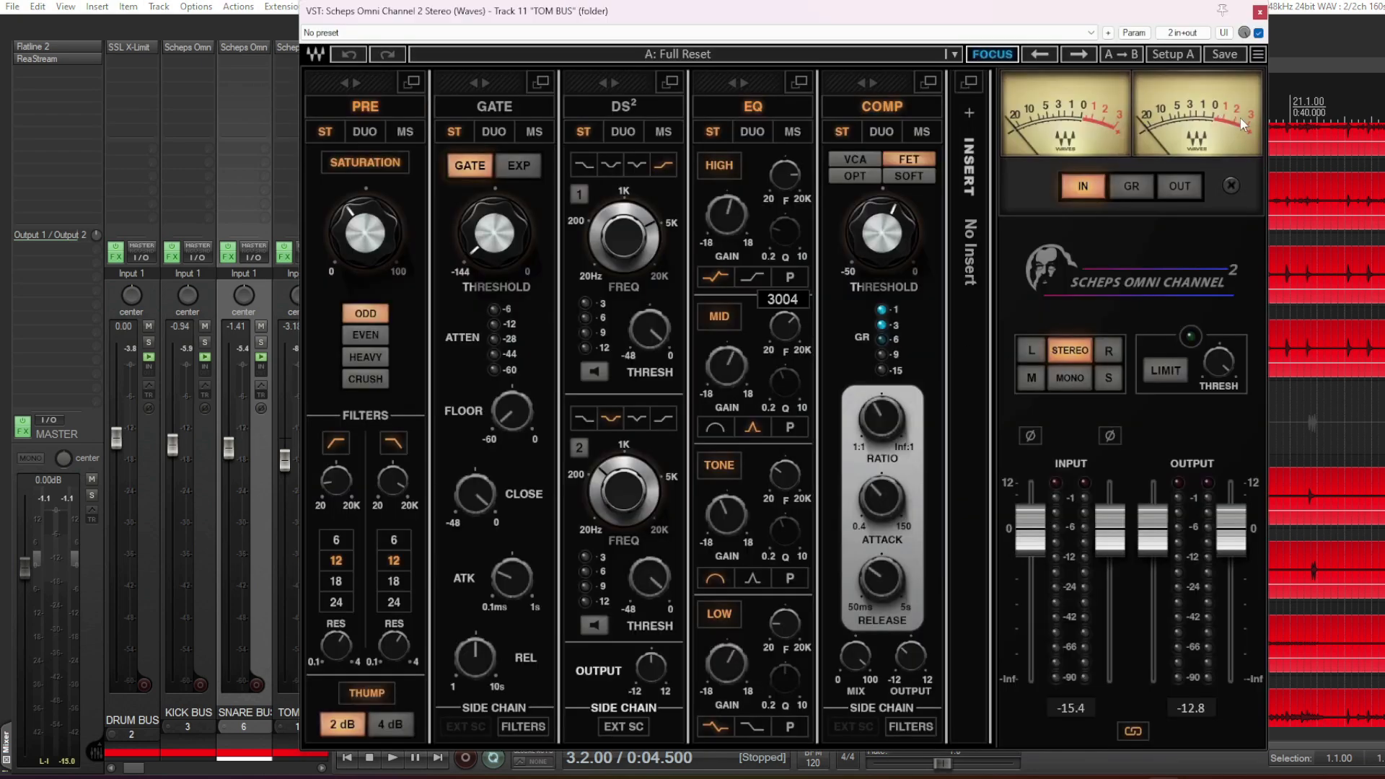
pyautogui.click(1260, 12)
# - Play the tom section starting at bar 89 and solo the TOM BUS
pyautogui.scroll(-3, 1088, 447)
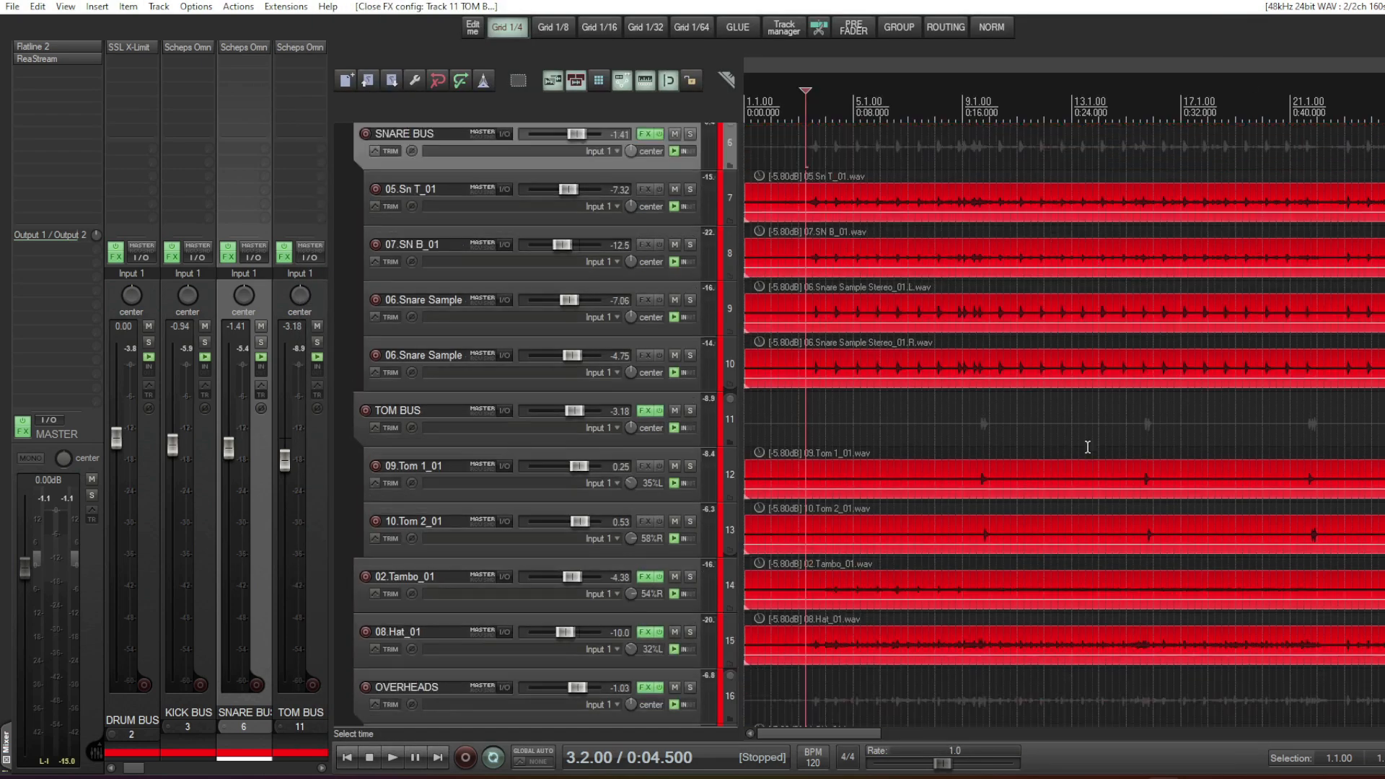
pyautogui.scroll(-6, 1088, 447)
pyautogui.press('space')
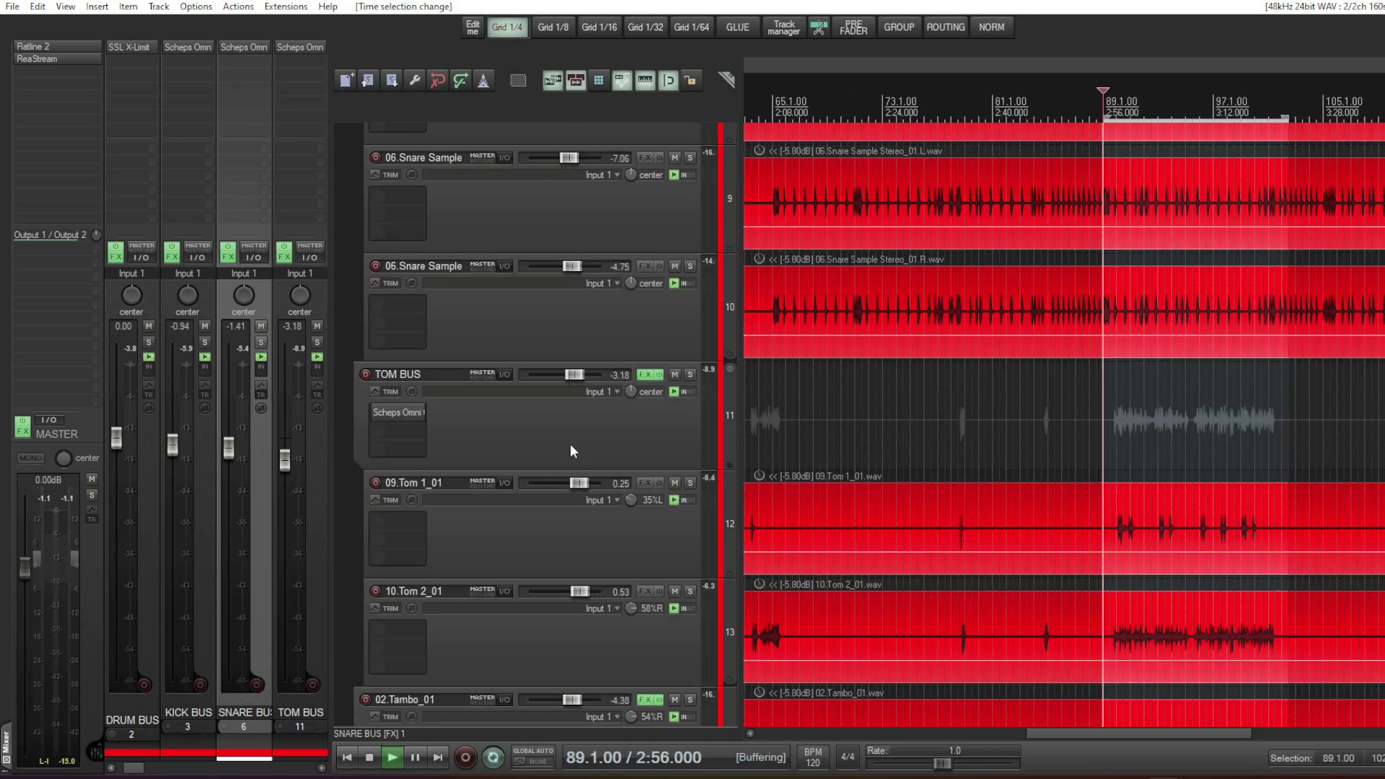
pyautogui.scroll(-2, 585, 496)
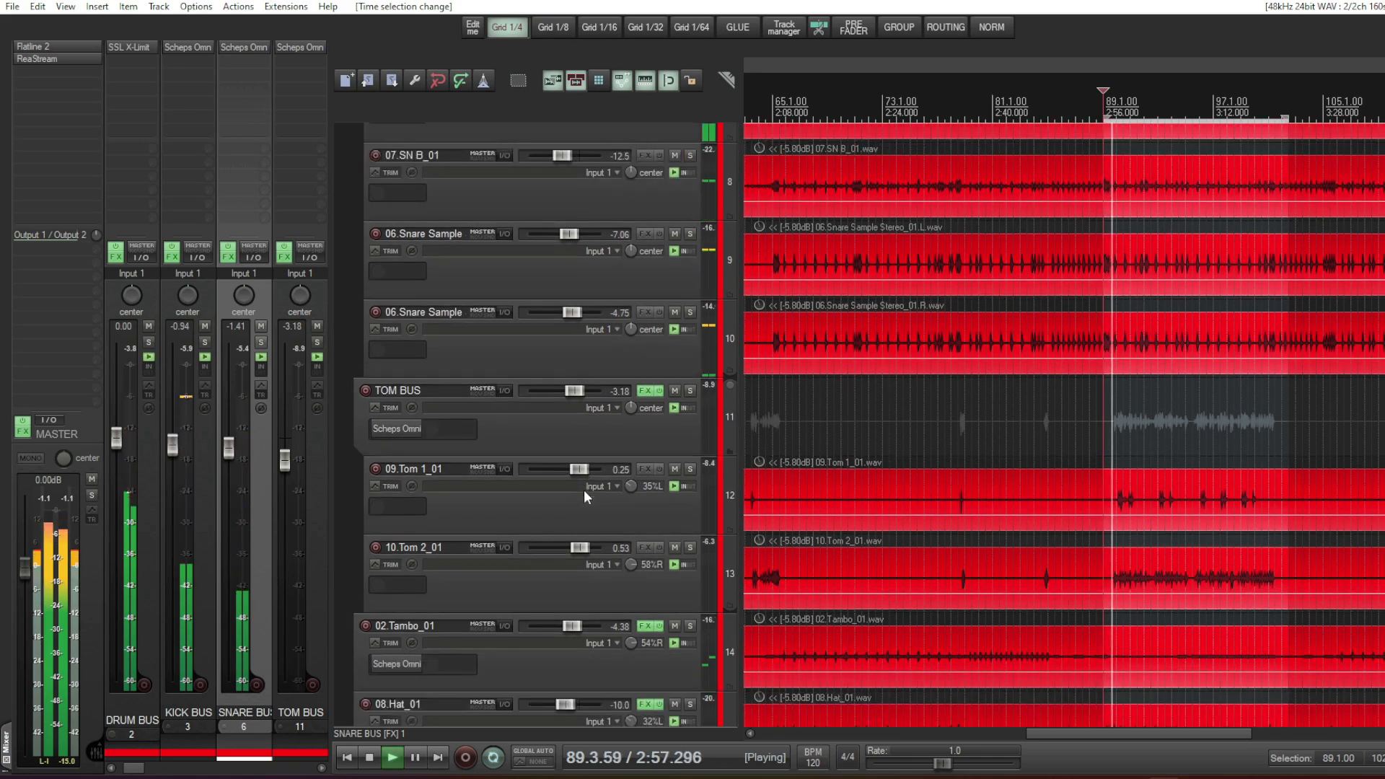
pyautogui.click(690, 391)
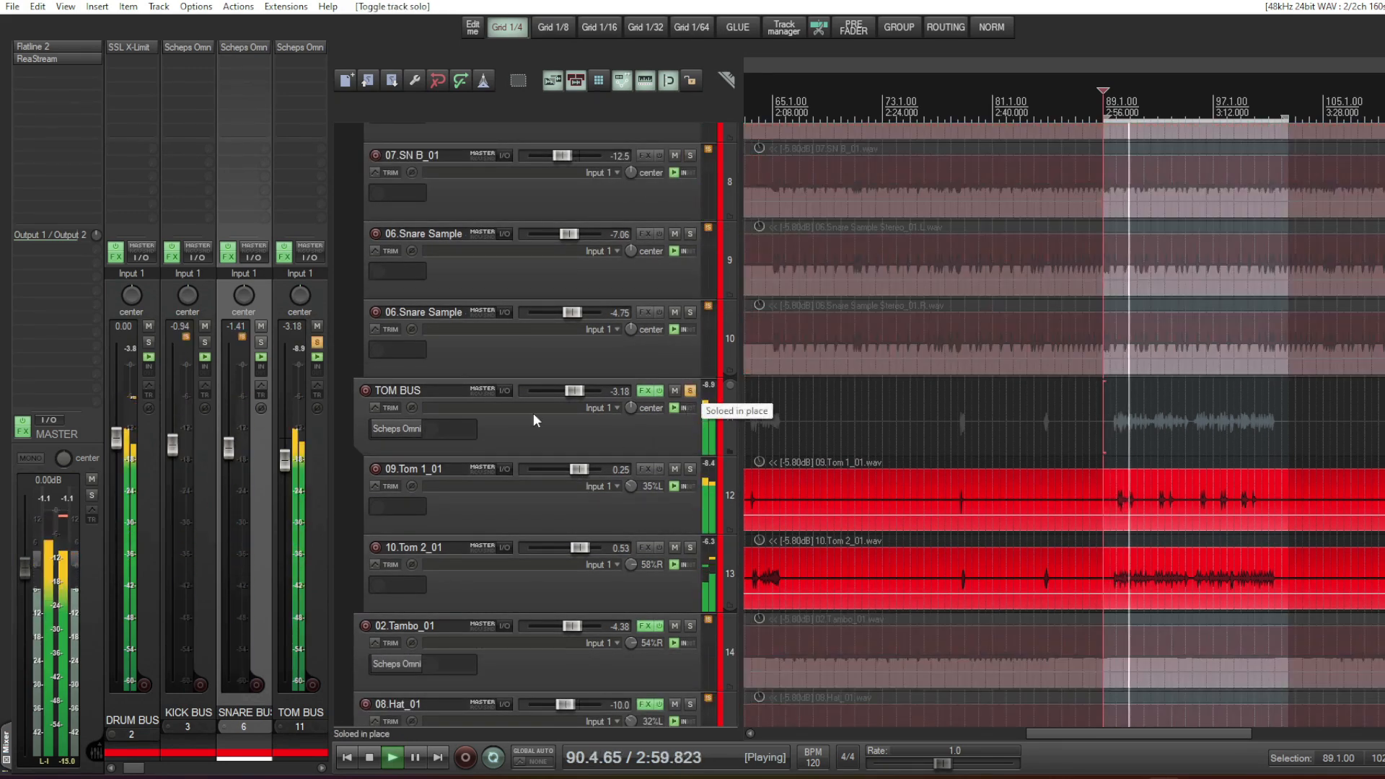
# - Open the TOM BUS Scheps Omni Channel and compare it bypassed and active during playback, leaving the plugin active
pyautogui.click(404, 431)
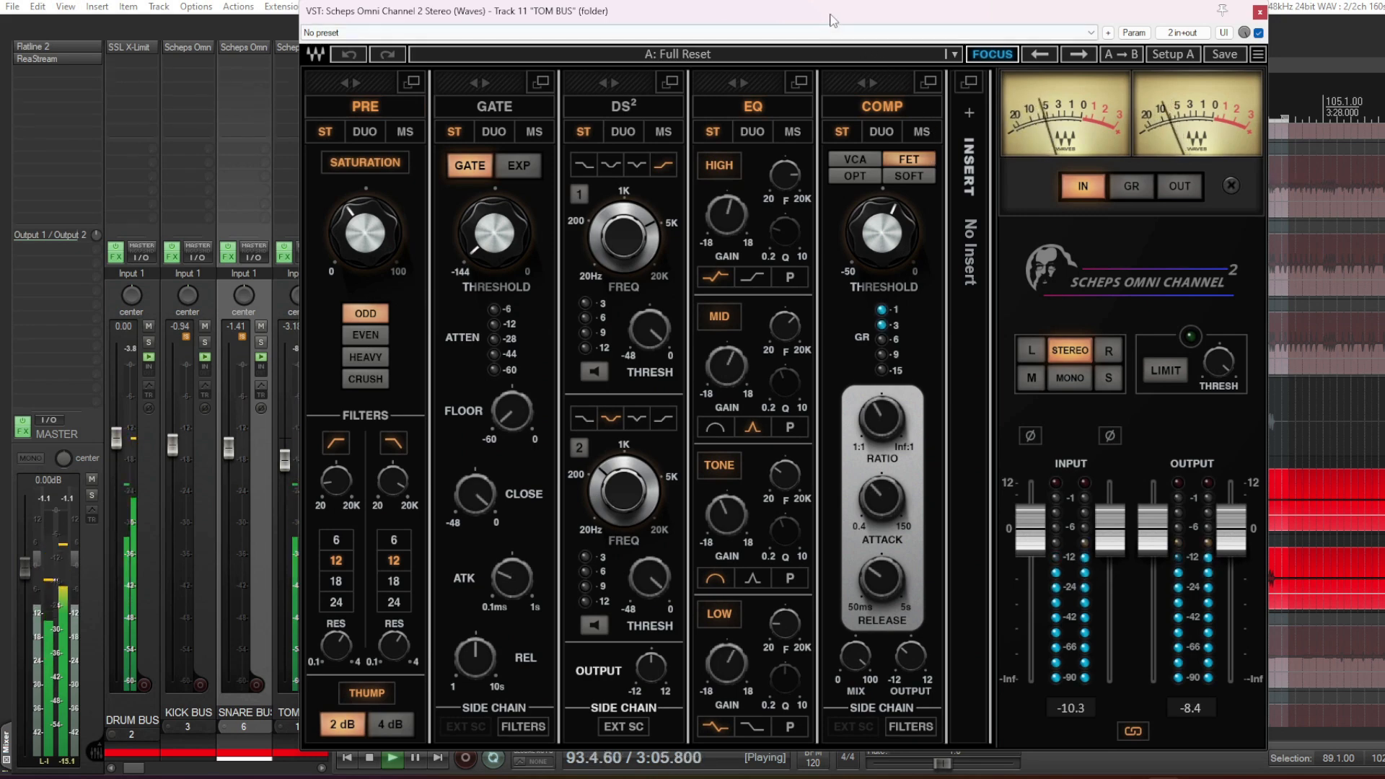
pyautogui.moveTo(830, 13); pyautogui.dragTo(917, 26)
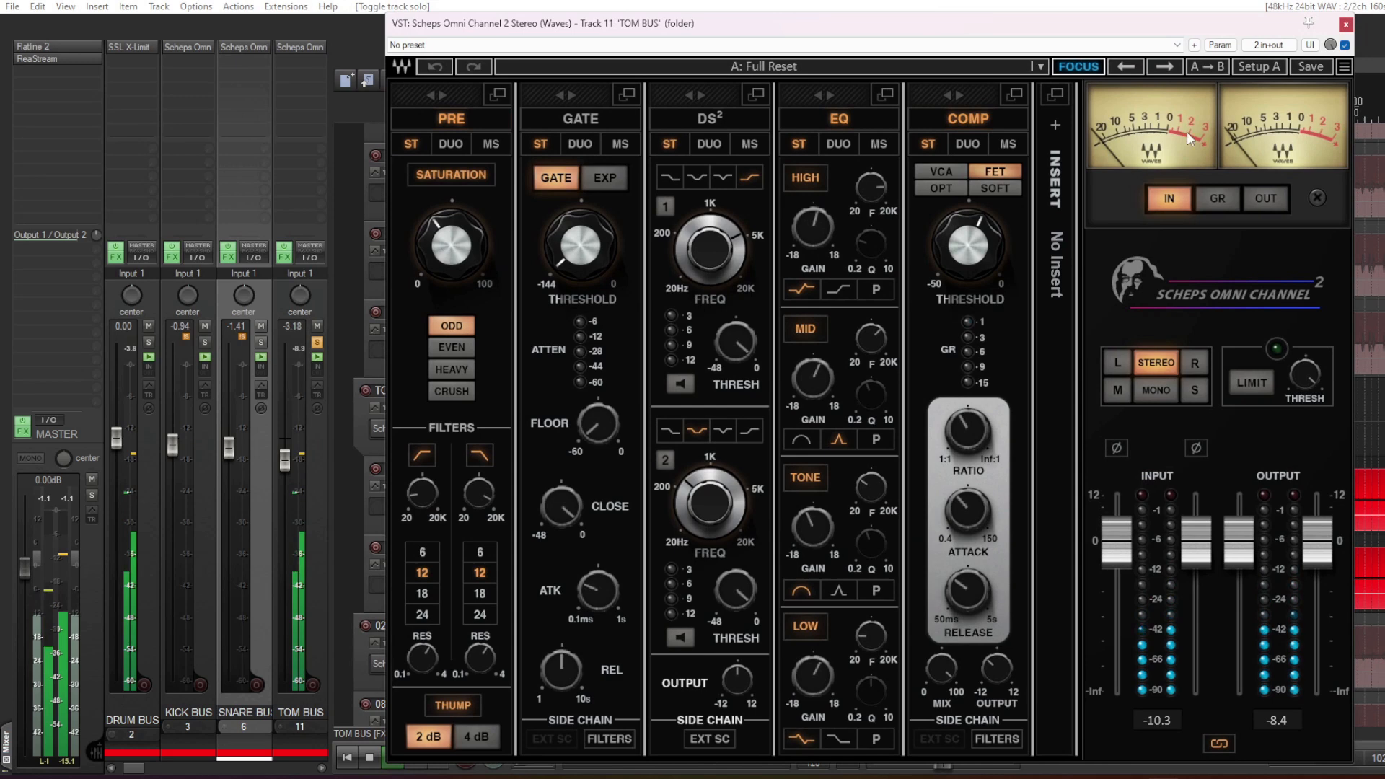
pyautogui.click(1345, 46)
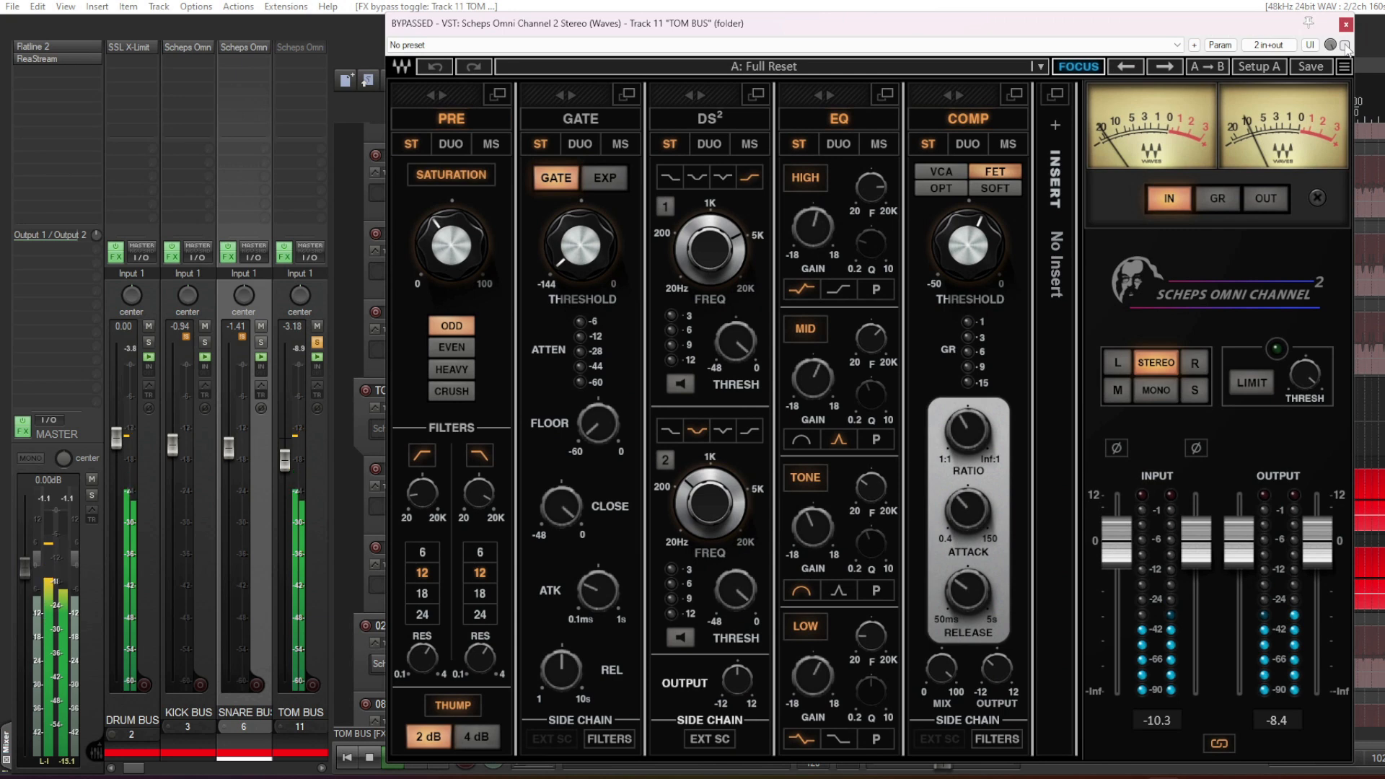
pyautogui.click(1345, 45)
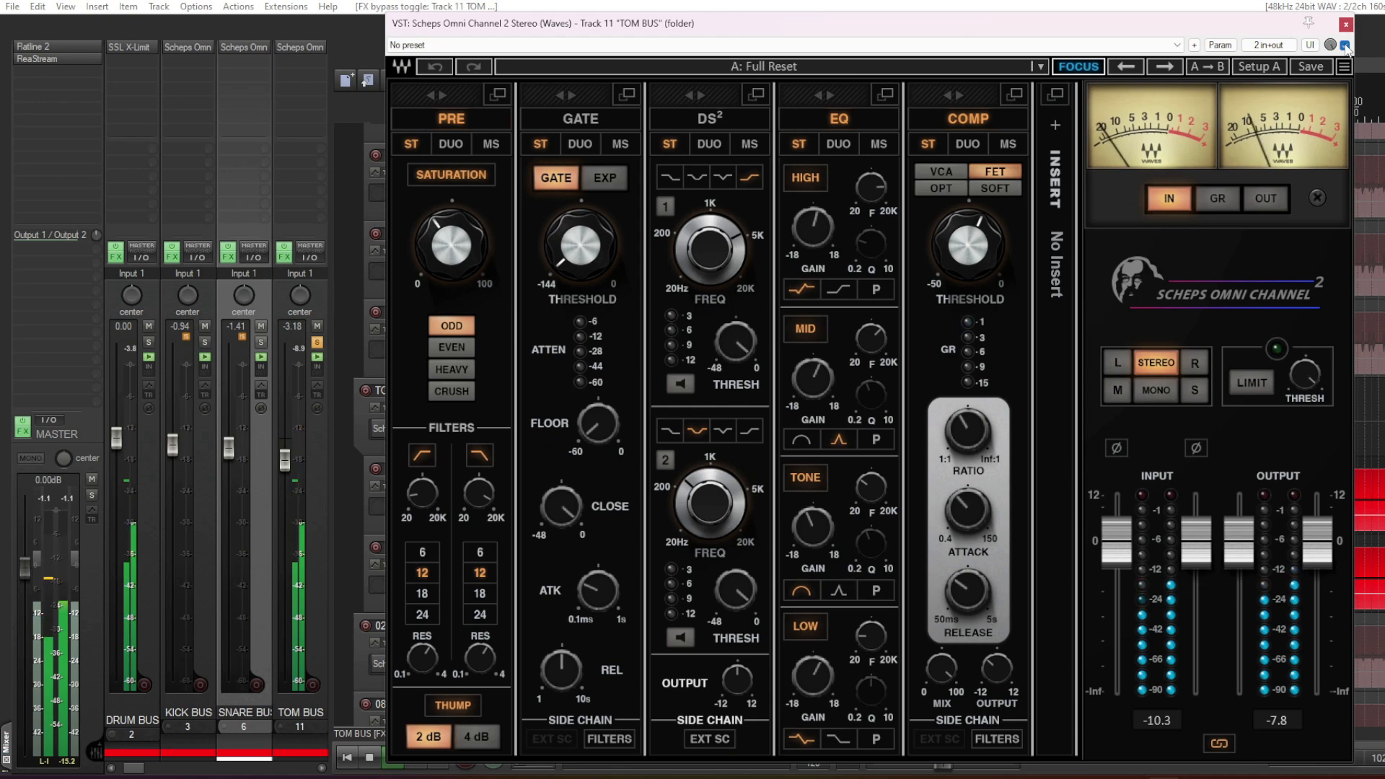
pyautogui.click(1345, 46)
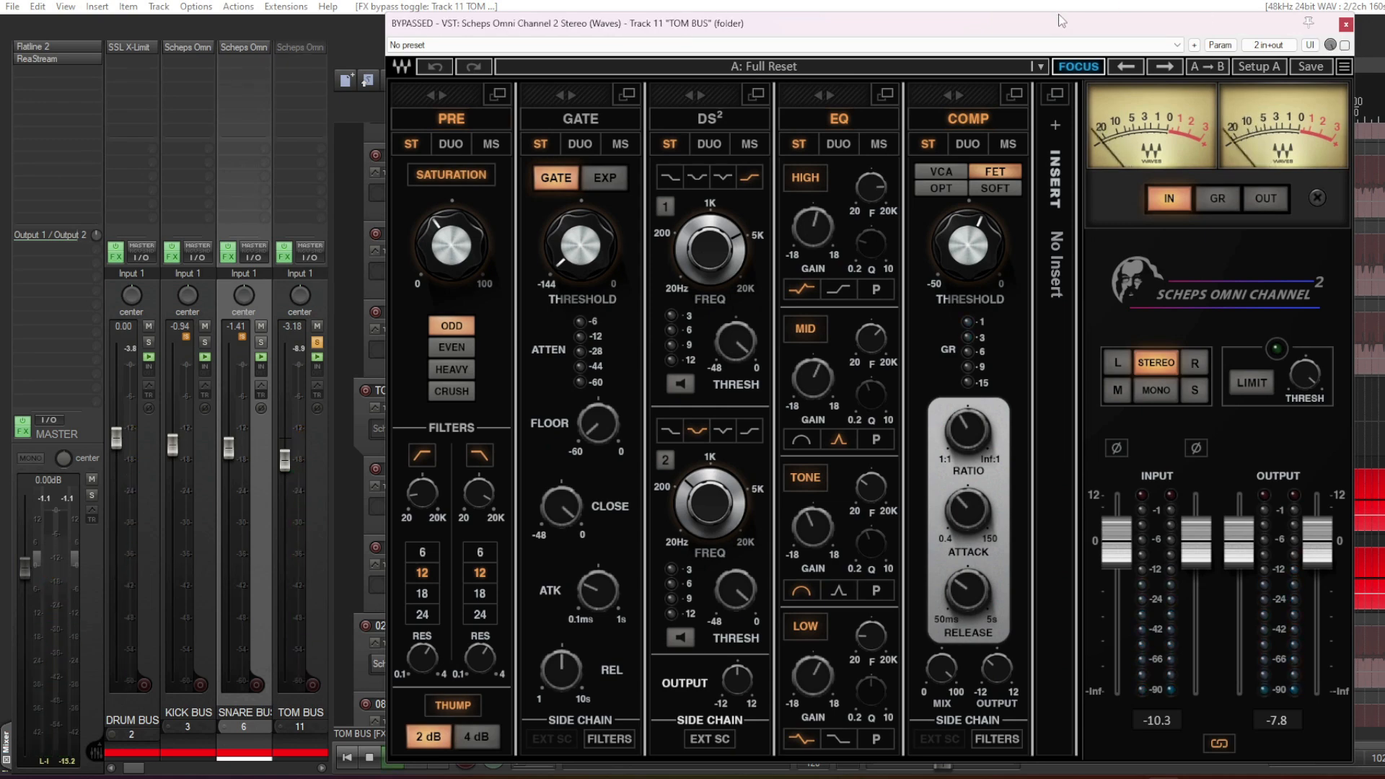
pyautogui.moveTo(1054, 22); pyautogui.dragTo(1116, 21)
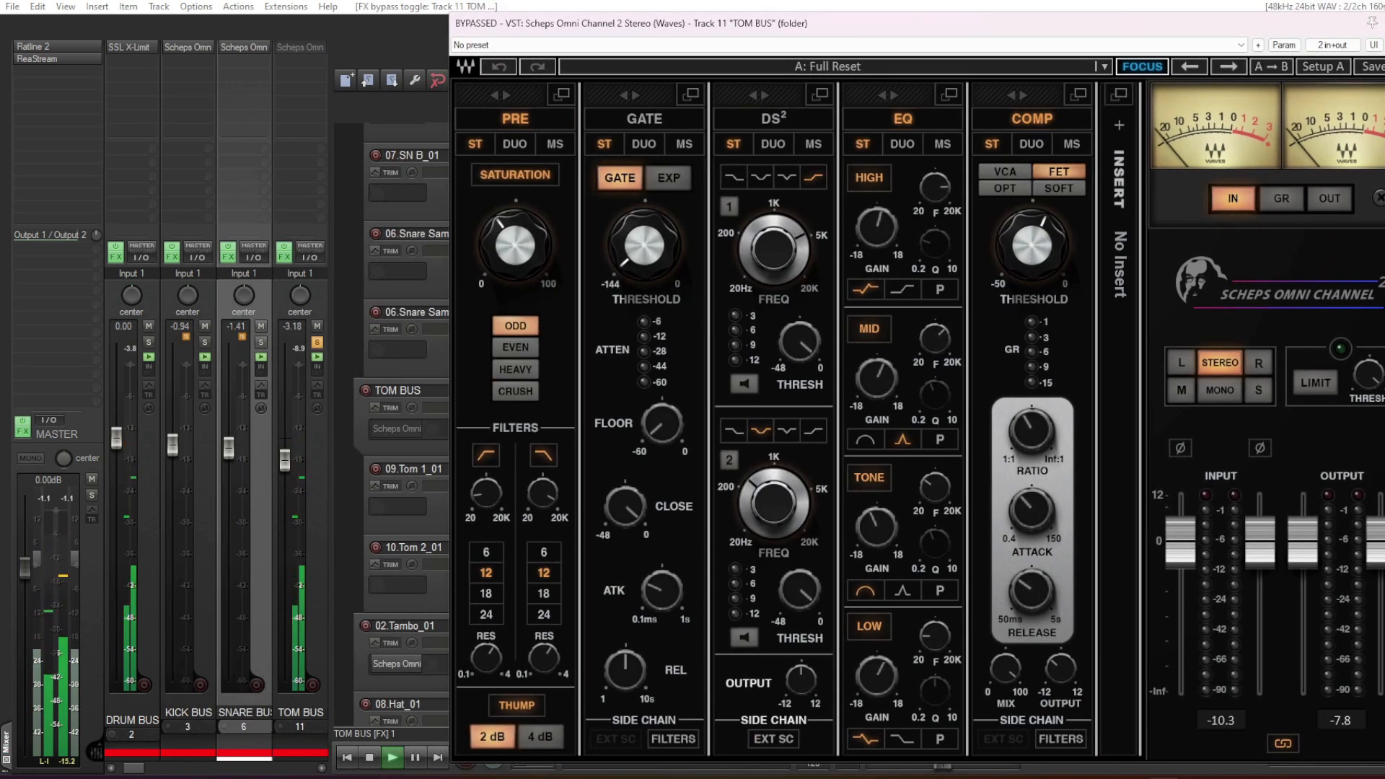
pyautogui.click(1384, 44)
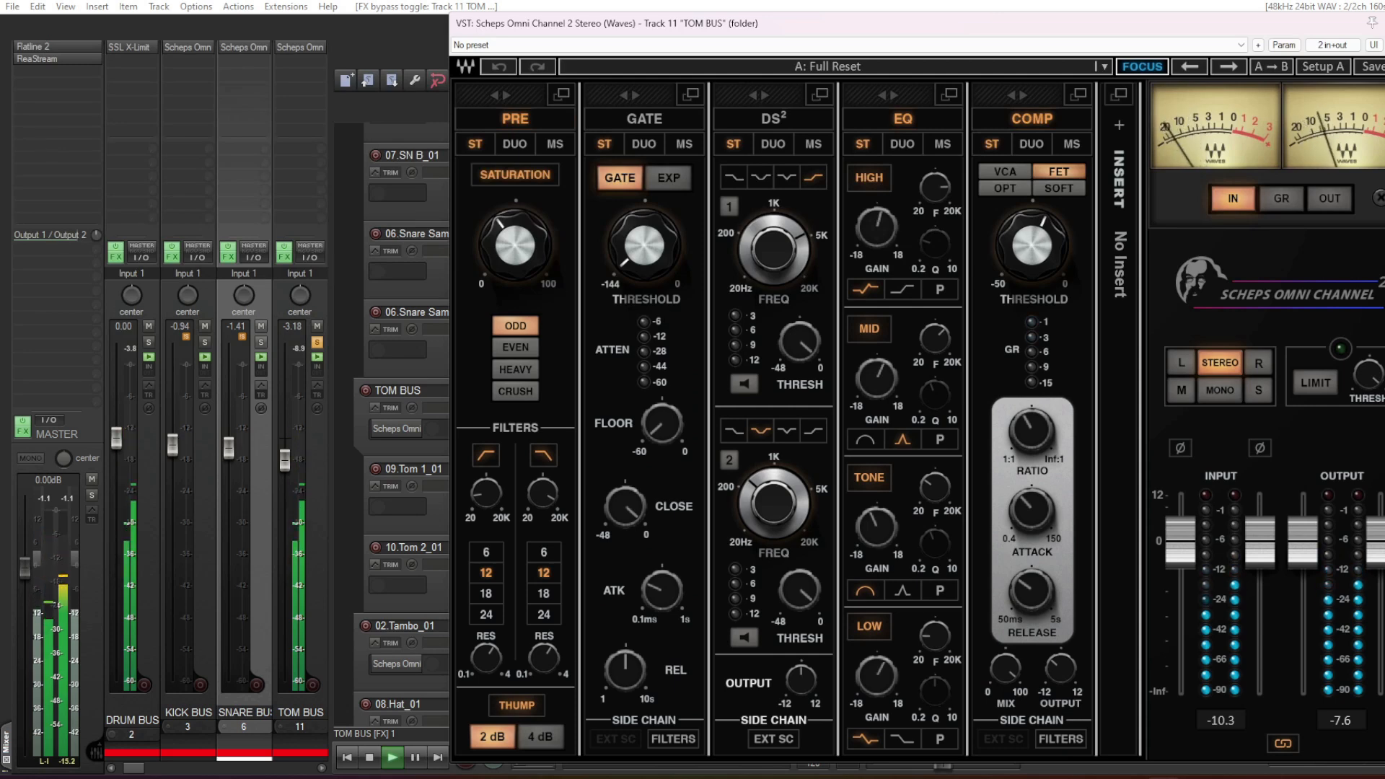
# - Stop playback, nudge the TOM BUS high-band EQ gain slightly, and review the filter, tone, low-band and compressor settings
pyautogui.press('space')
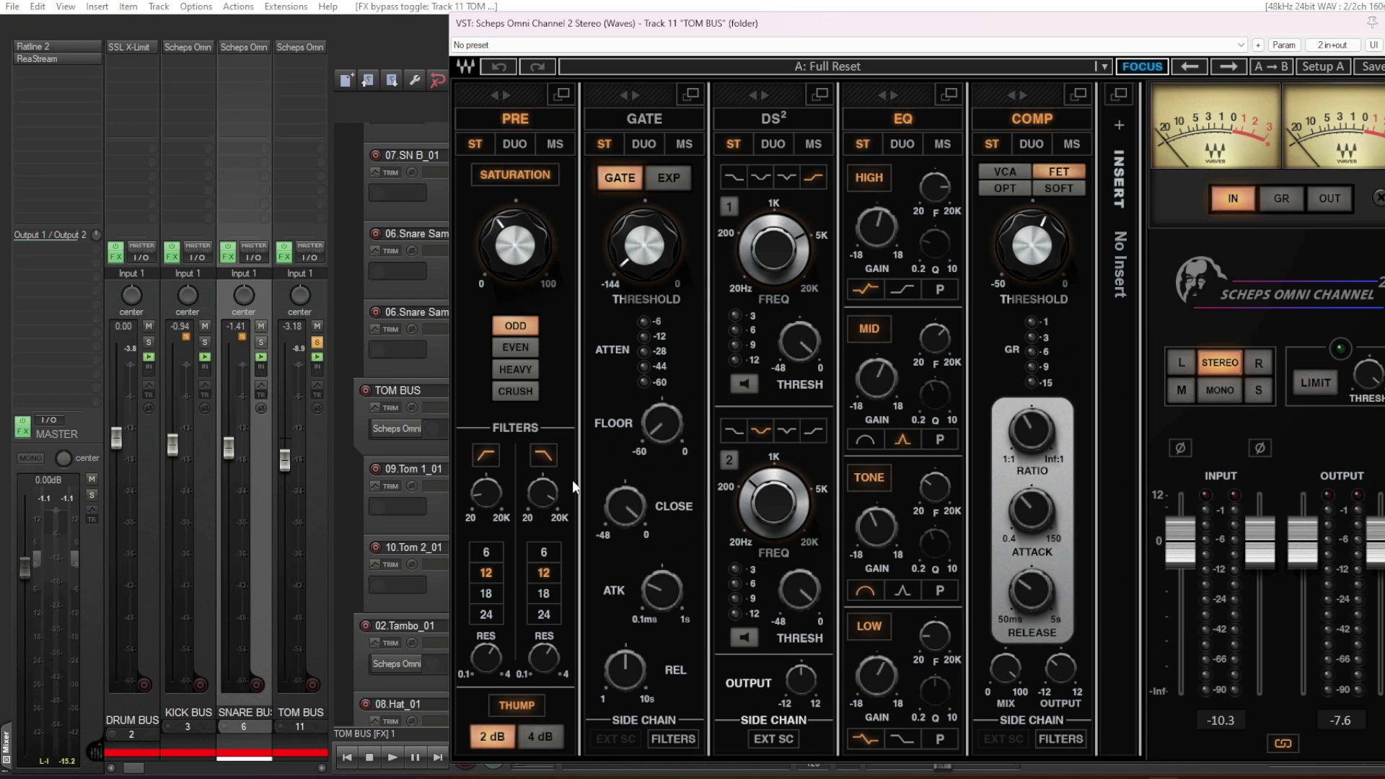
pyautogui.moveTo(487, 499)
pyautogui.moveTo(894, 243); pyautogui.dragTo(895, 237)
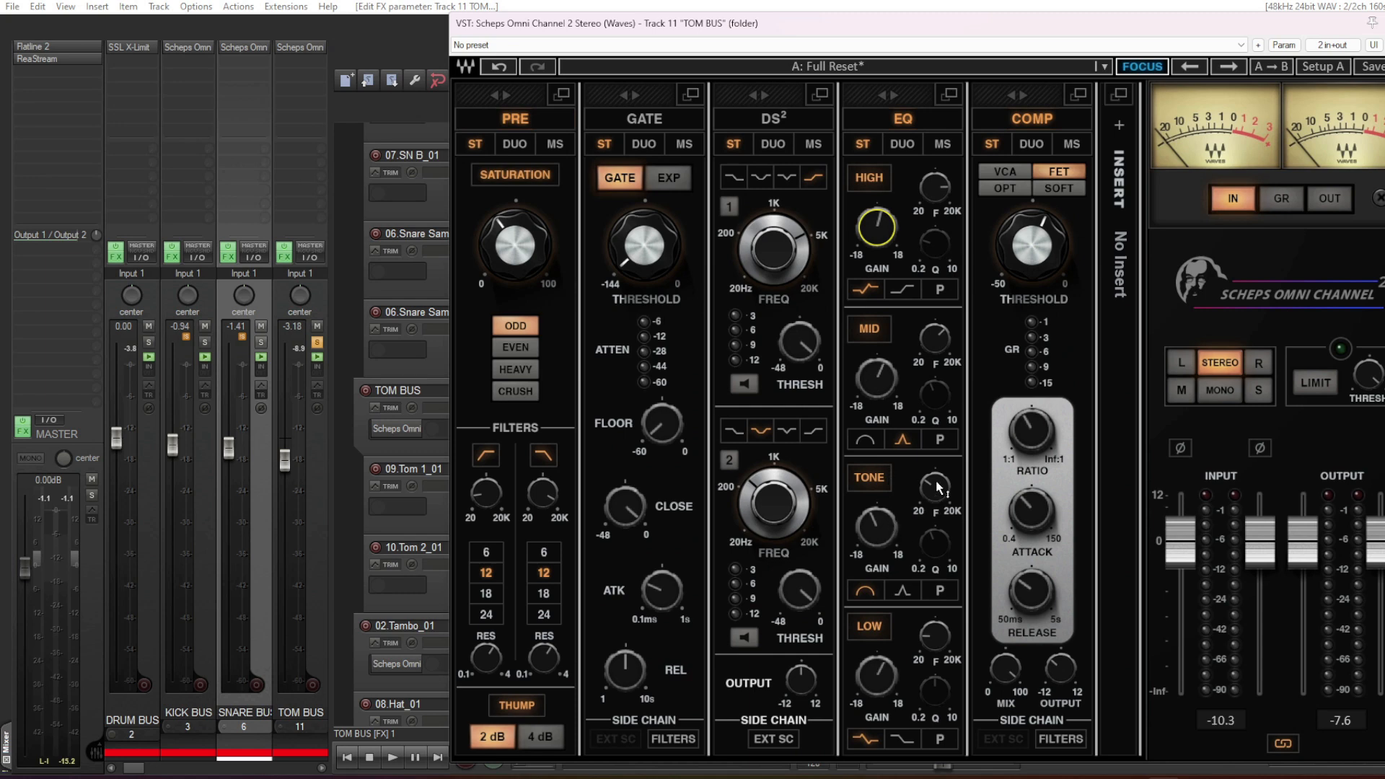
pyautogui.moveTo(937, 490)
pyautogui.moveTo(938, 640)
pyautogui.moveTo(1039, 438)
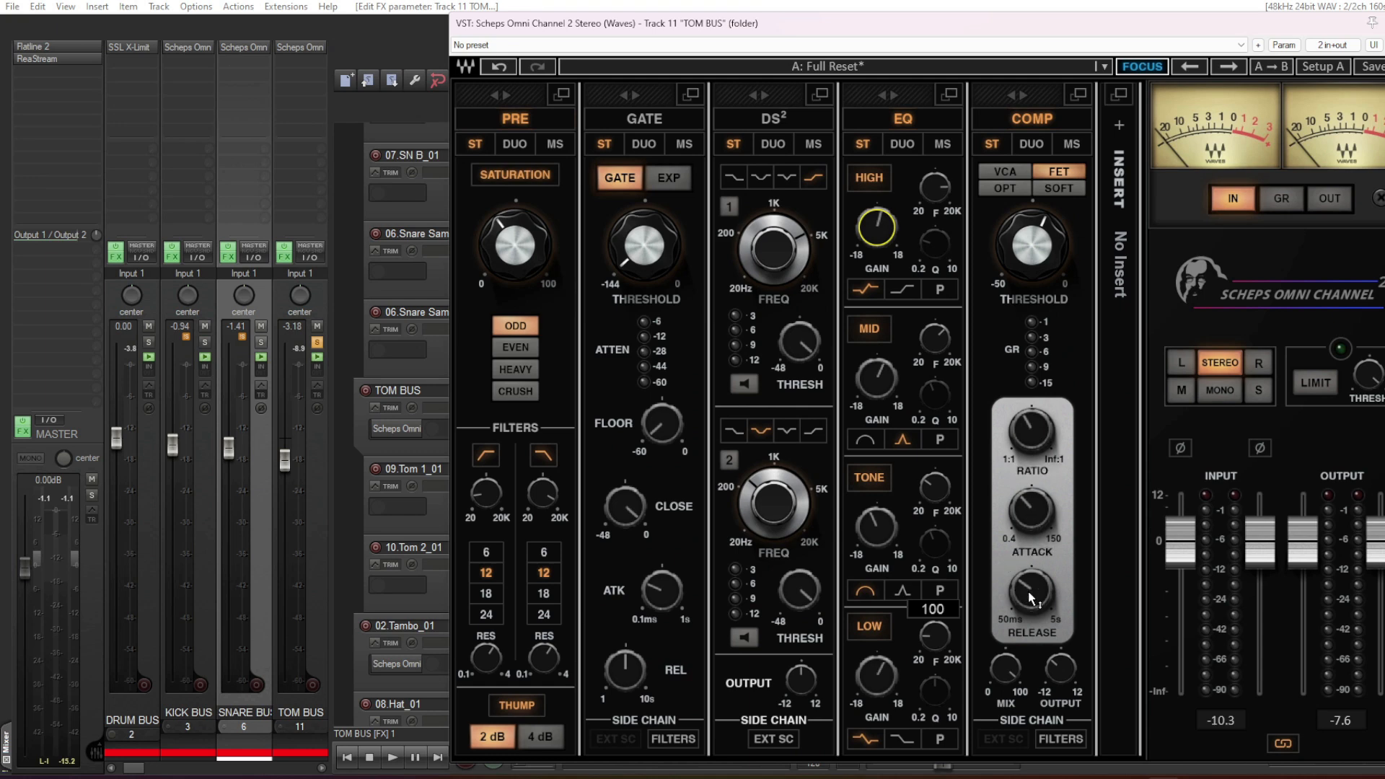
pyautogui.moveTo(1033, 598)
# - Compare the TOM BUS with its EQ module off and on during playback, leave the EQ on, and close the plugin
pyautogui.click(912, 115)
pyautogui.press('space')
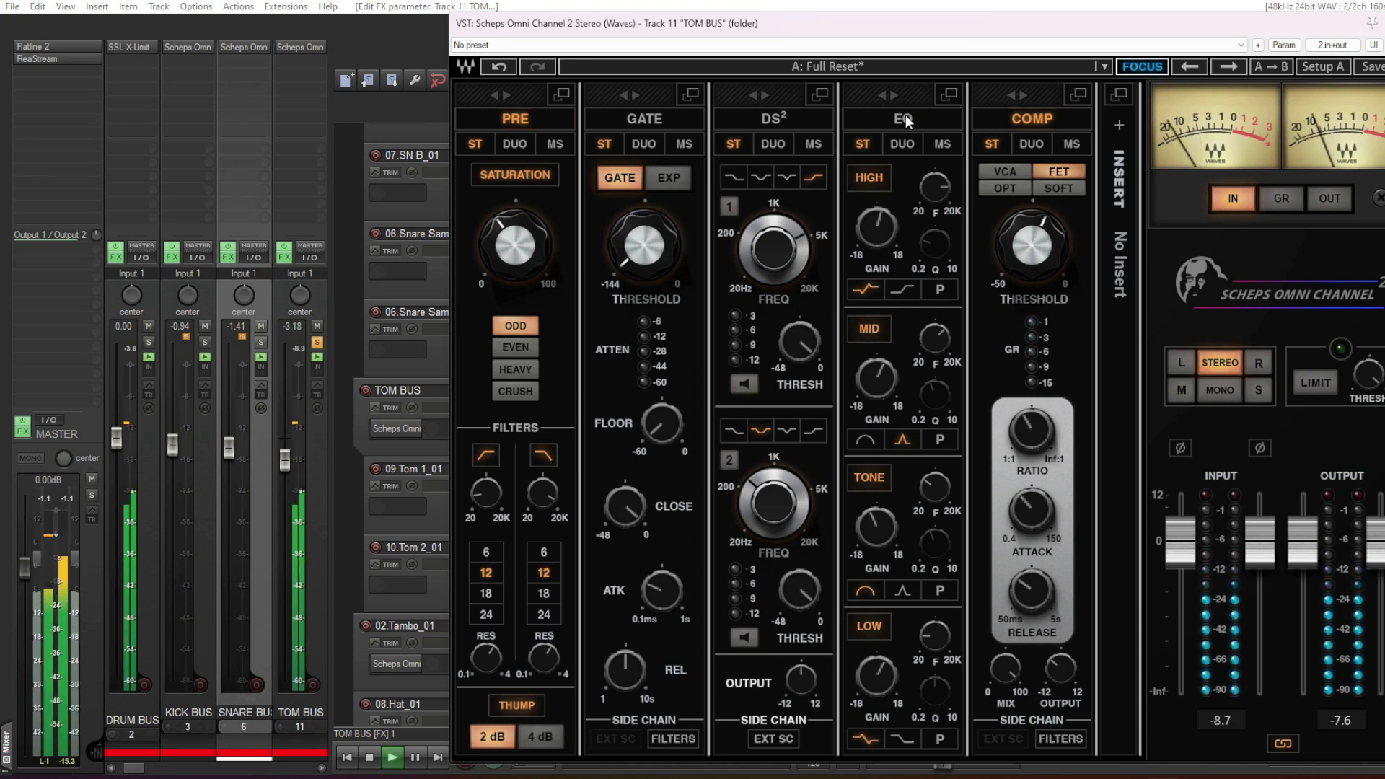
pyautogui.click(934, 114)
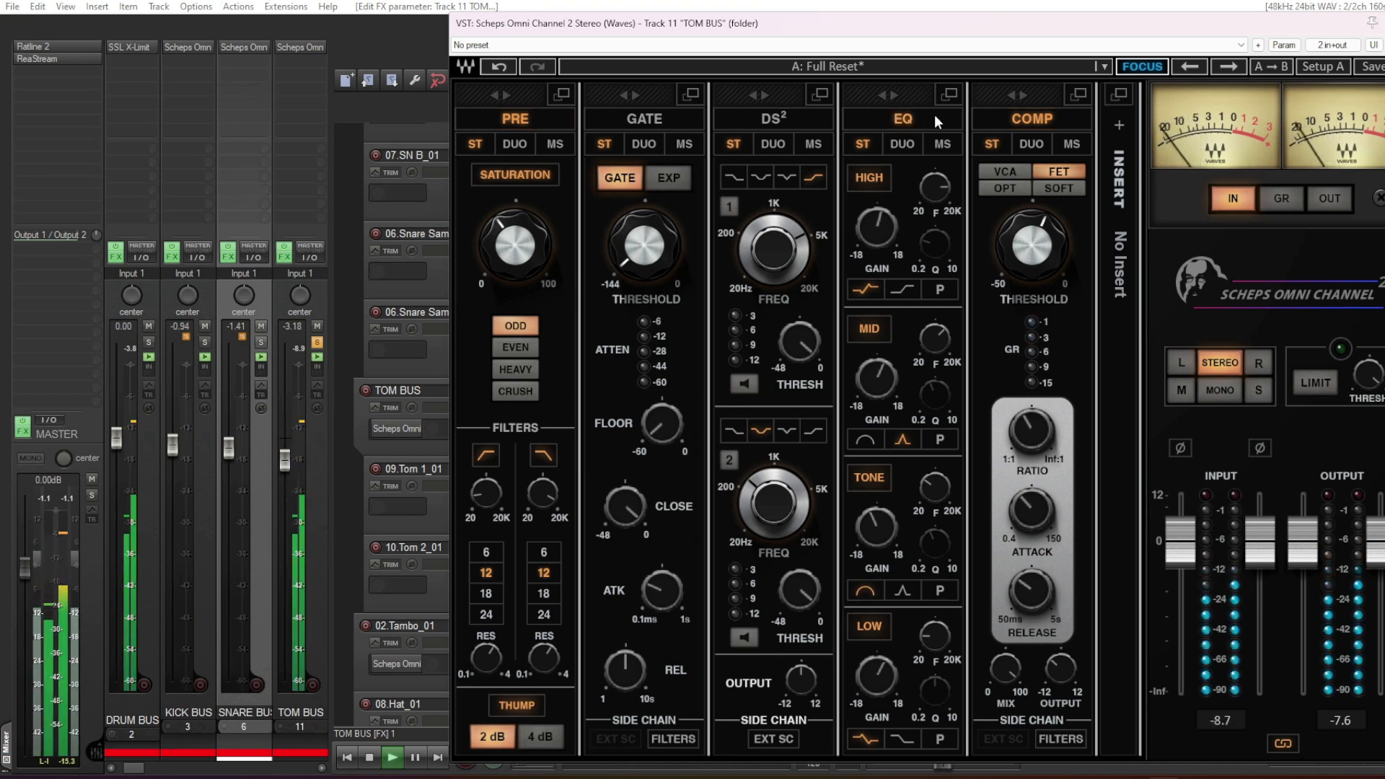
pyautogui.click(934, 114)
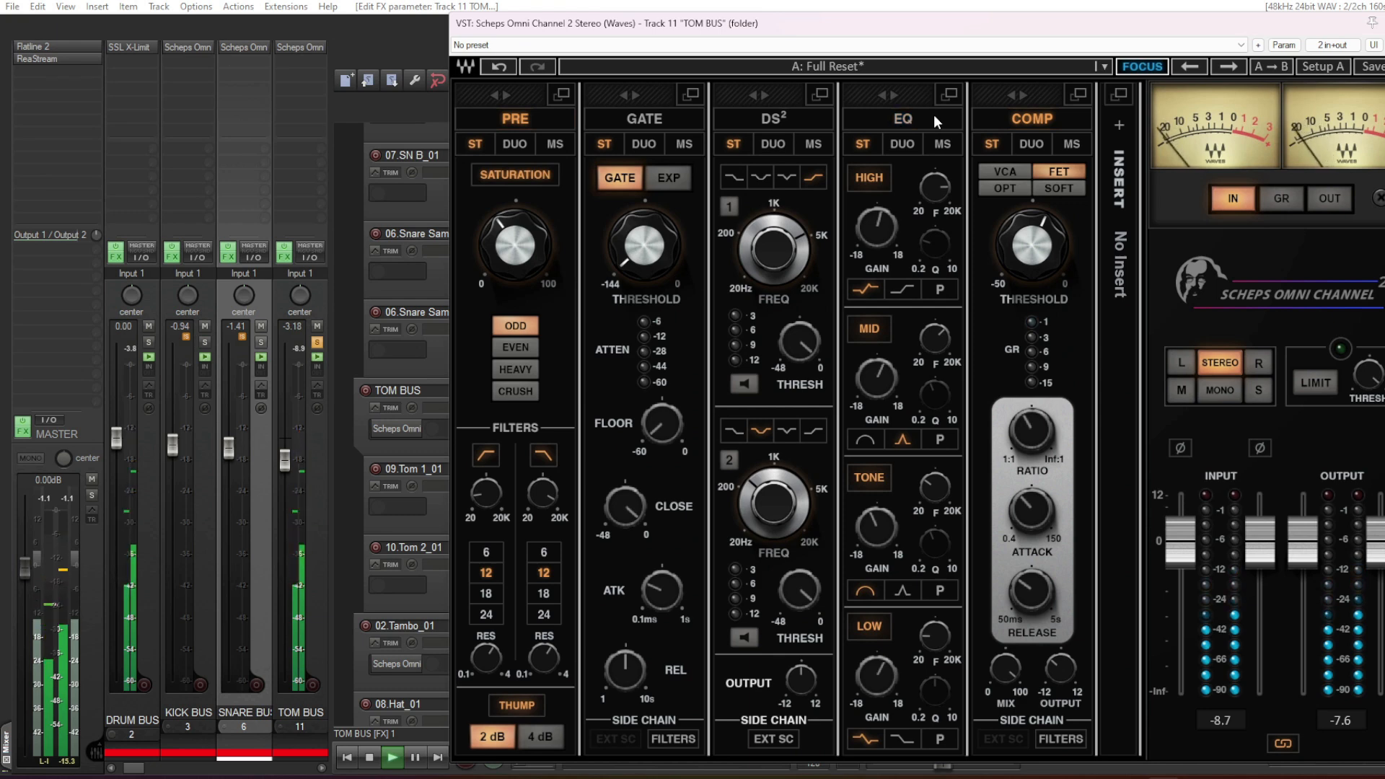
pyautogui.click(934, 114)
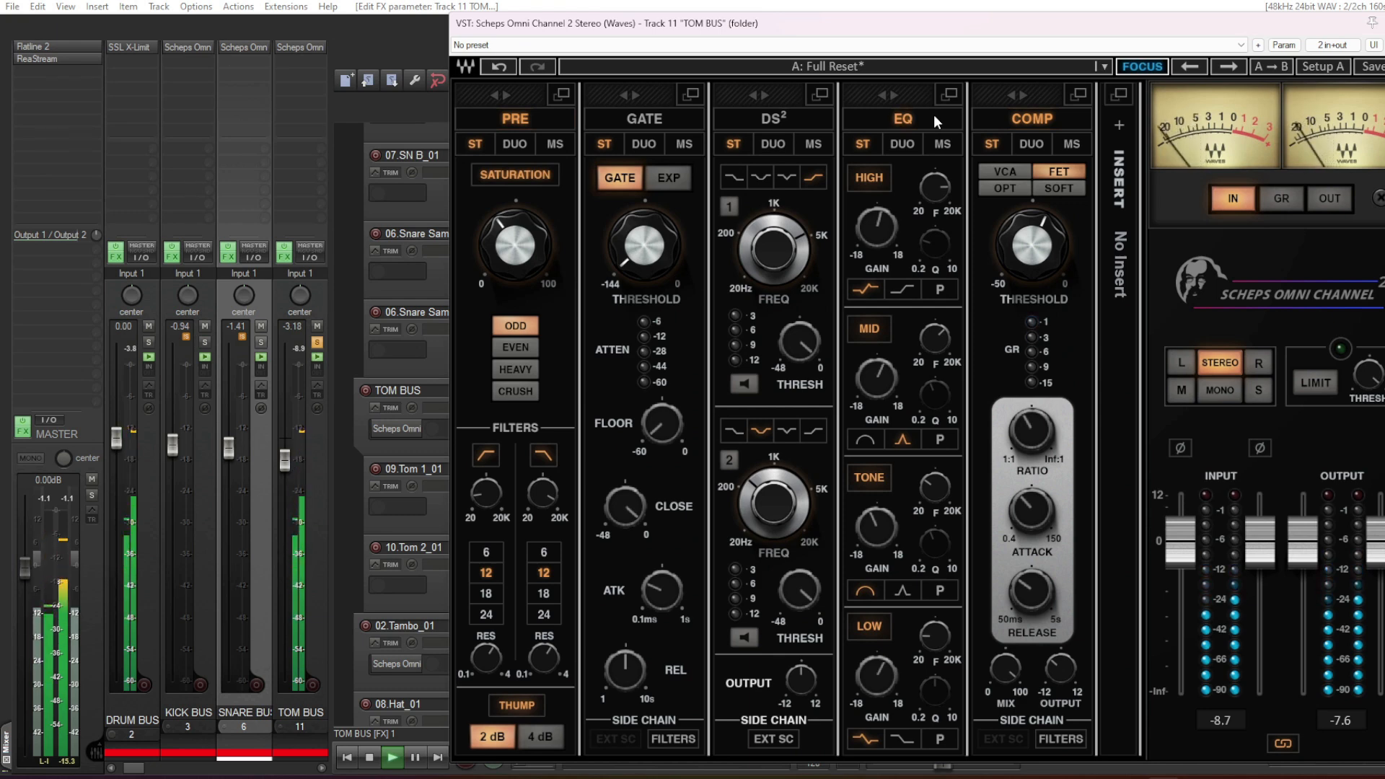
pyautogui.press('space')
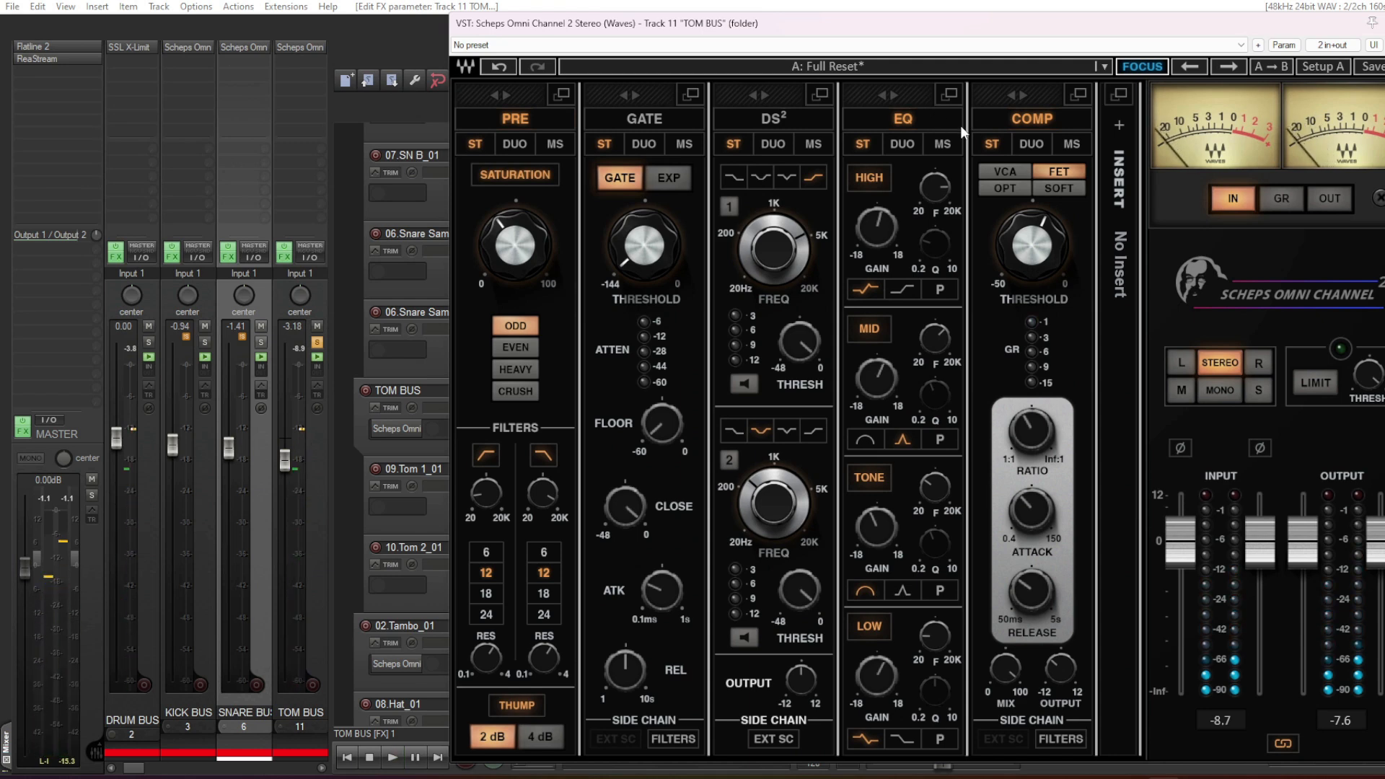
pyautogui.click(1384, 23)
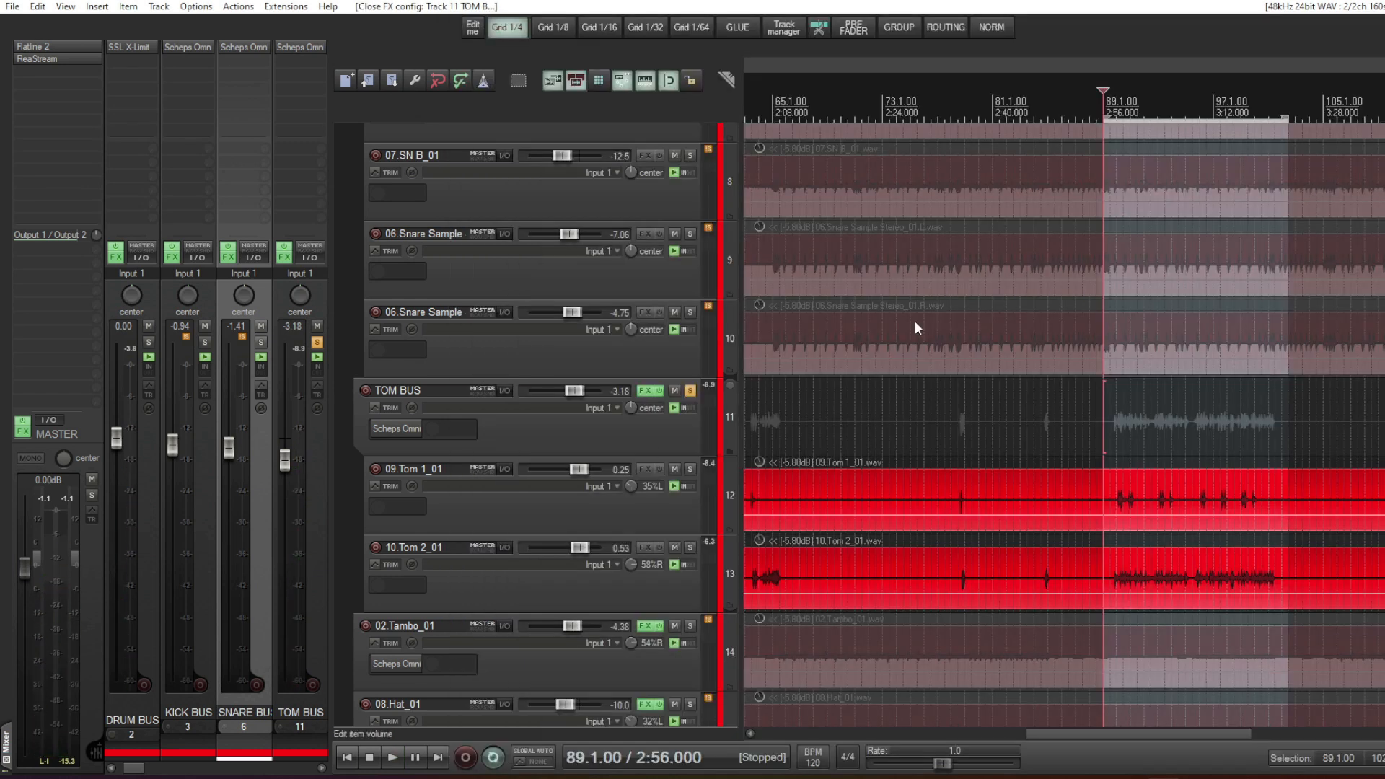
# - Place the play cursor near bar 65, solo 02.Tambo_01 instead of the TOM BUS, and start playback
pyautogui.scroll(-1, 625, 460)
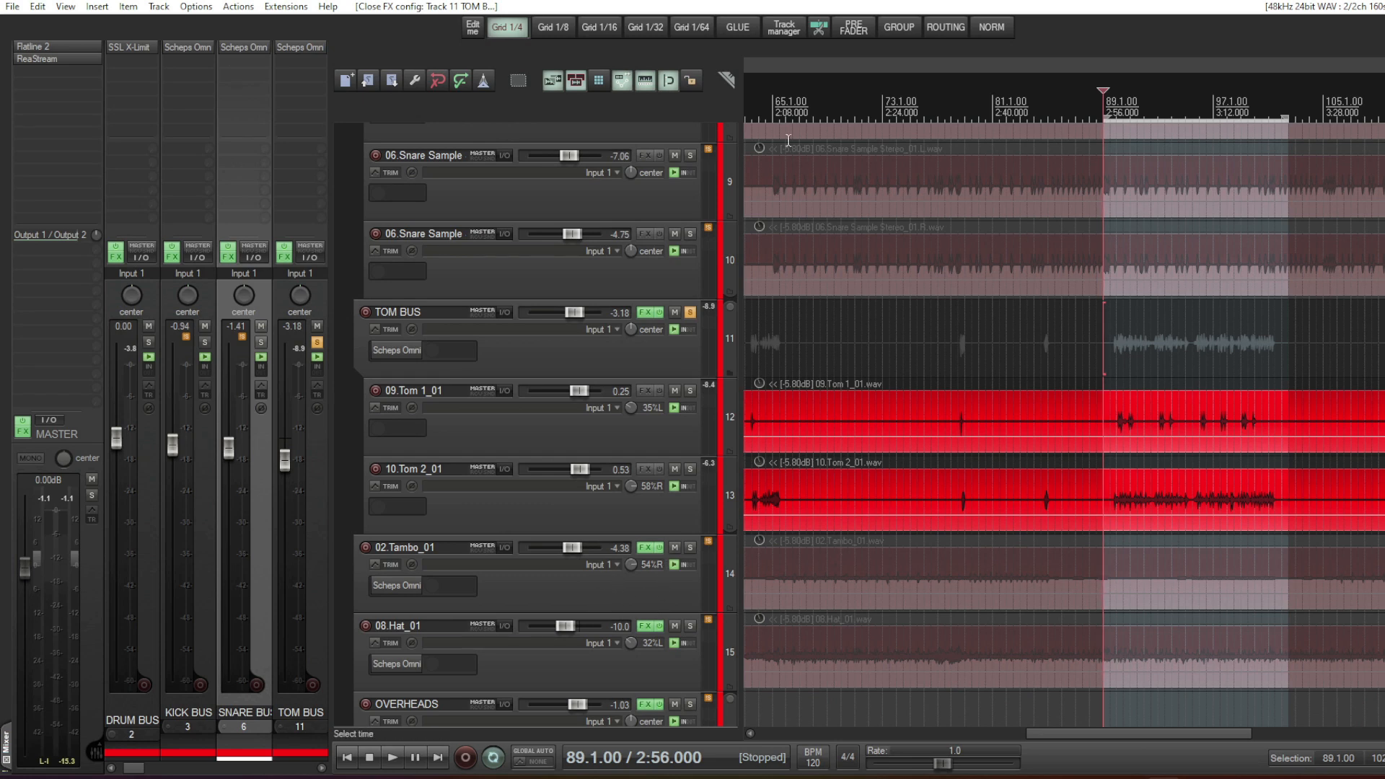
pyautogui.click(781, 115)
pyautogui.click(691, 548)
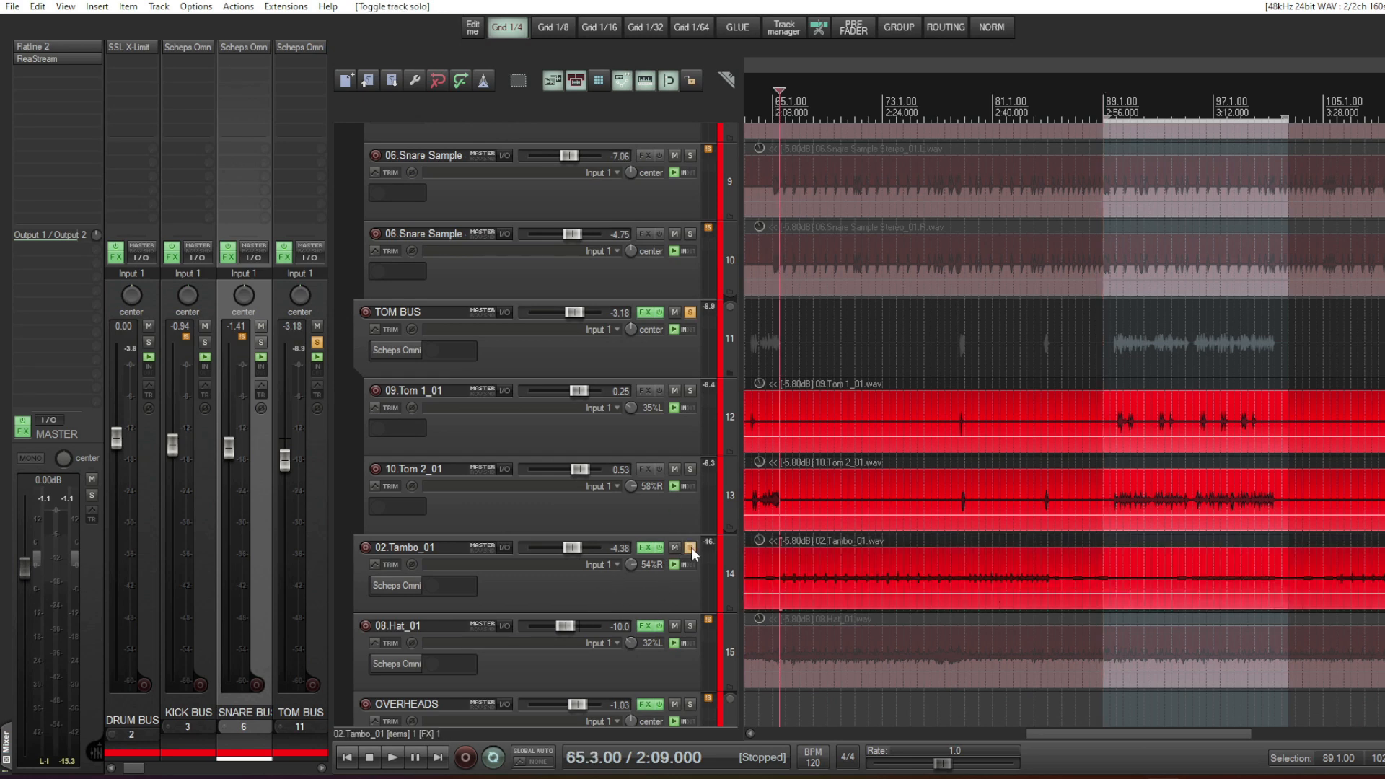
pyautogui.click(689, 315)
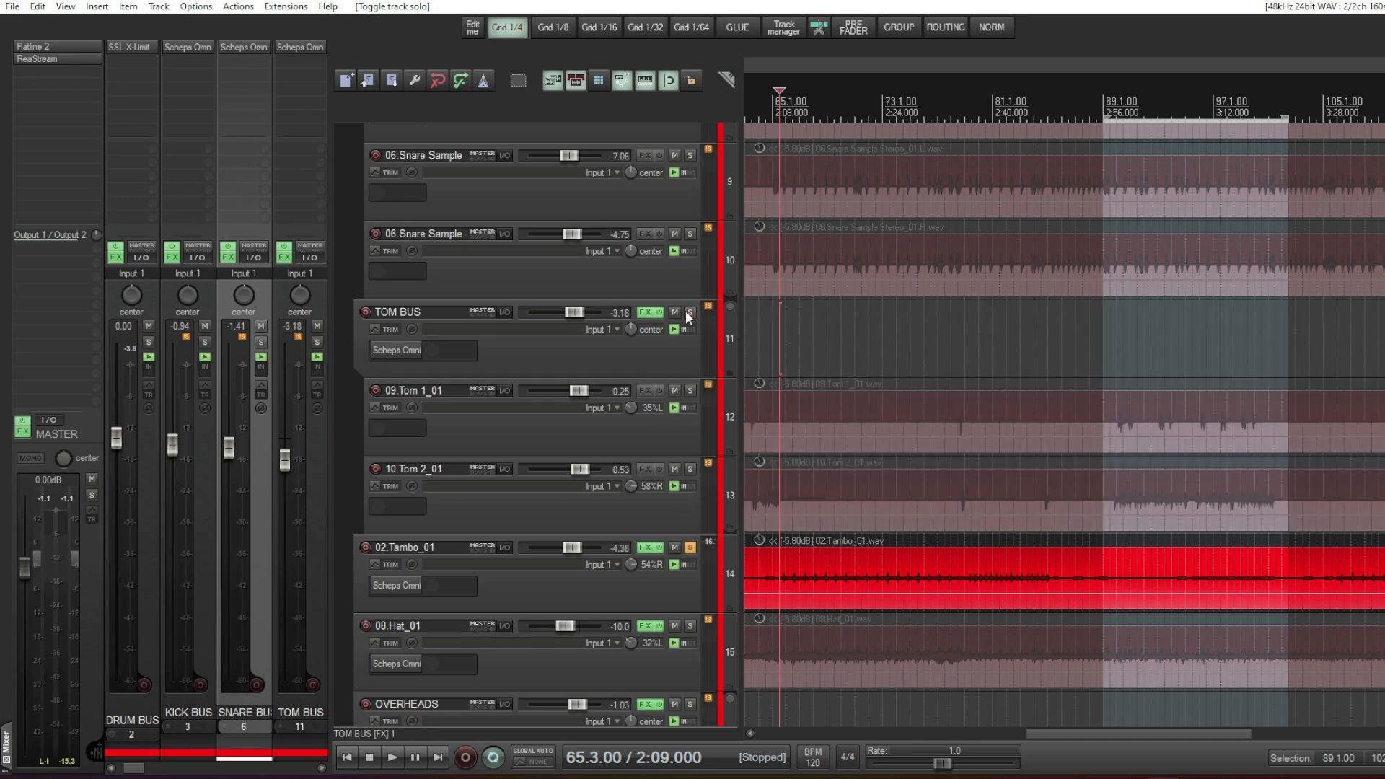
pyautogui.press('space')
# - Open the 02.Tambo_01 Scheps Omni Channel and compare it bypassed and active during playback, leaving it active
pyautogui.click(395, 584)
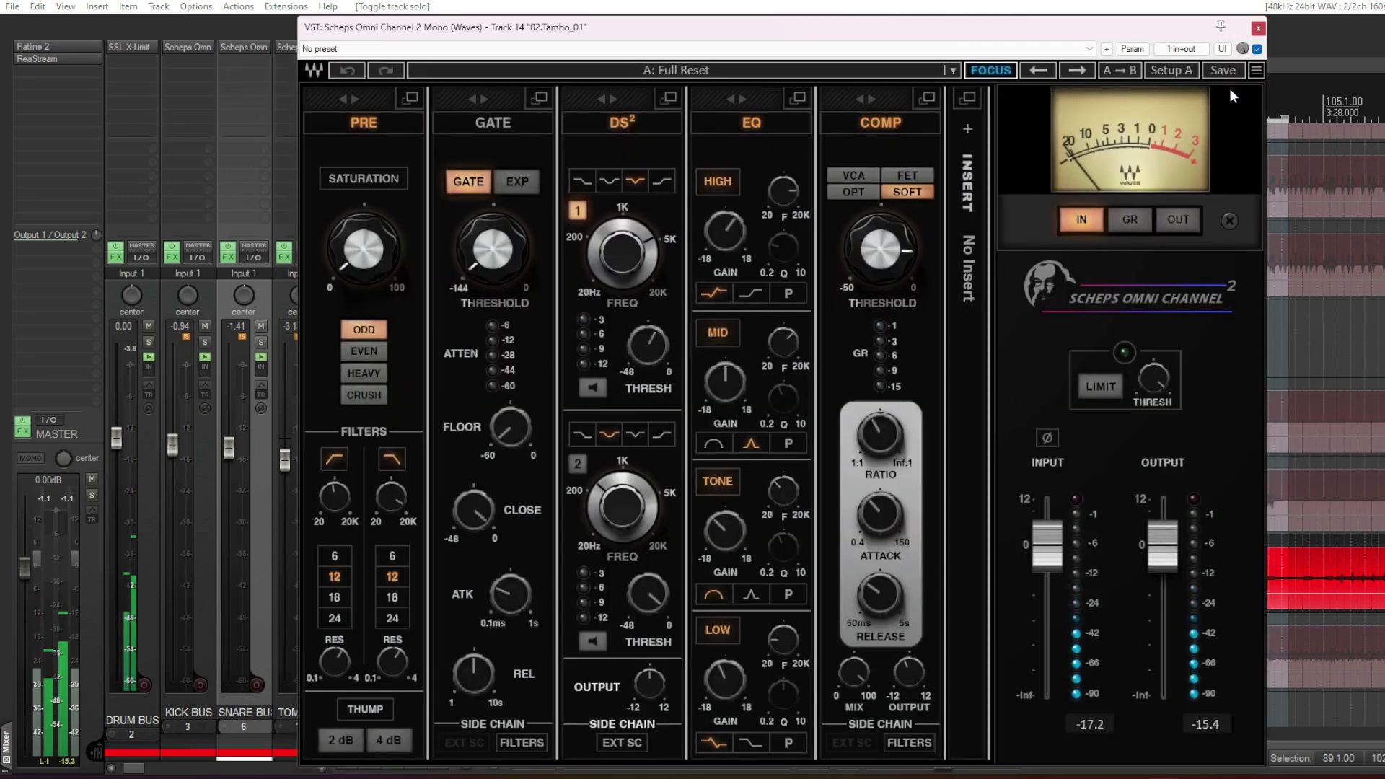
pyautogui.click(1258, 48)
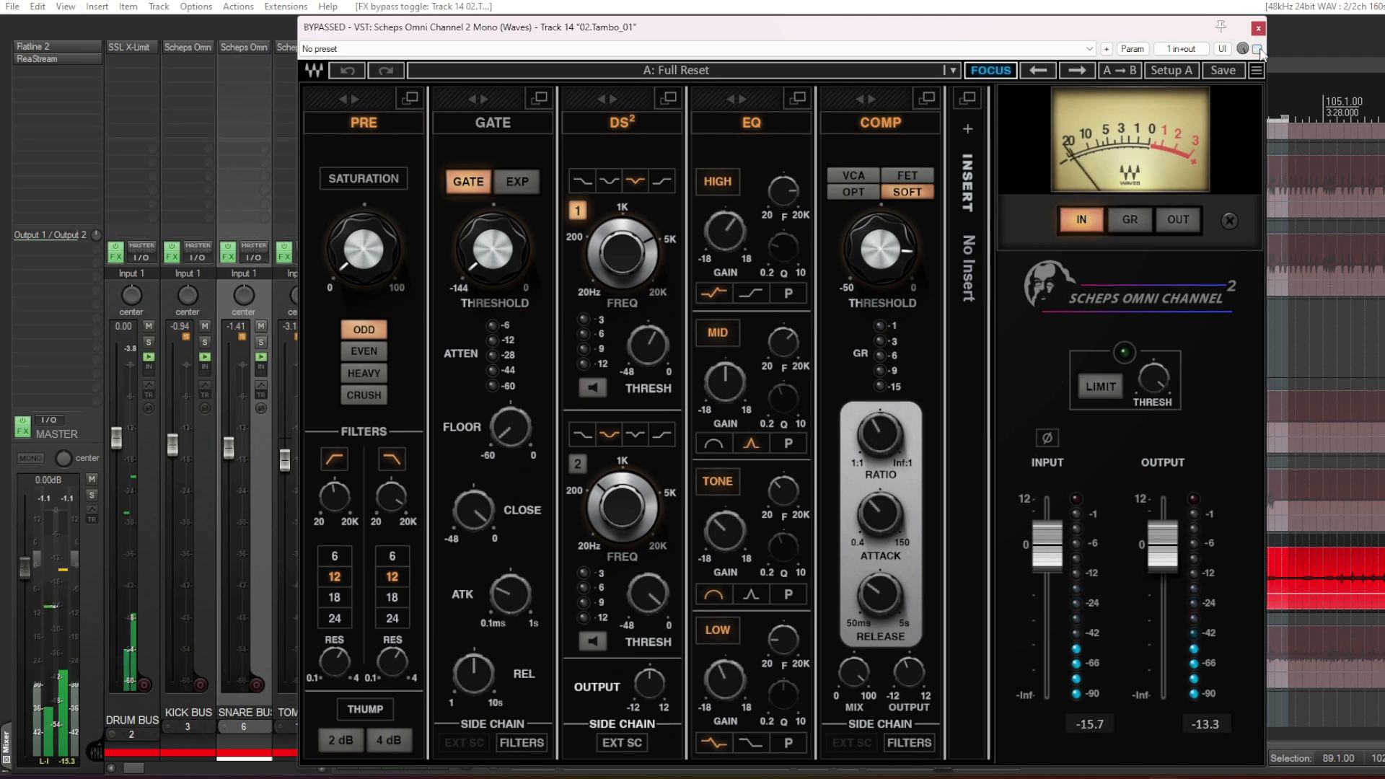
pyautogui.click(1257, 48)
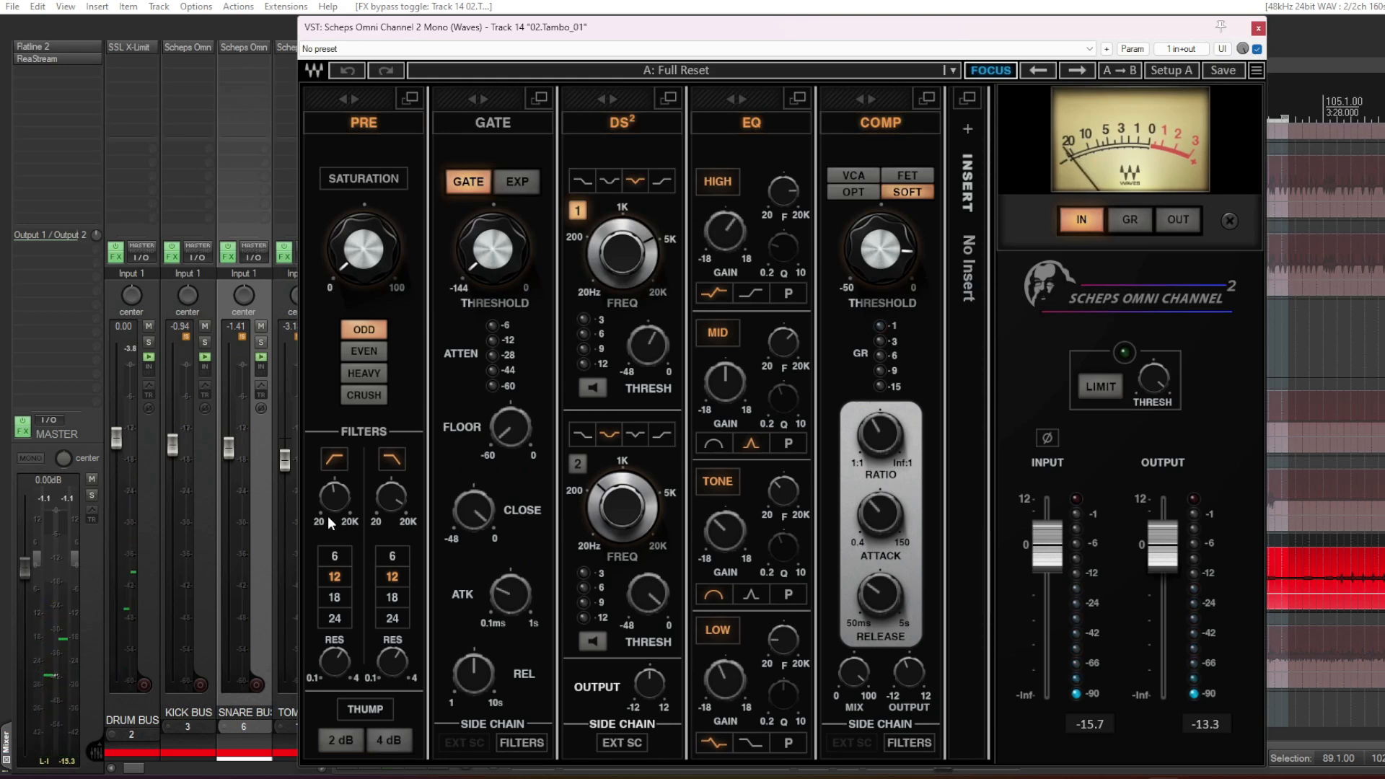
# - Check the tambourine's high-pass filter and briefly monitor the first DS² band on its own, turning the listen mode off again
pyautogui.moveTo(337, 498)
pyautogui.press('space')
pyautogui.click(592, 388)
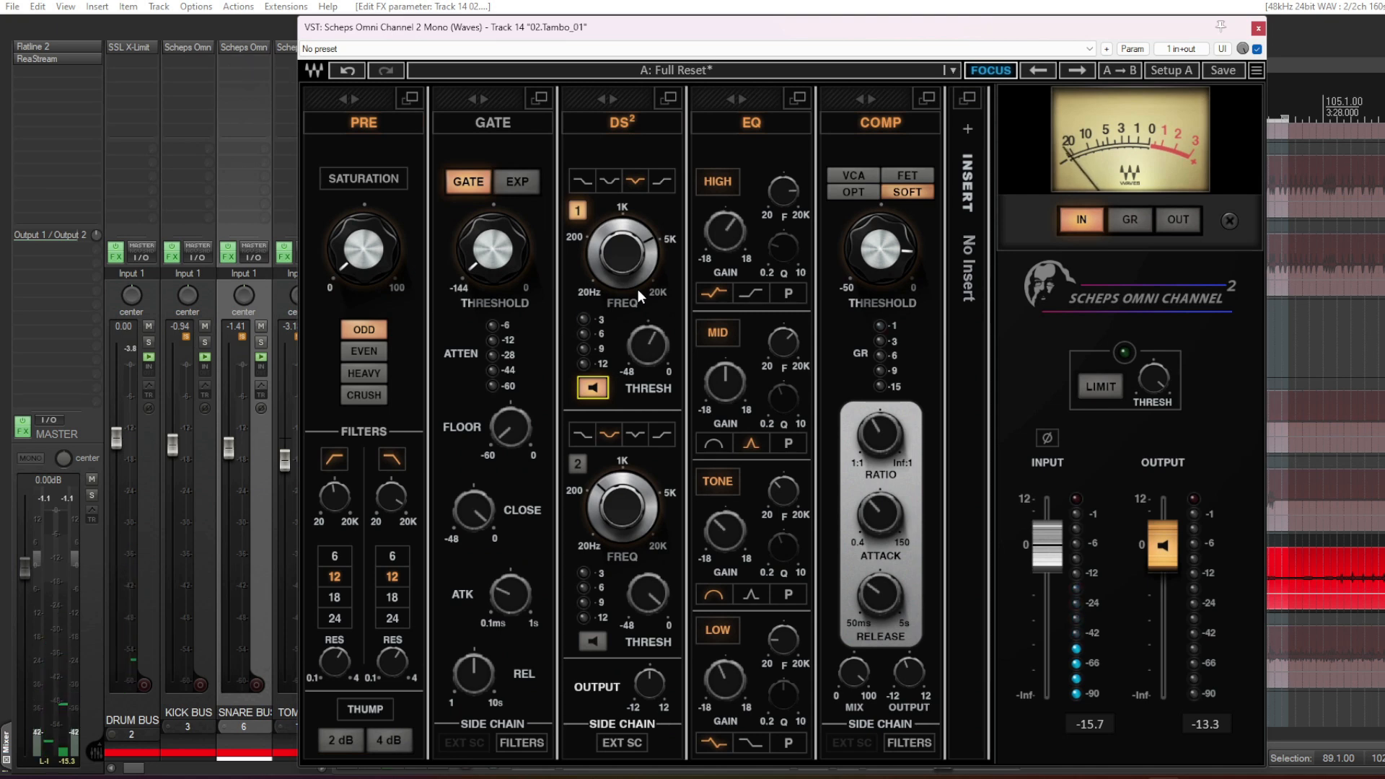
pyautogui.click(592, 388)
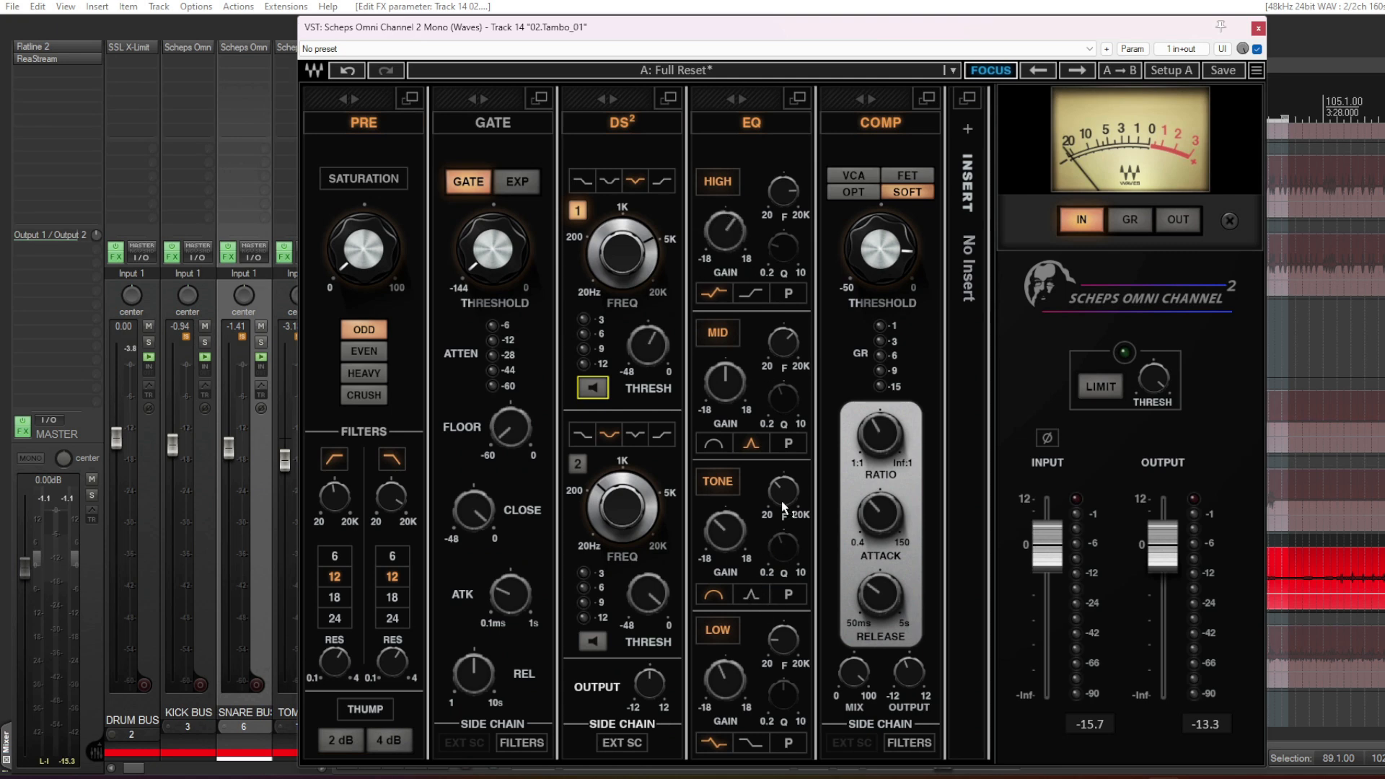
# - Examine the tambourine's tone and low-band EQ settings, and close its Scheps Omni Channel
pyautogui.moveTo(784, 496)
pyautogui.moveTo(787, 639)
pyautogui.moveTo(732, 676)
pyautogui.click(1259, 27)
# - Open the 08.Hat_01 Scheps Omni Channel and examine its high-pass filter, high-band gain and mid-band frequency
pyautogui.scroll(-2, 615, 418)
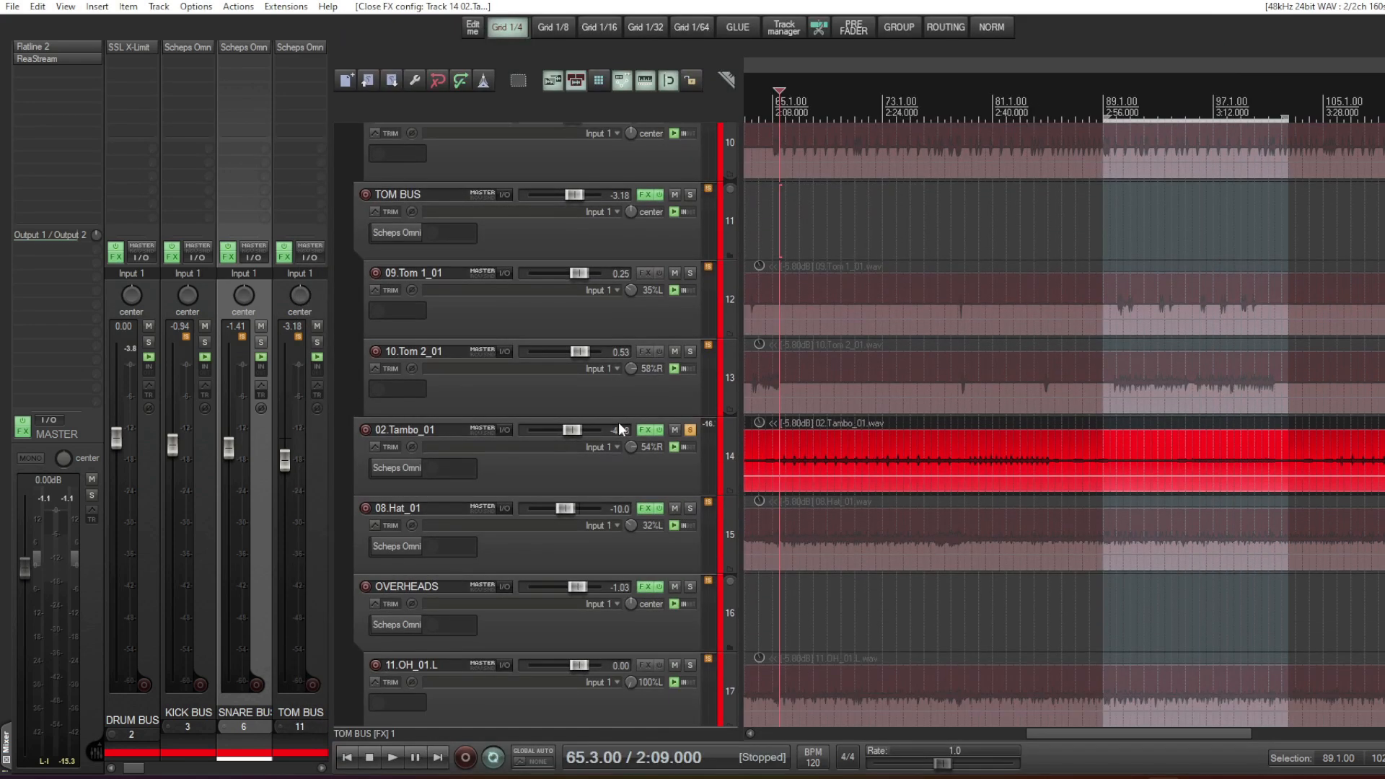
pyautogui.click(390, 540)
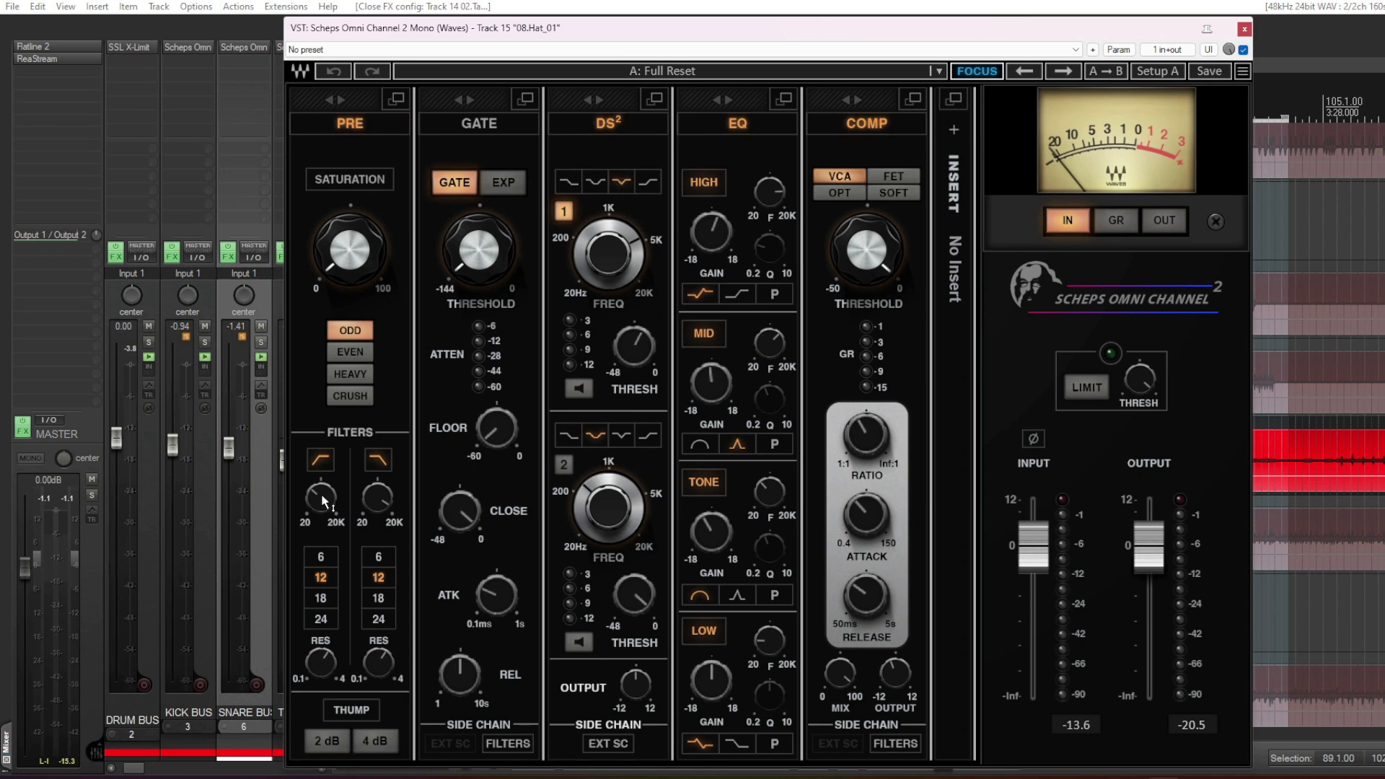
pyautogui.moveTo(322, 499)
pyautogui.moveTo(718, 233)
pyautogui.moveTo(776, 350)
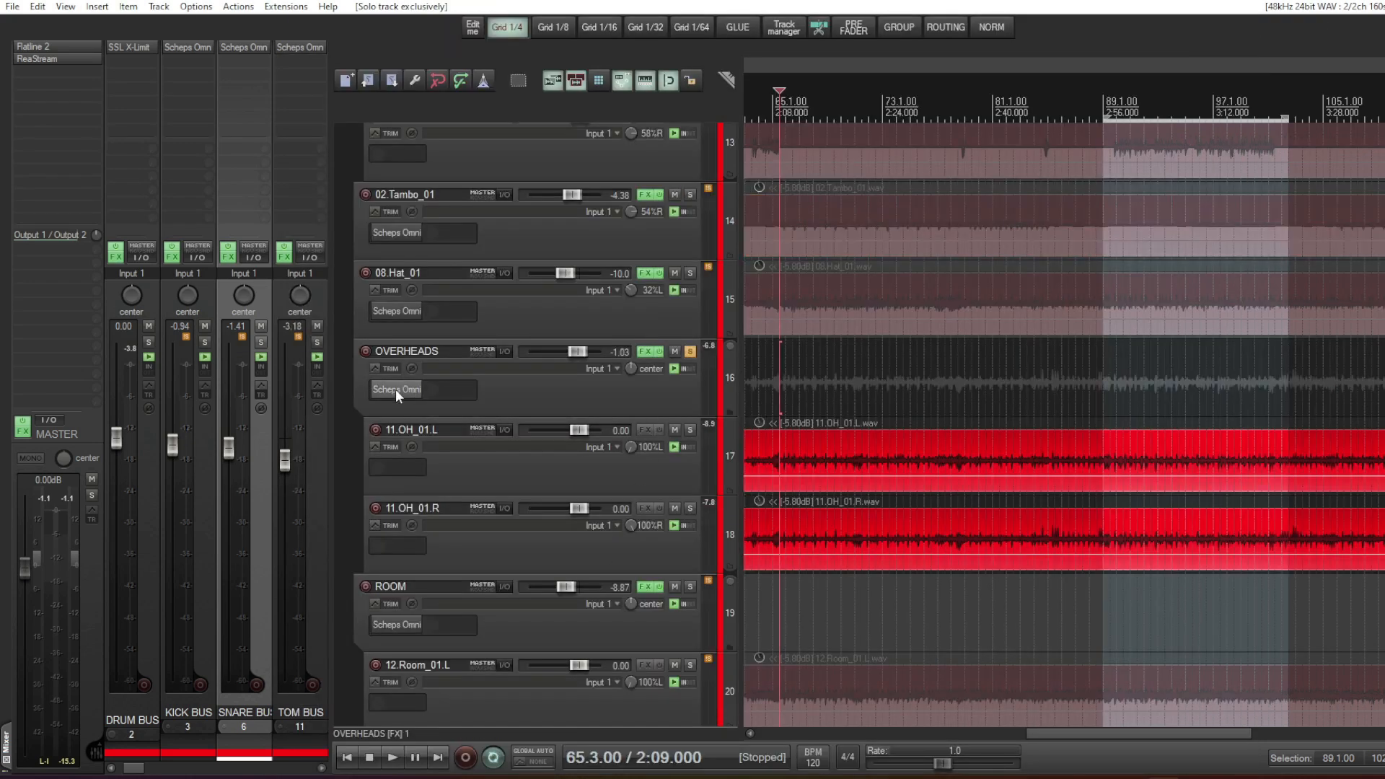
# - Open the OVERHEADS Scheps Omni Channel and compare it bypassed and active during playback, leaving it active
pyautogui.click(396, 391)
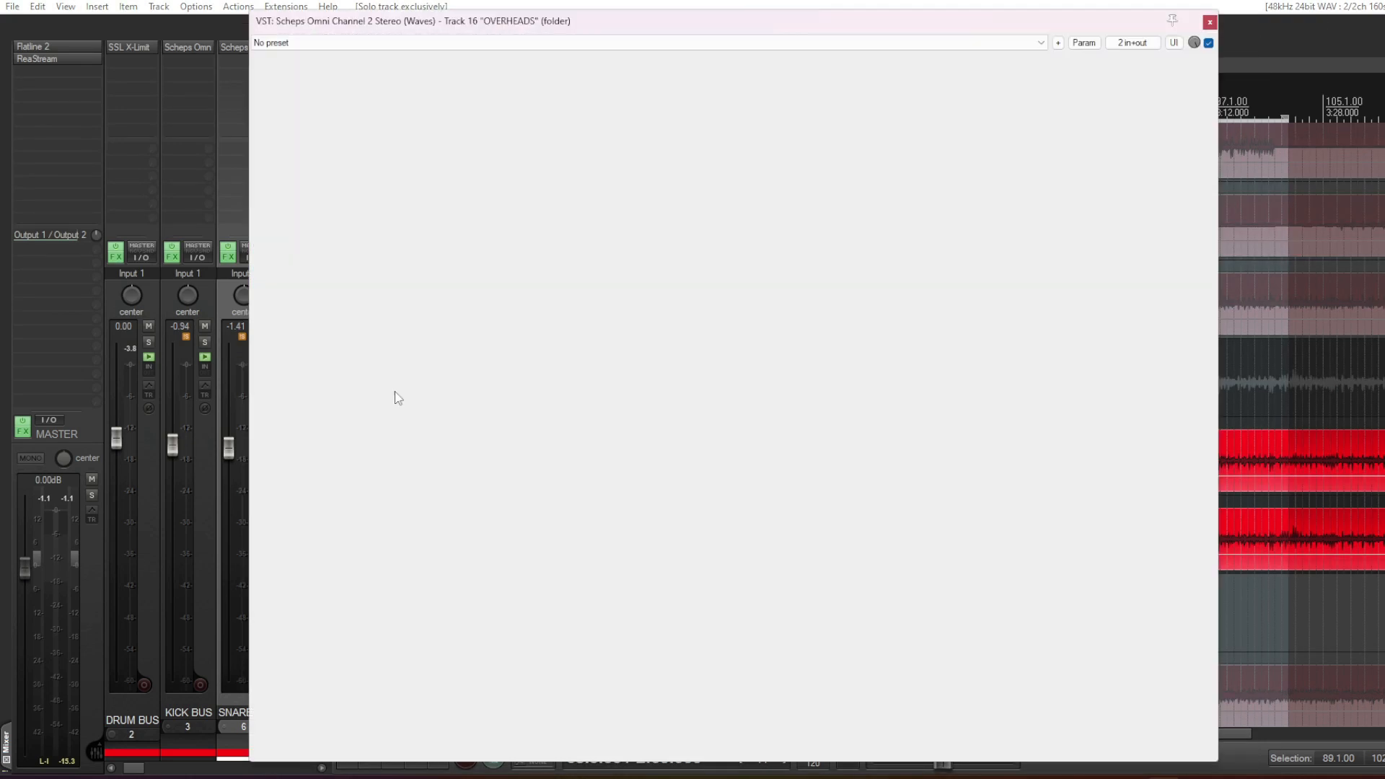
pyautogui.click(1209, 42)
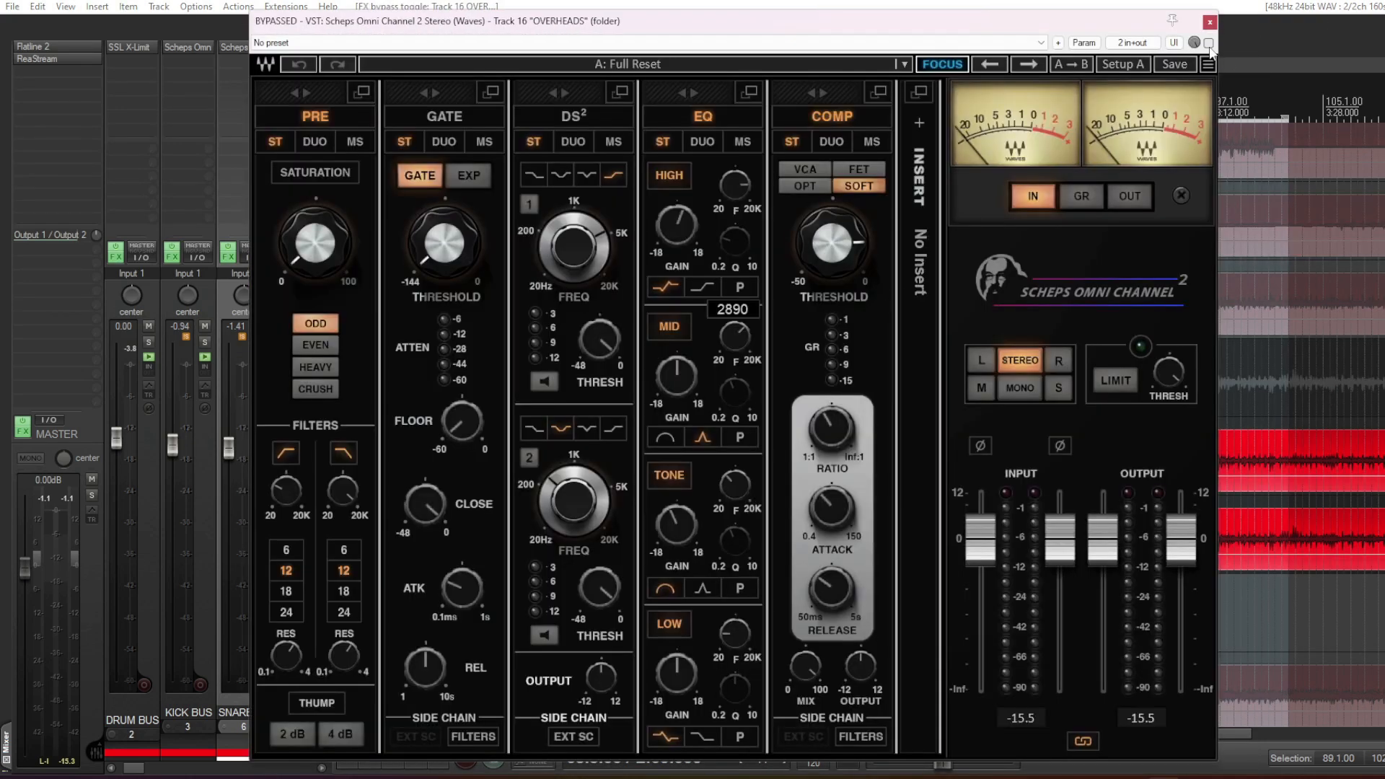
pyautogui.press('space')
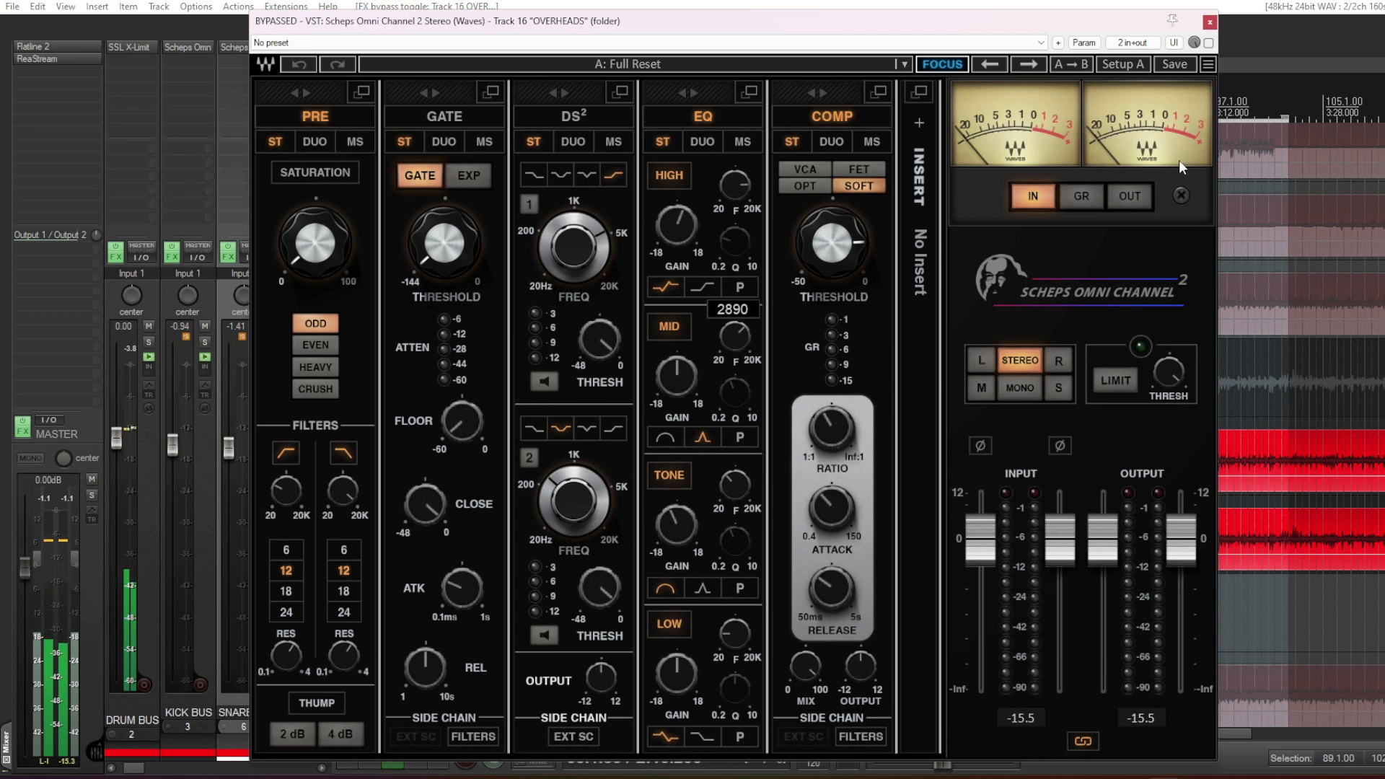
pyautogui.click(1209, 42)
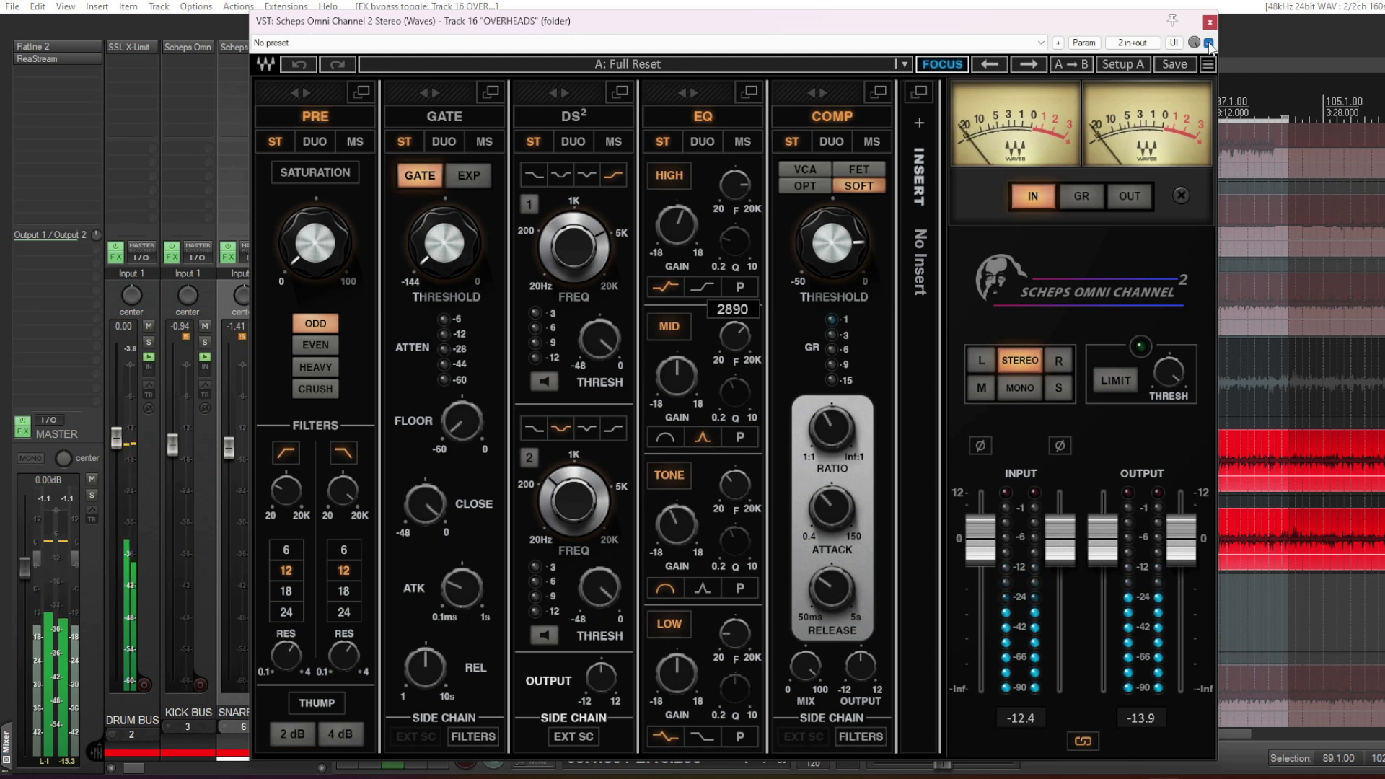
pyautogui.click(1210, 43)
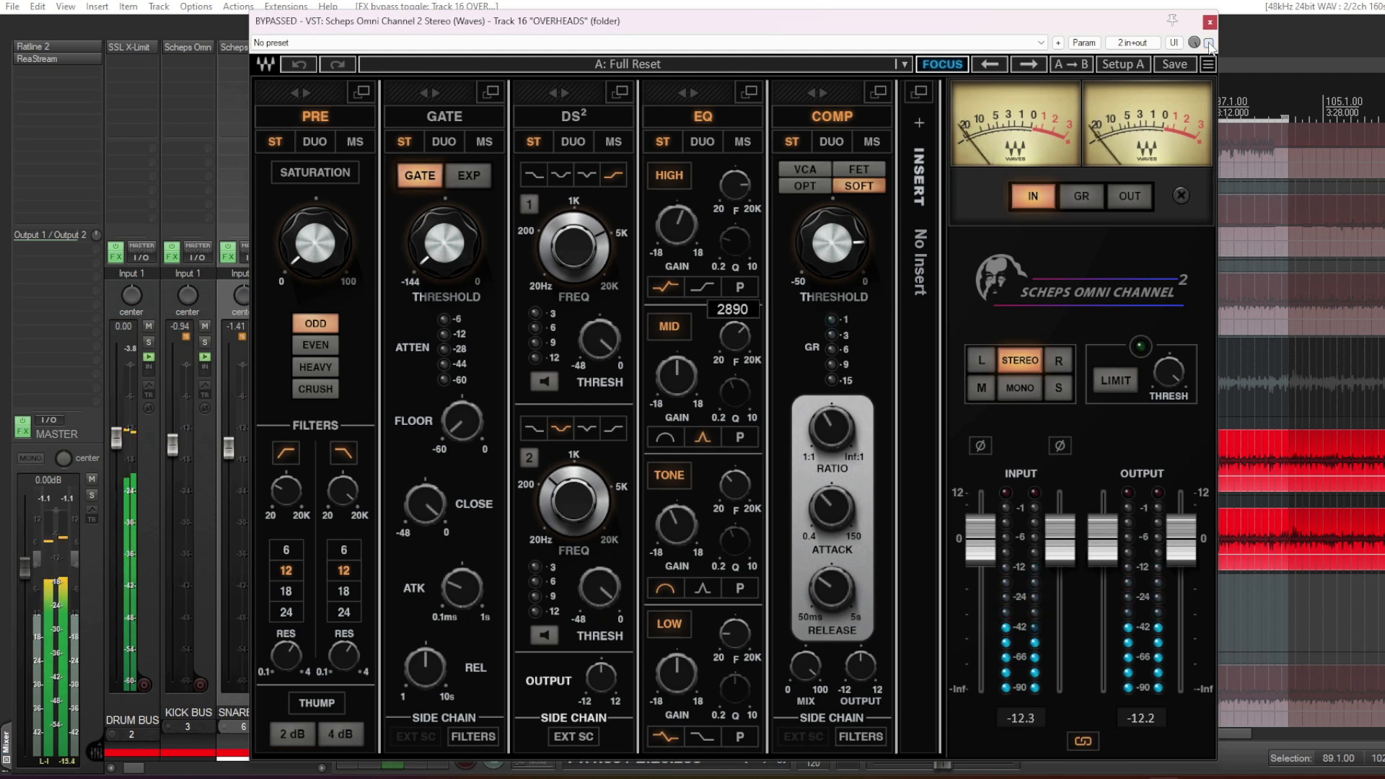
pyautogui.click(1209, 43)
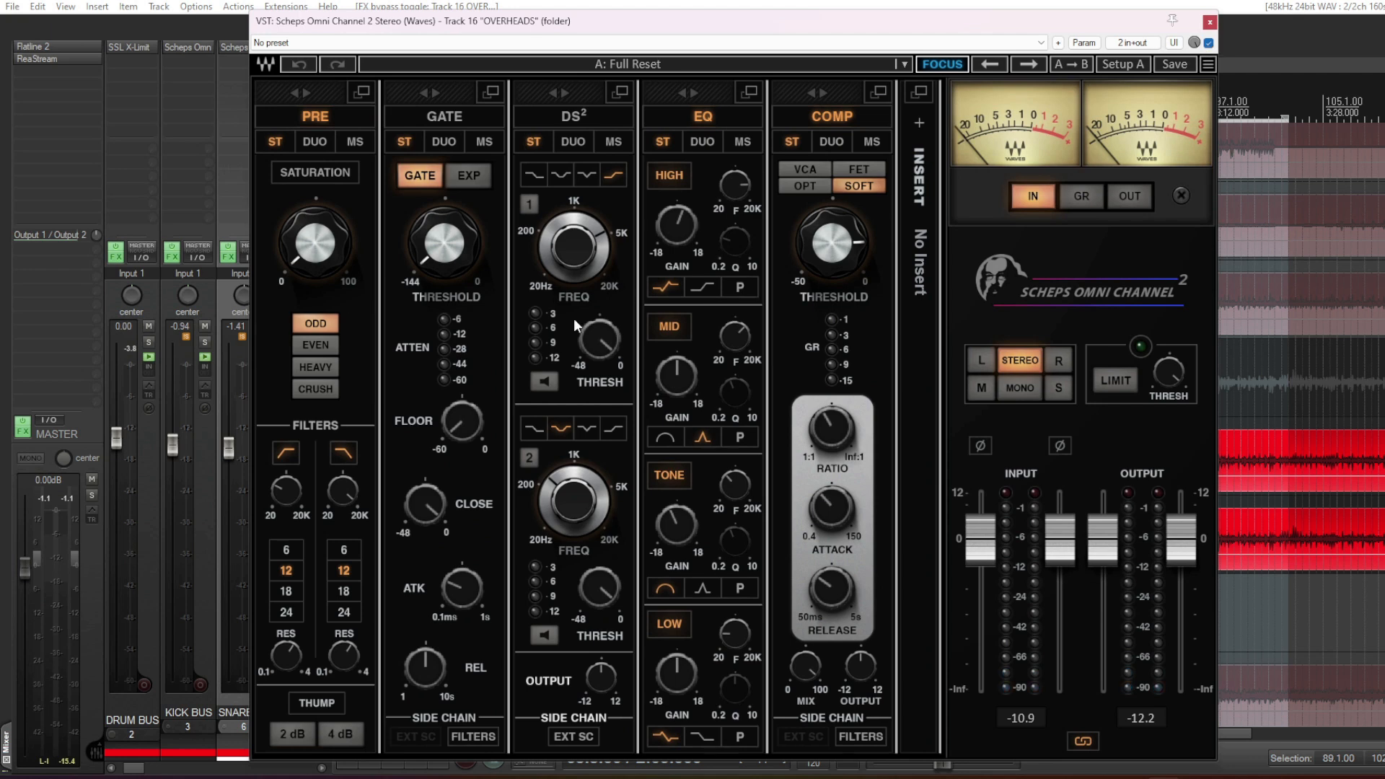
# - Examine the OVERHEADS high-pass filter, high-band gain and tone-band EQ settings, and close the plugin
pyautogui.moveTo(279, 495)
pyautogui.moveTo(680, 231)
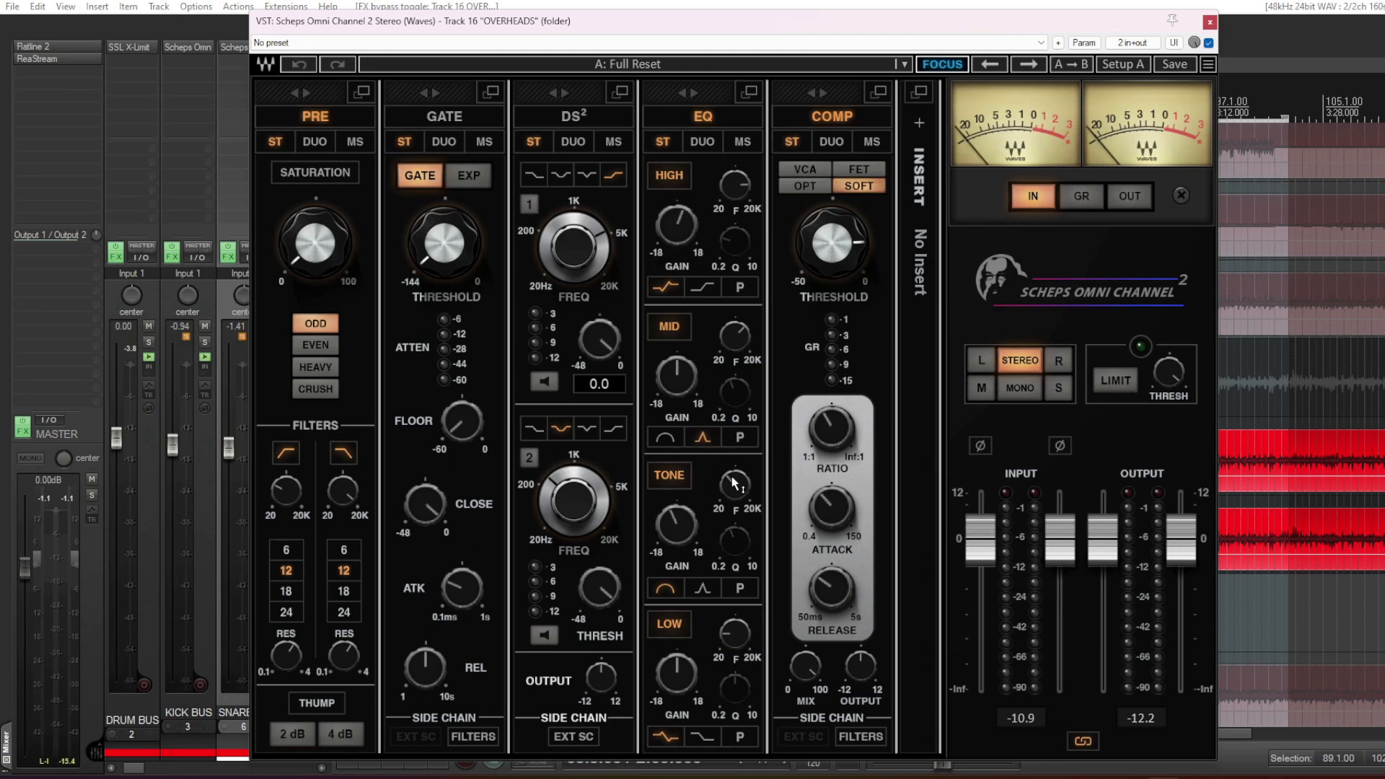
pyautogui.moveTo(735, 484)
pyautogui.moveTo(674, 529)
pyautogui.press('space')
pyautogui.click(1210, 23)
# - Open the ROOM Scheps Omni Channel and repeatedly compare it bypassed and active during playback, leaving it active
pyautogui.scroll(-12, 627, 495)
pyautogui.scroll(3, 655, 473)
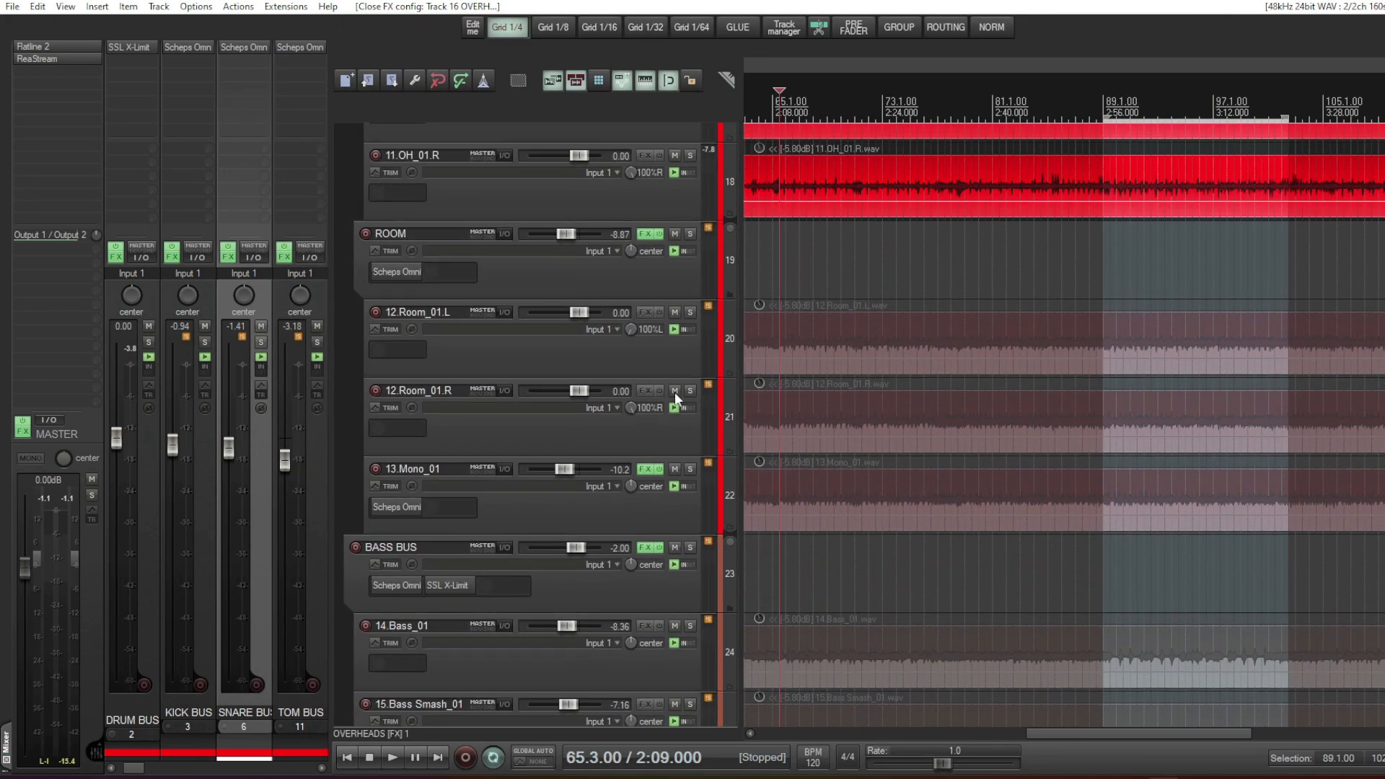
pyautogui.click(424, 272)
pyautogui.click(1272, 50)
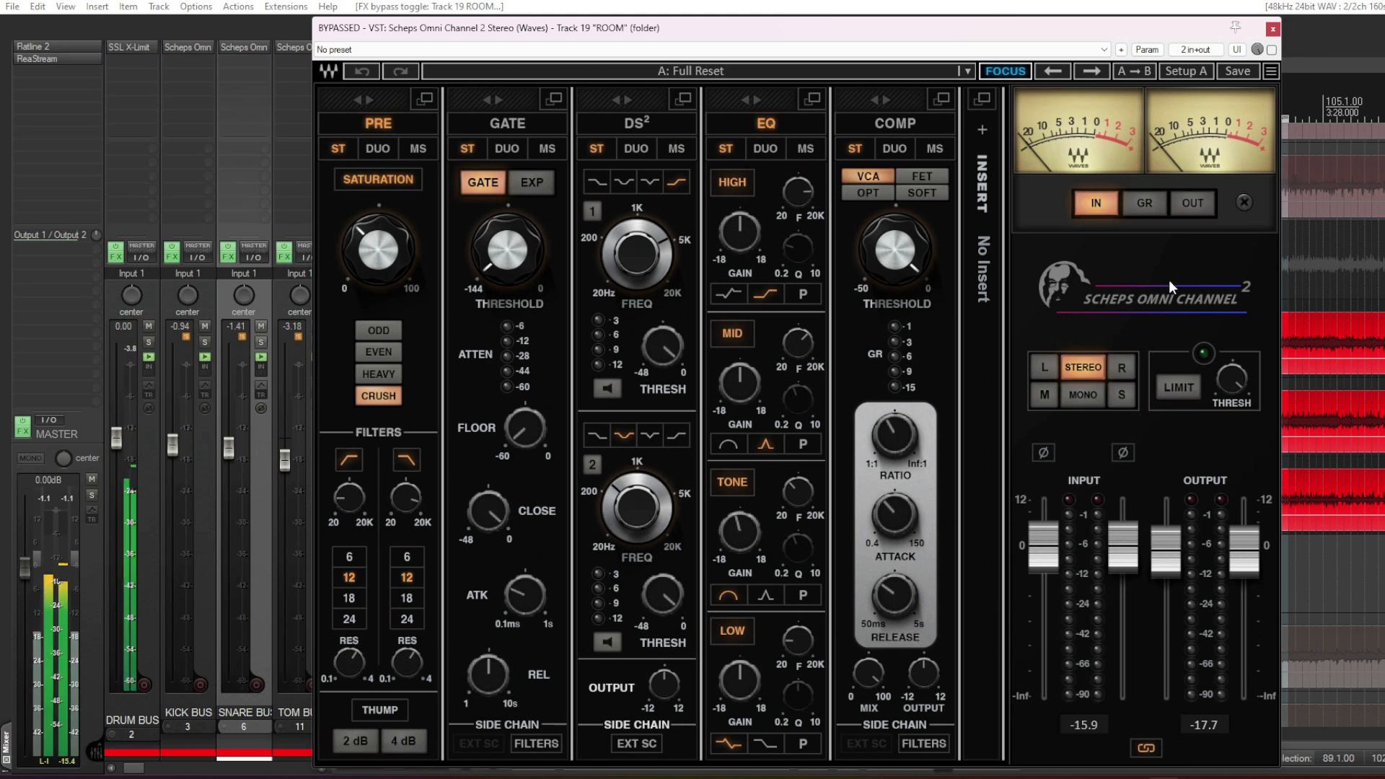
pyautogui.click(1271, 50)
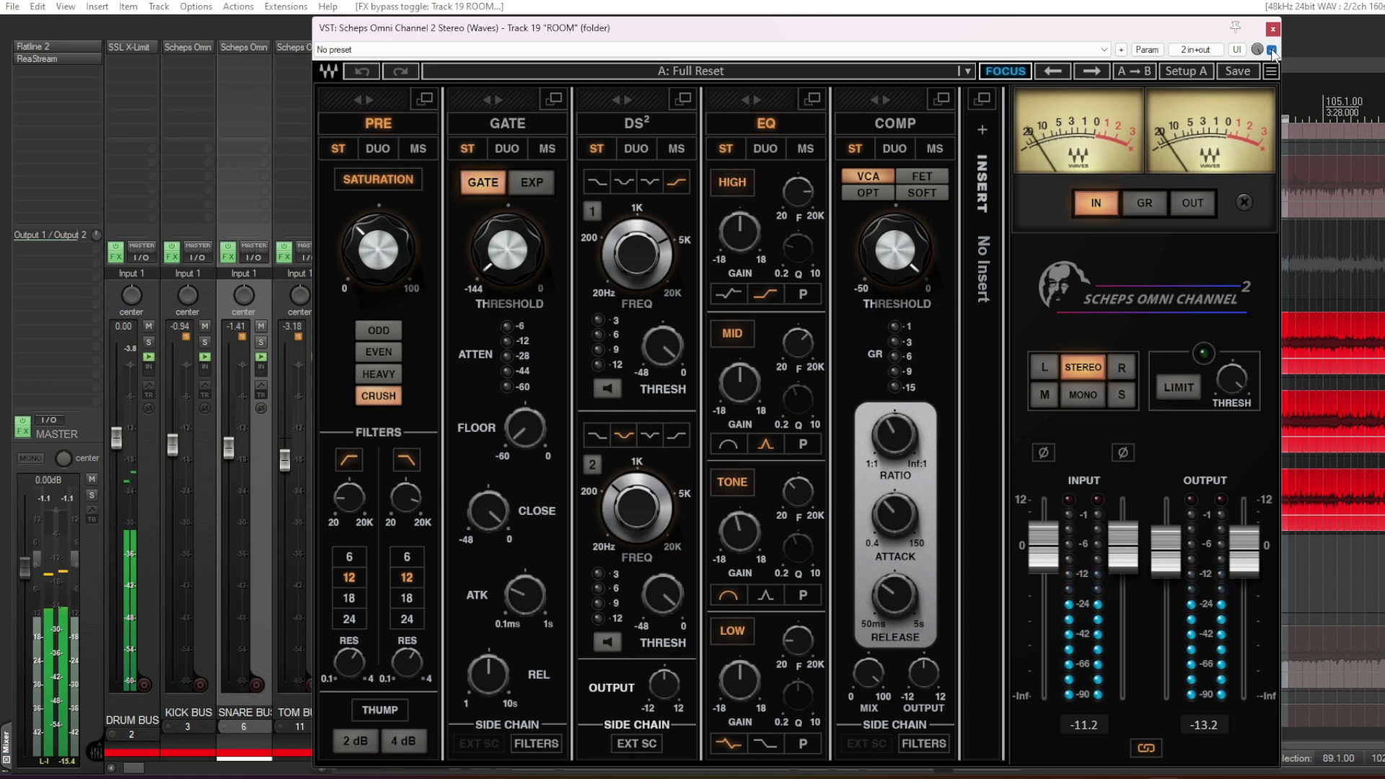
pyautogui.click(1271, 50)
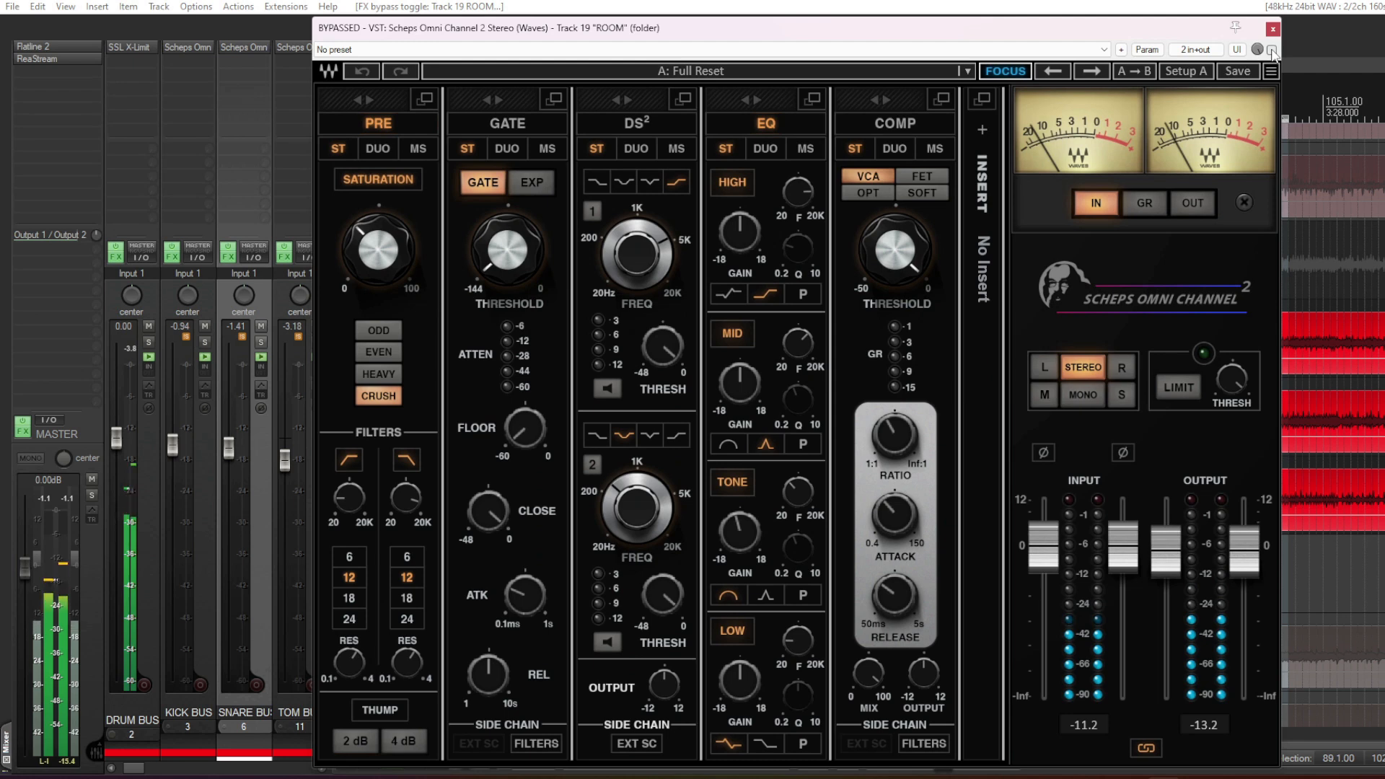
pyautogui.click(1272, 49)
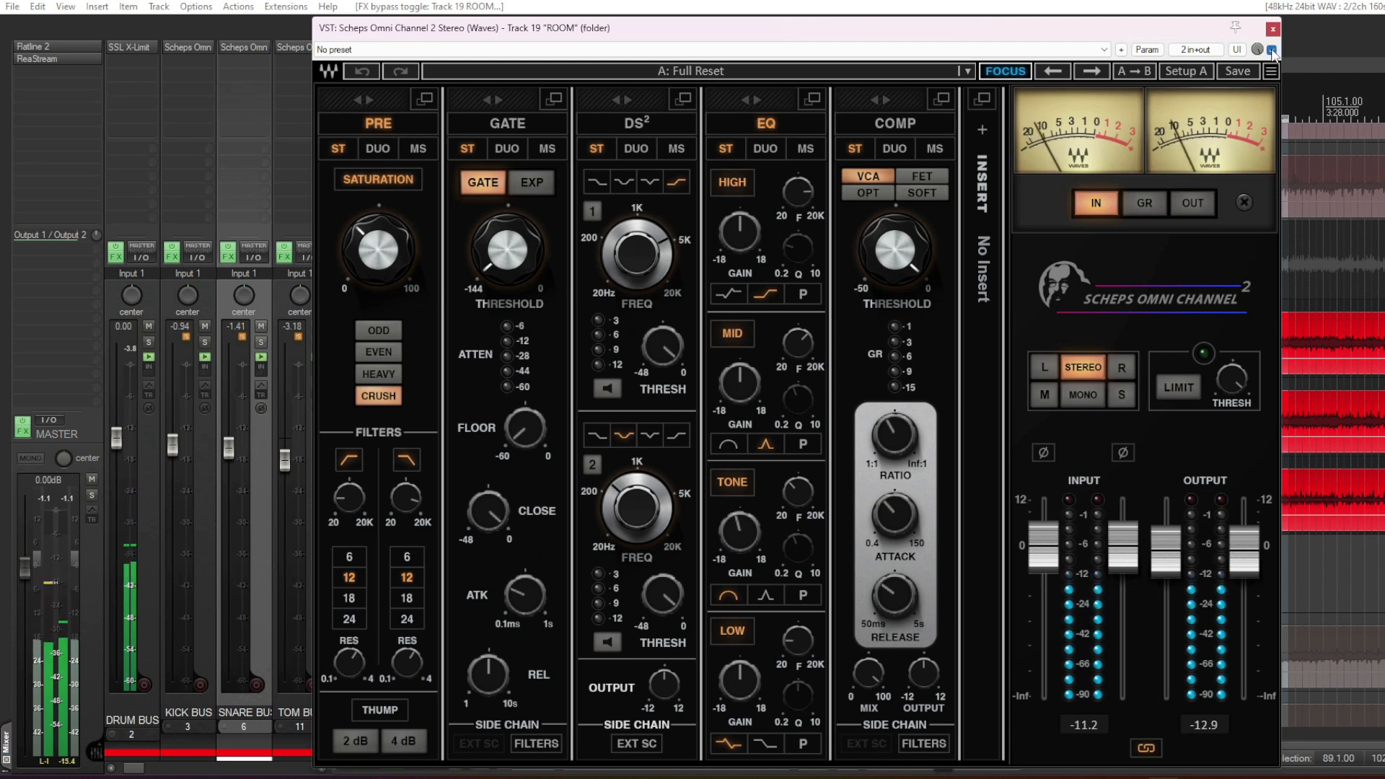
pyautogui.click(1272, 50)
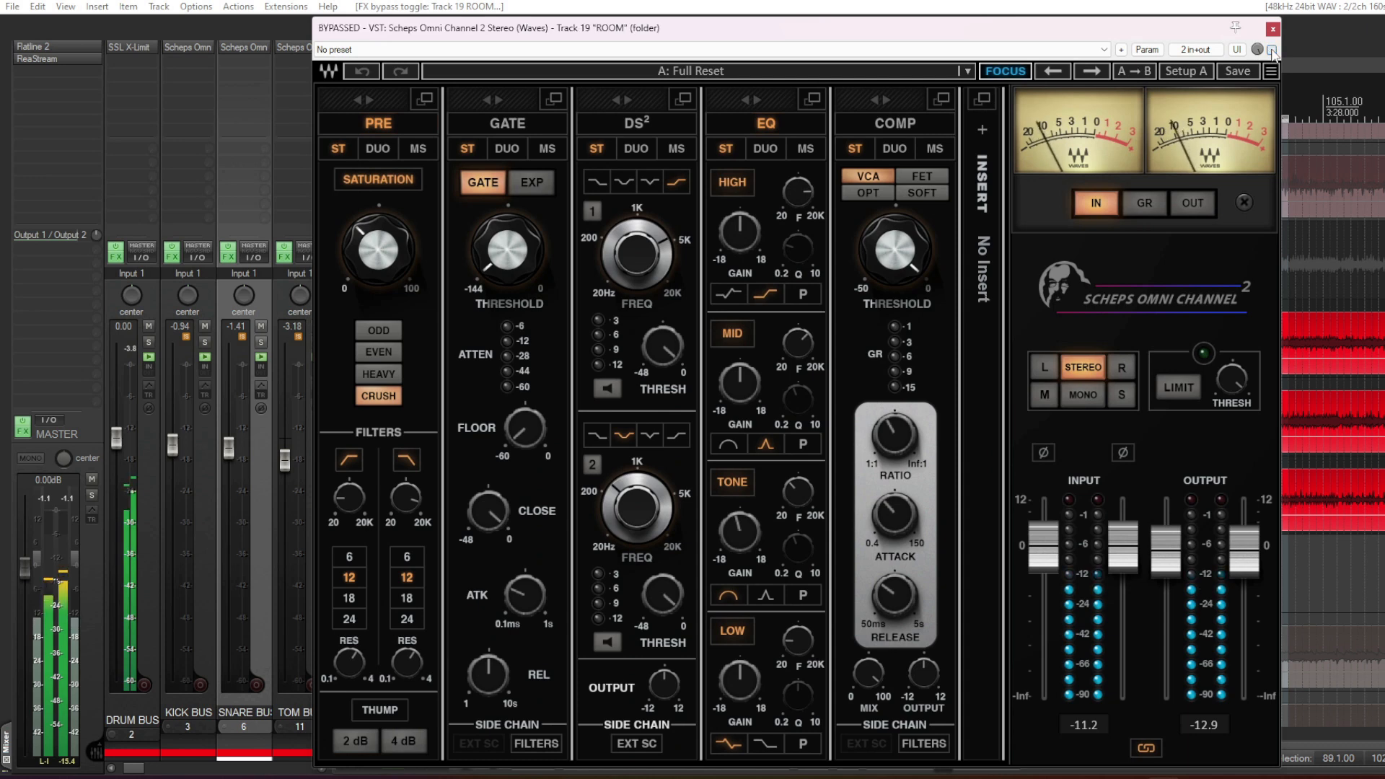
pyautogui.click(1271, 49)
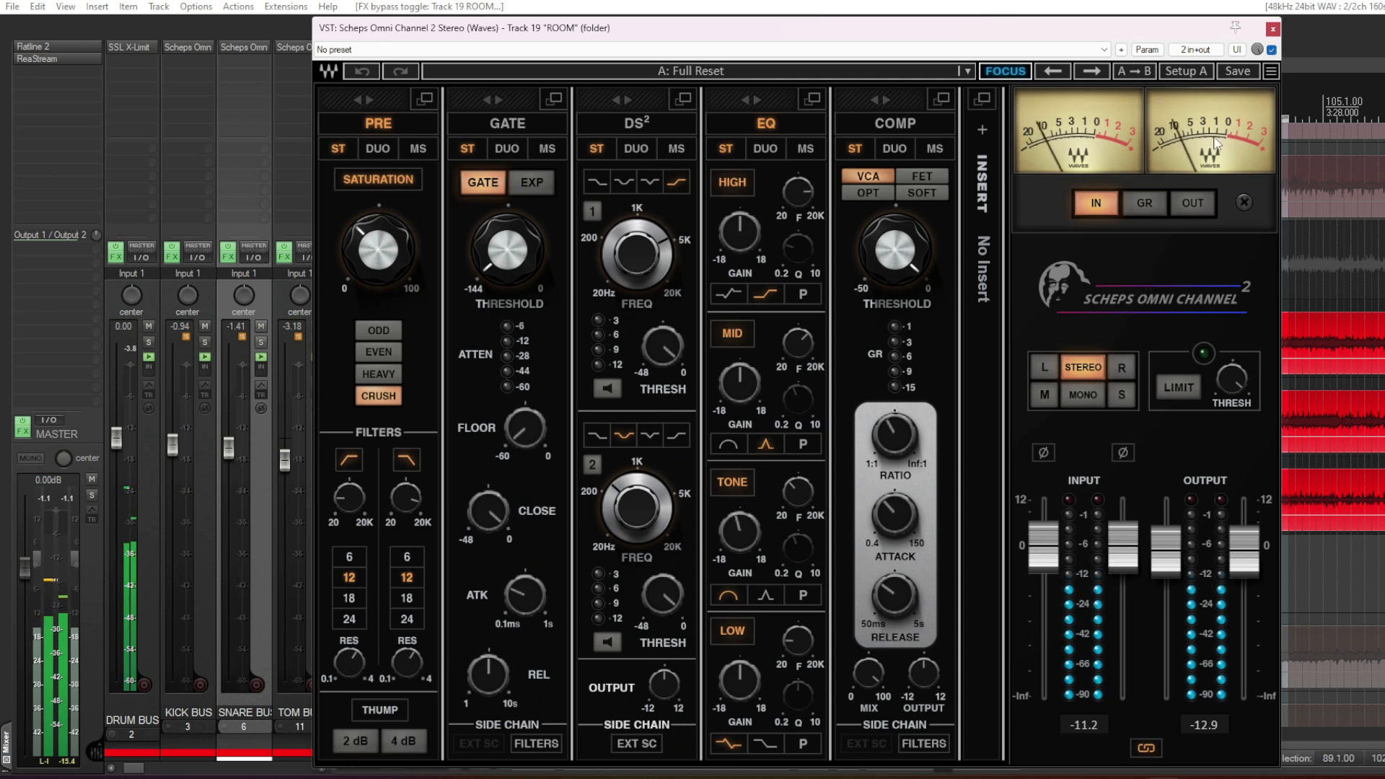
pyautogui.click(1271, 49)
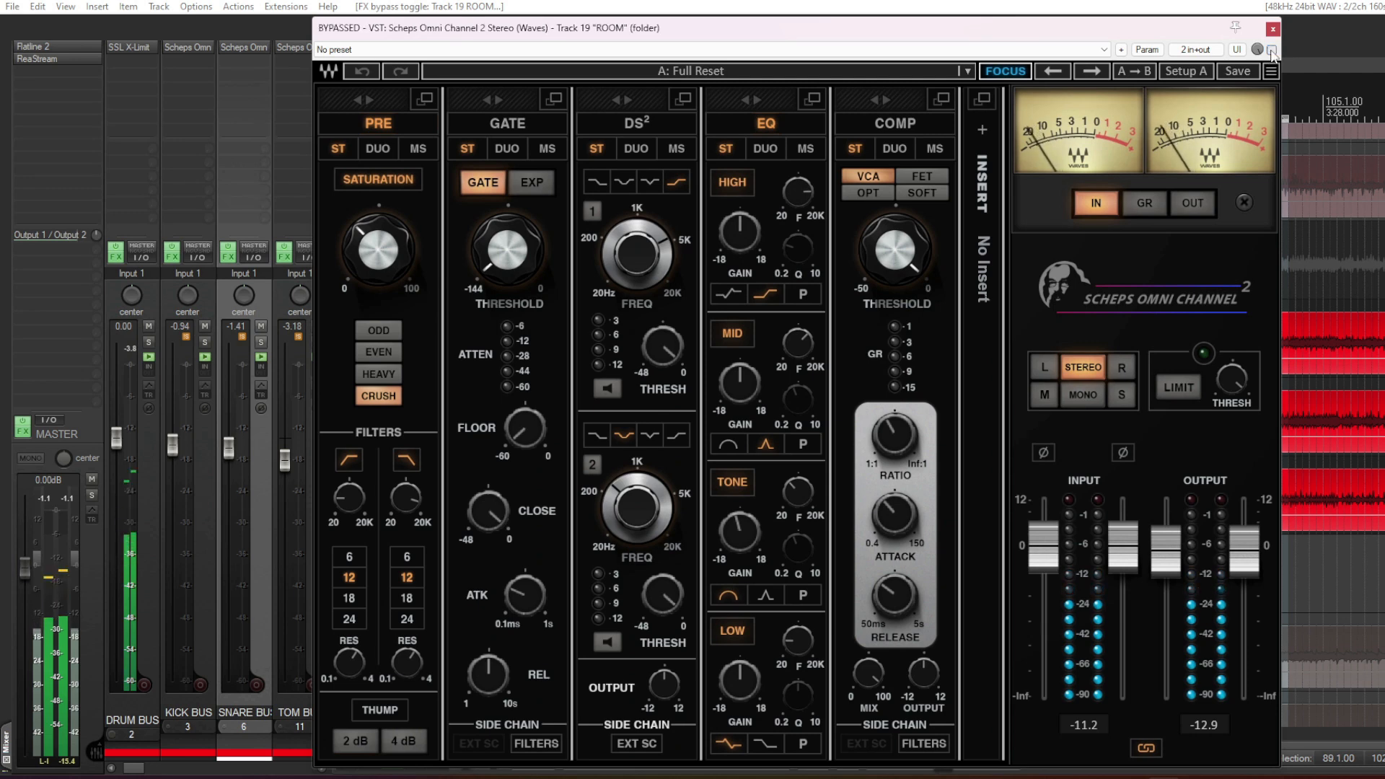
pyautogui.click(1271, 50)
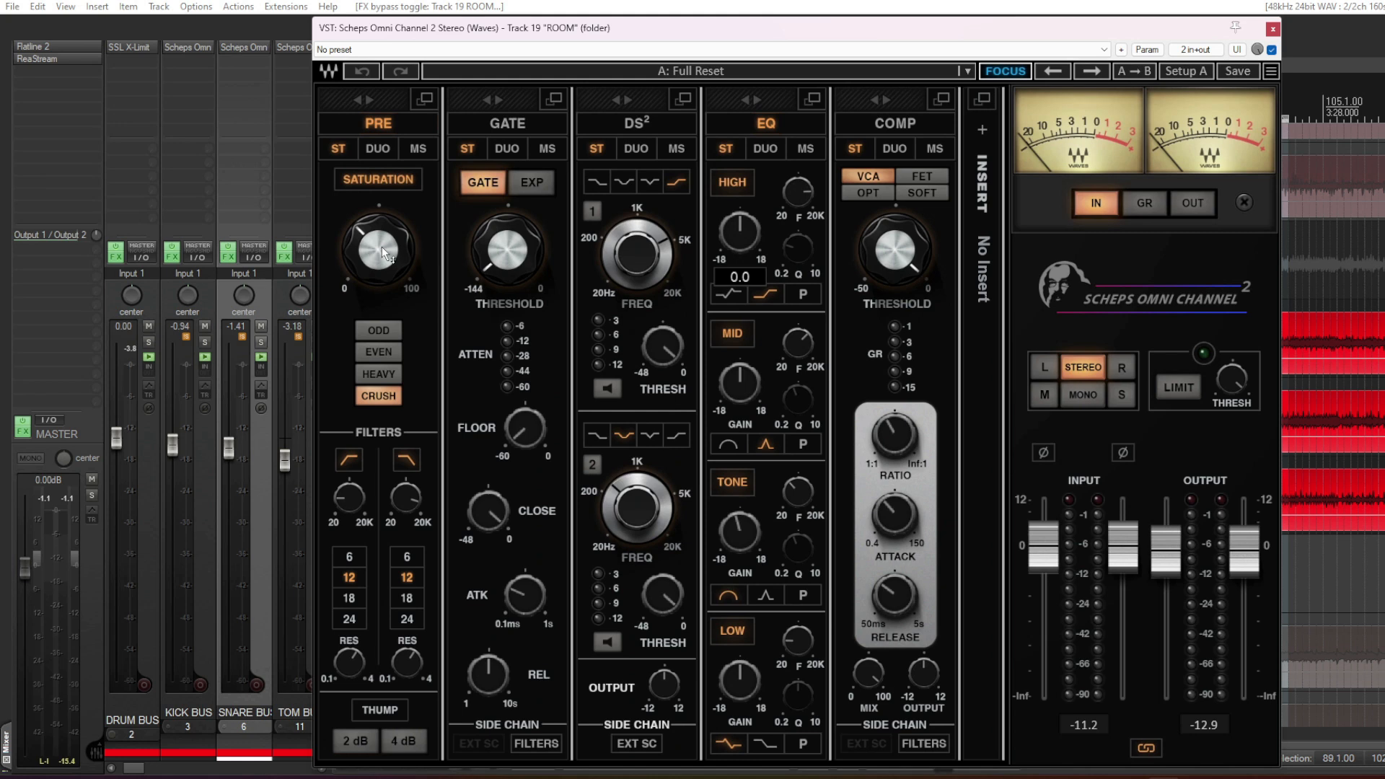
# - Compare the ROOM channel's CRUSH saturation switched off and on during playback, leaving it on and stopping playback
pyautogui.click(387, 183)
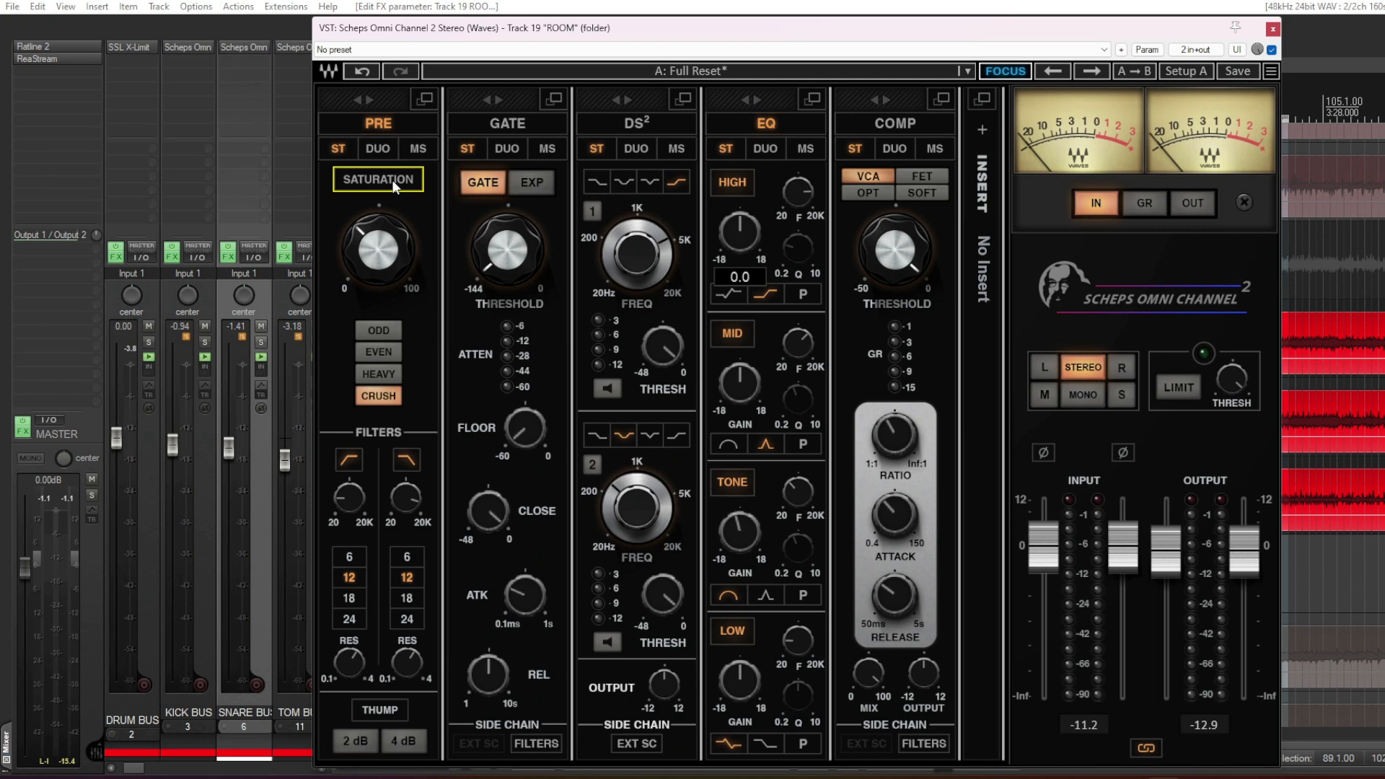
pyautogui.press('space')
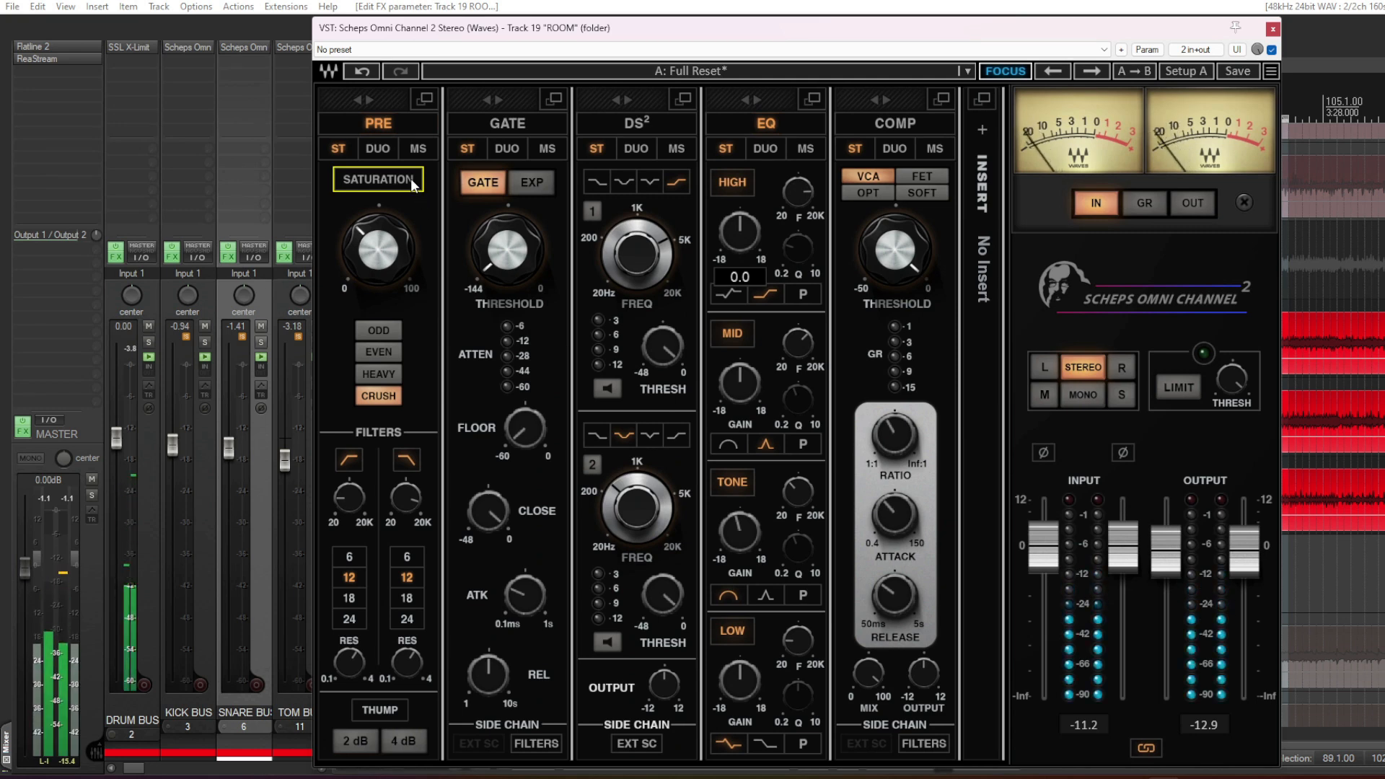
pyautogui.click(410, 179)
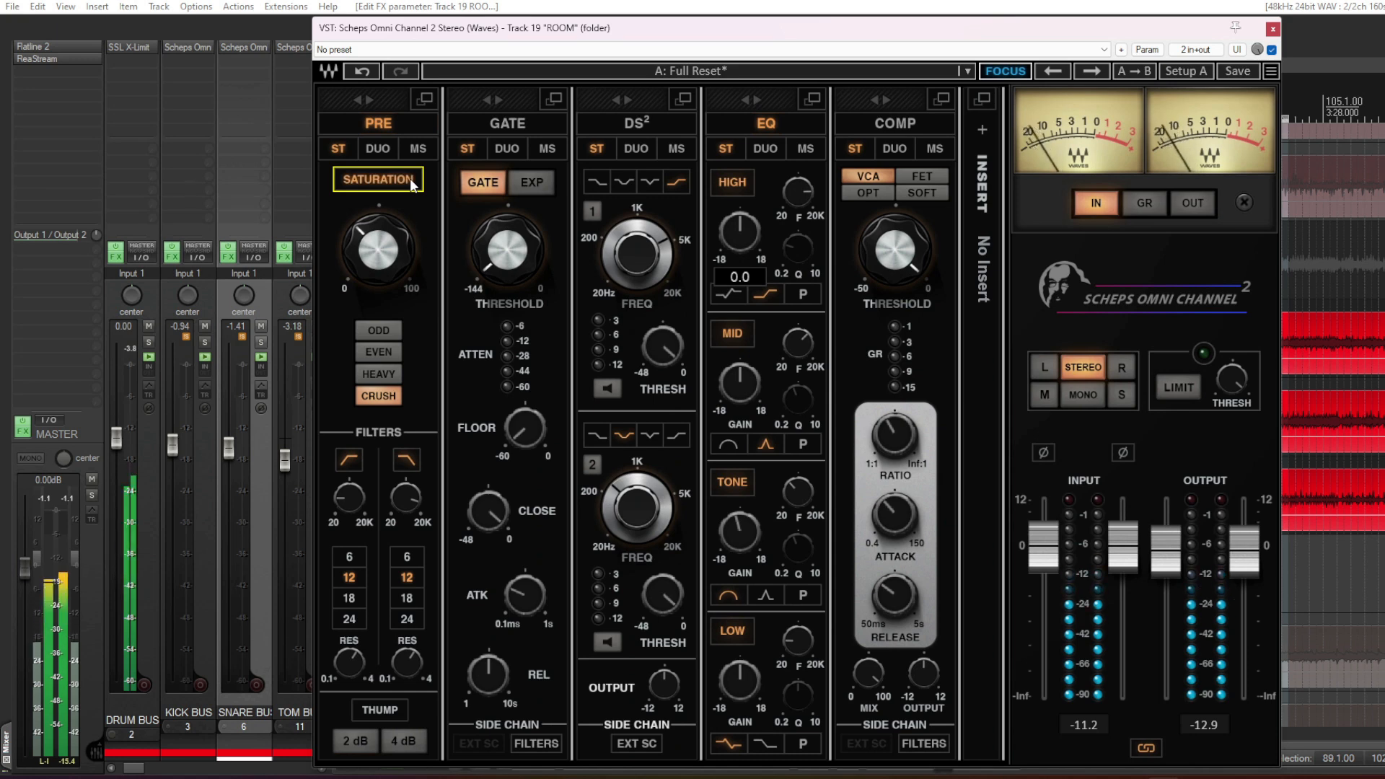
pyautogui.click(412, 182)
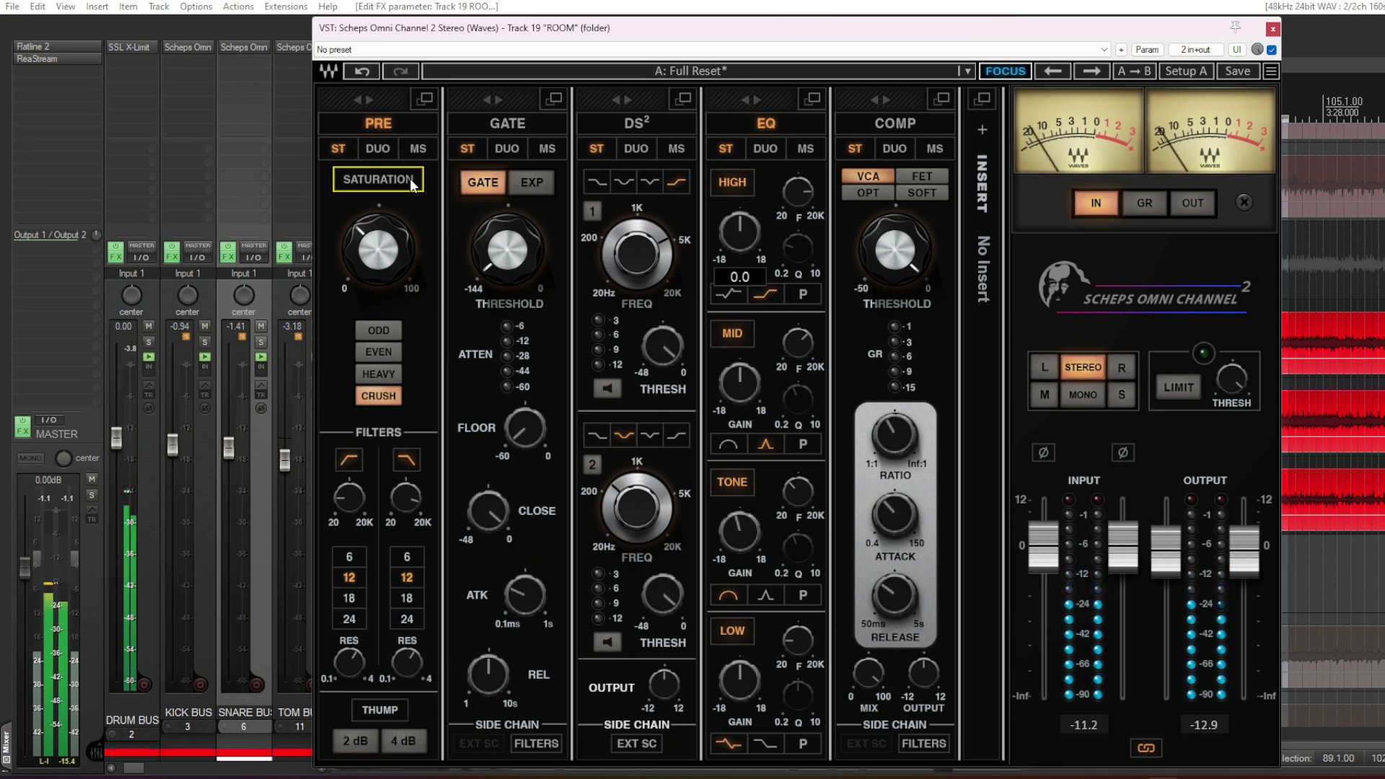
pyautogui.click(410, 179)
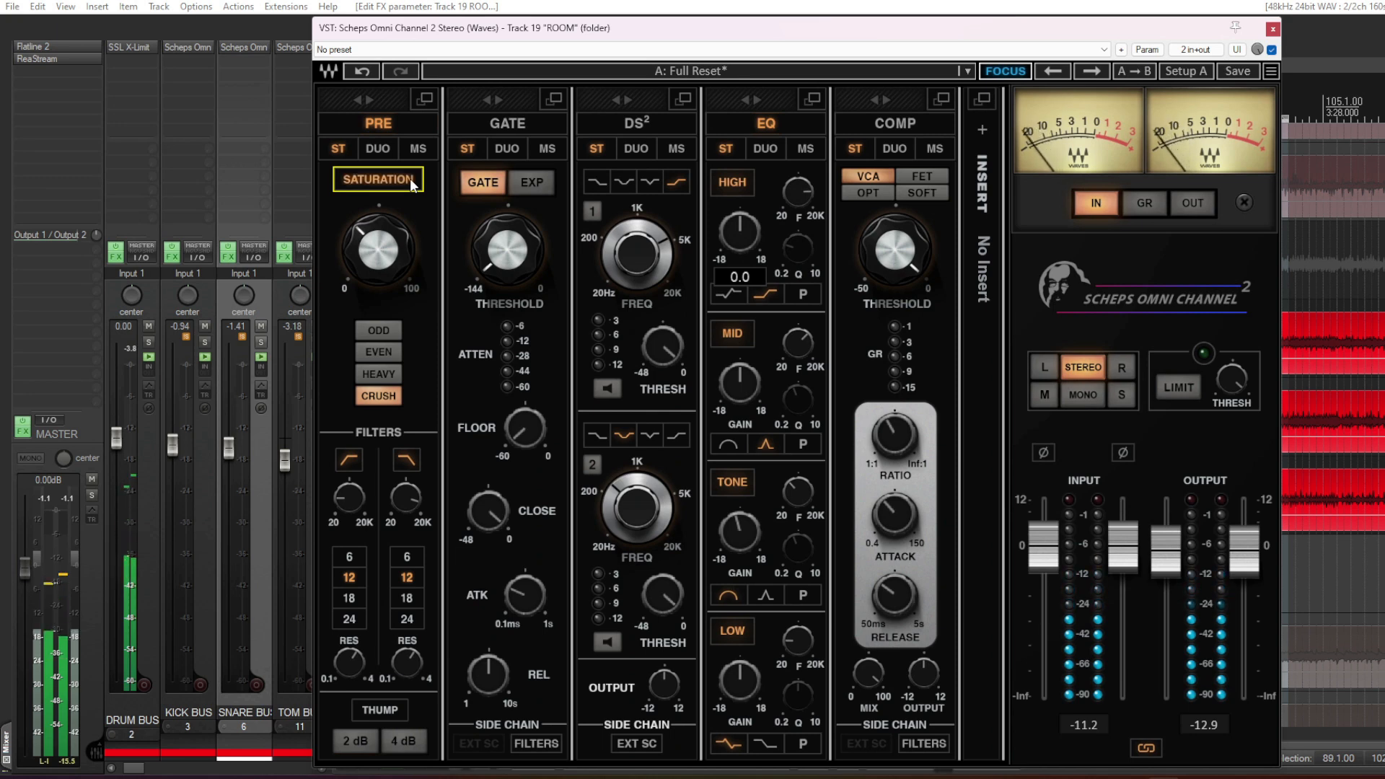
pyautogui.press('space')
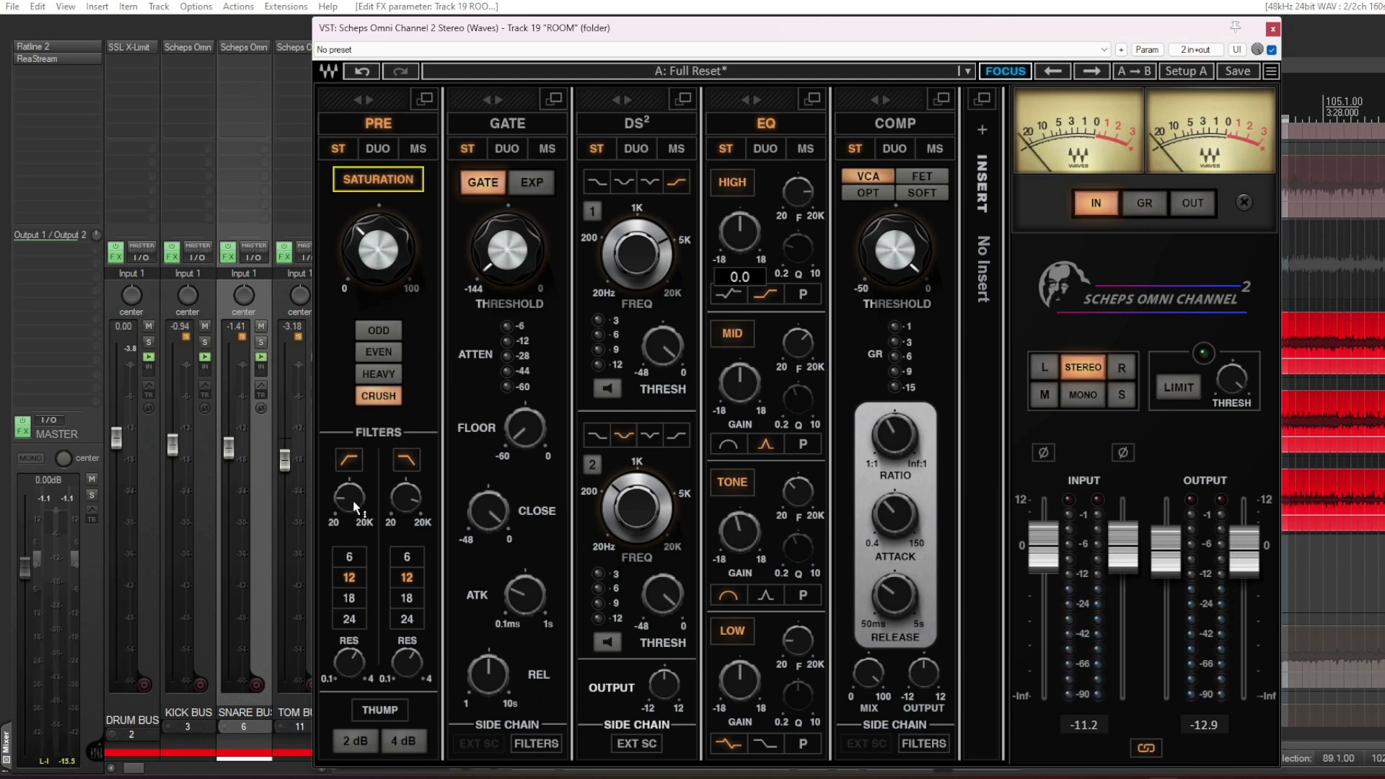
# - Examine the ROOM high-pass filter frequency and the tone-band gain and frequency, and close the plugin
pyautogui.moveTo(353, 500)
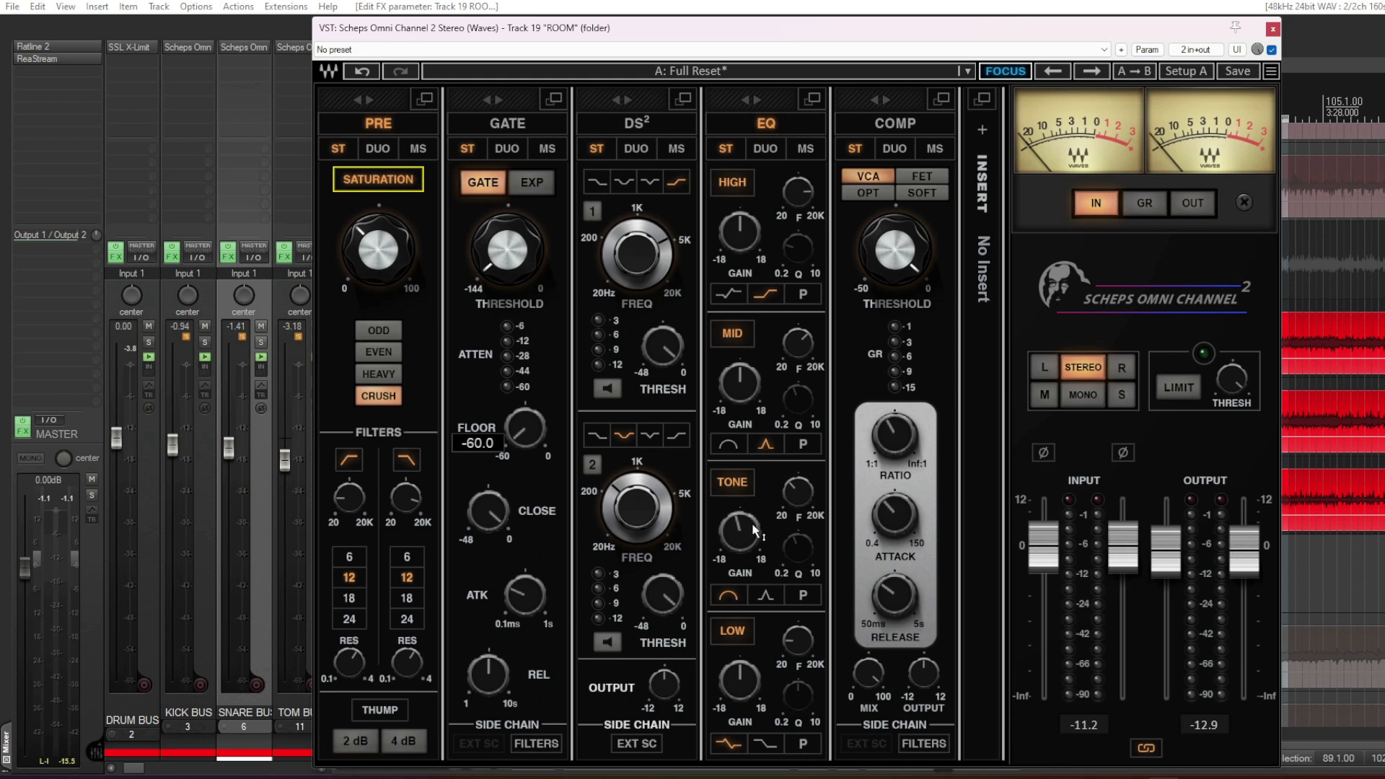
pyautogui.moveTo(747, 529)
pyautogui.click(797, 491)
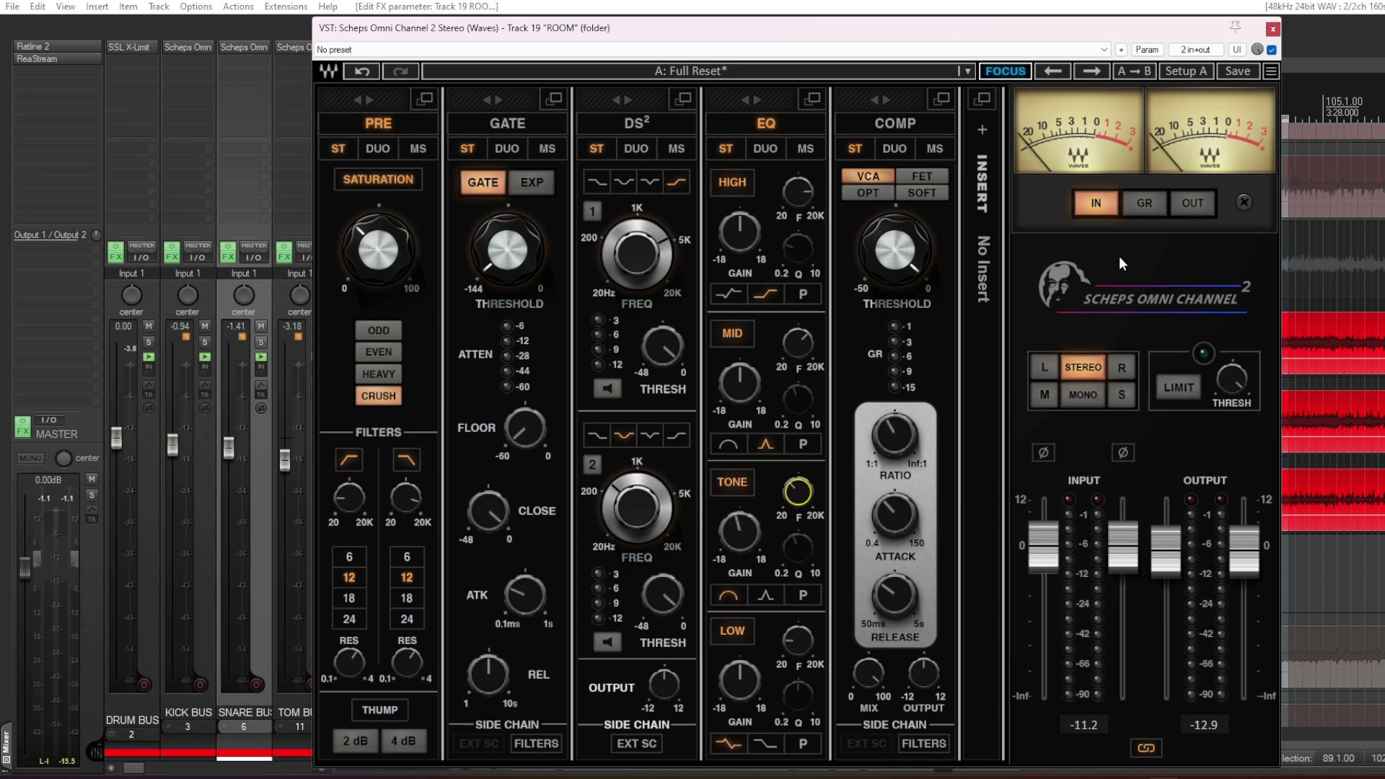
pyautogui.click(1273, 29)
# - Find the BASS BUS track below the drum tracks in the track list and select it
pyautogui.scroll(10, 716, 488)
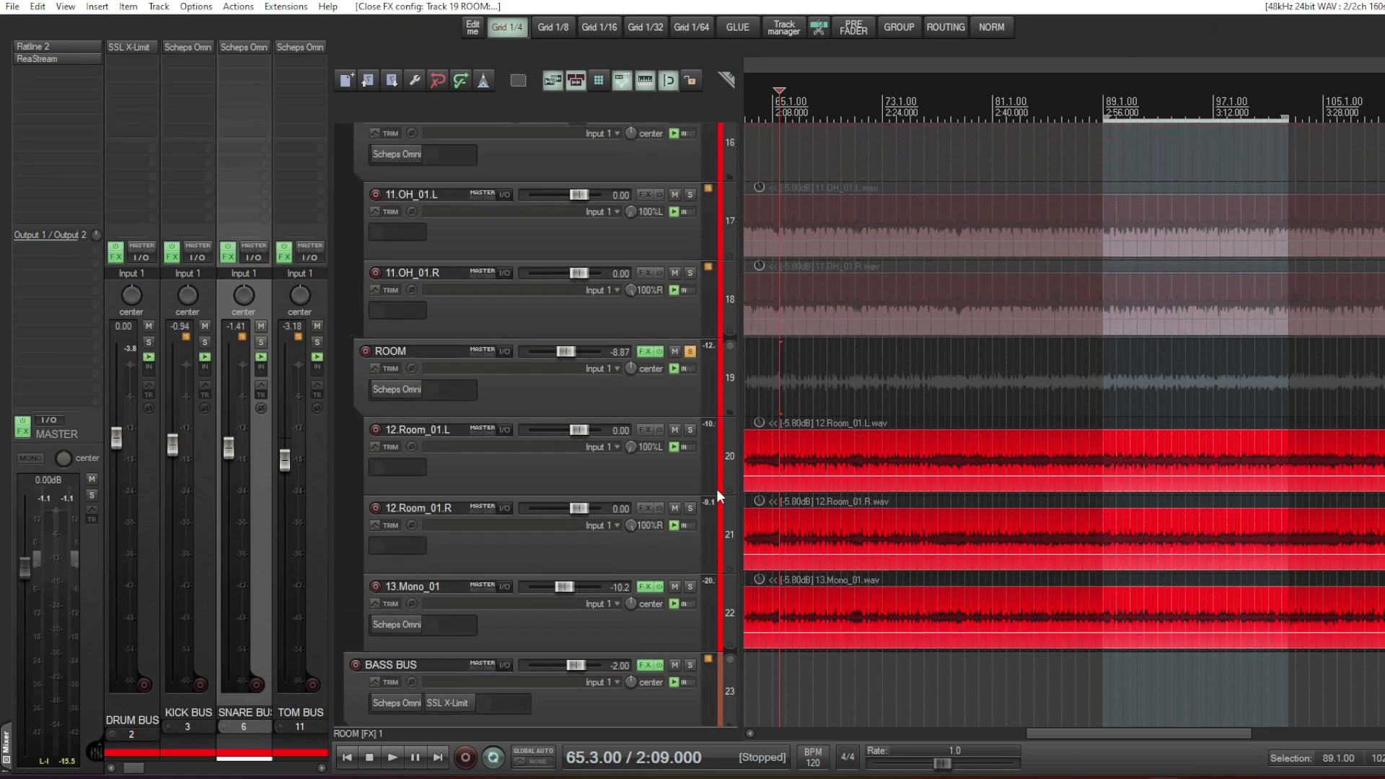
pyautogui.scroll(1, 731, 491)
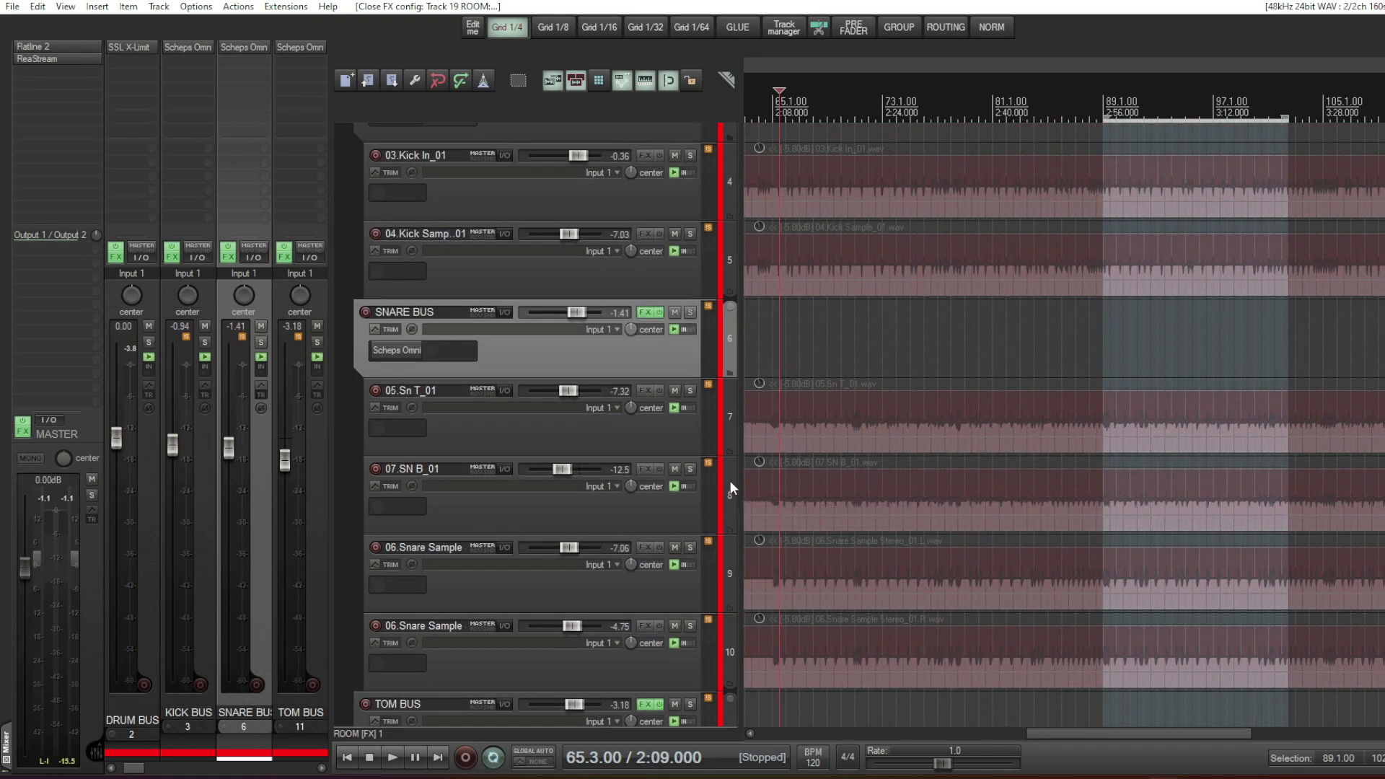
pyautogui.scroll(-12, 730, 480)
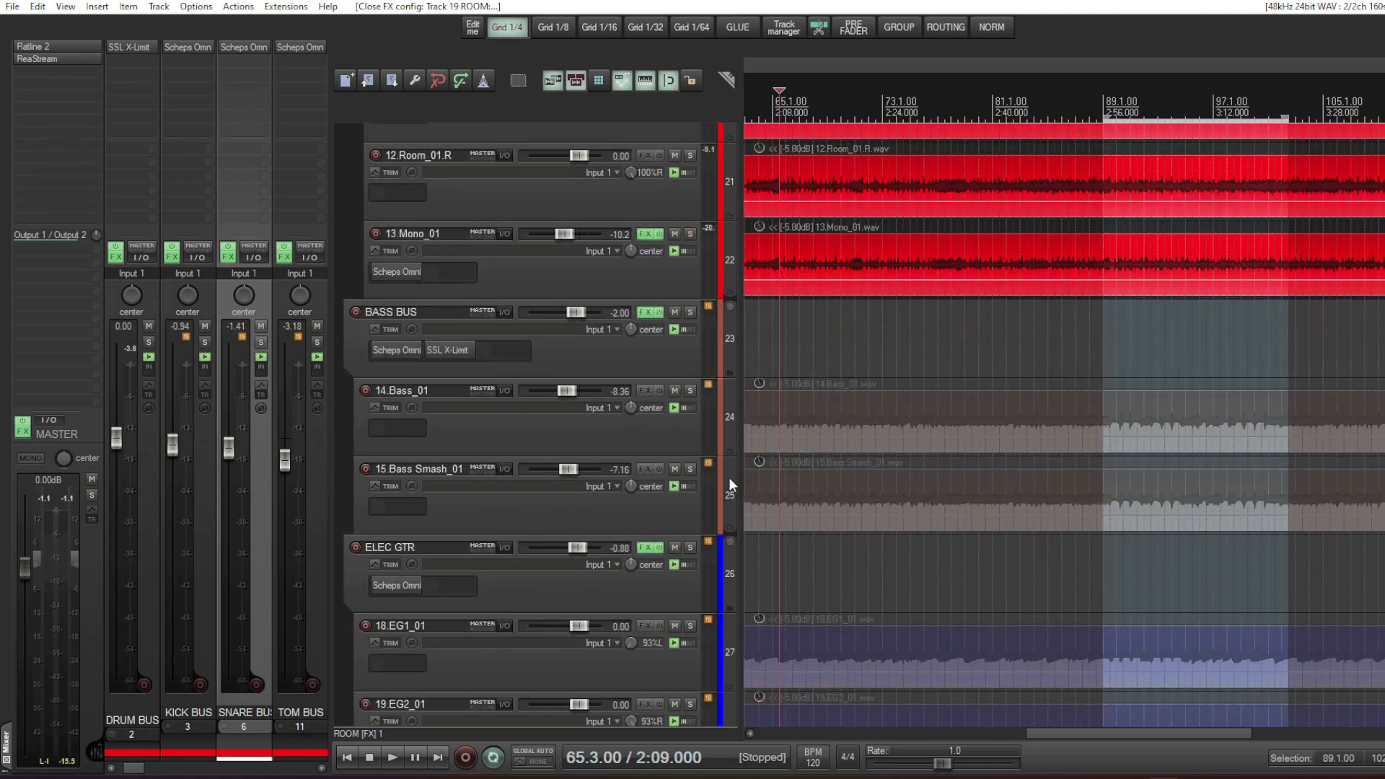
pyautogui.click(622, 362)
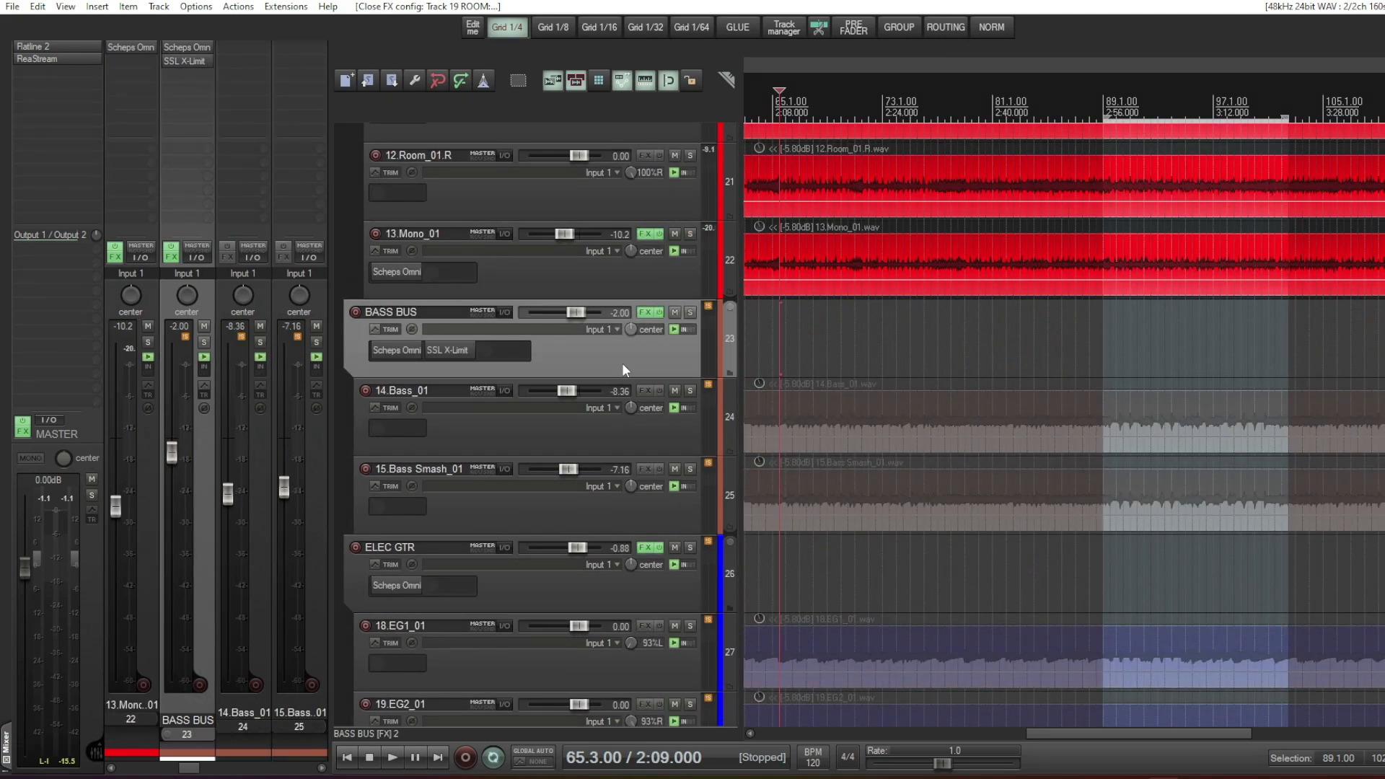